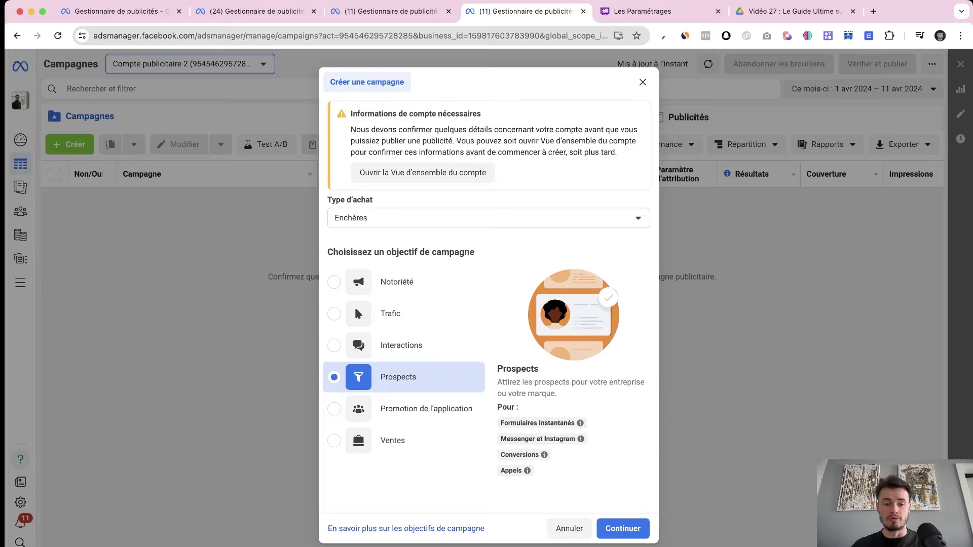
# Compare the Prospects and Ventes objectives for the new campaign, leaving Ventes as the chosen objective.
pyautogui.doubleClick(398, 377)
pyautogui.doubleClick(393, 440)
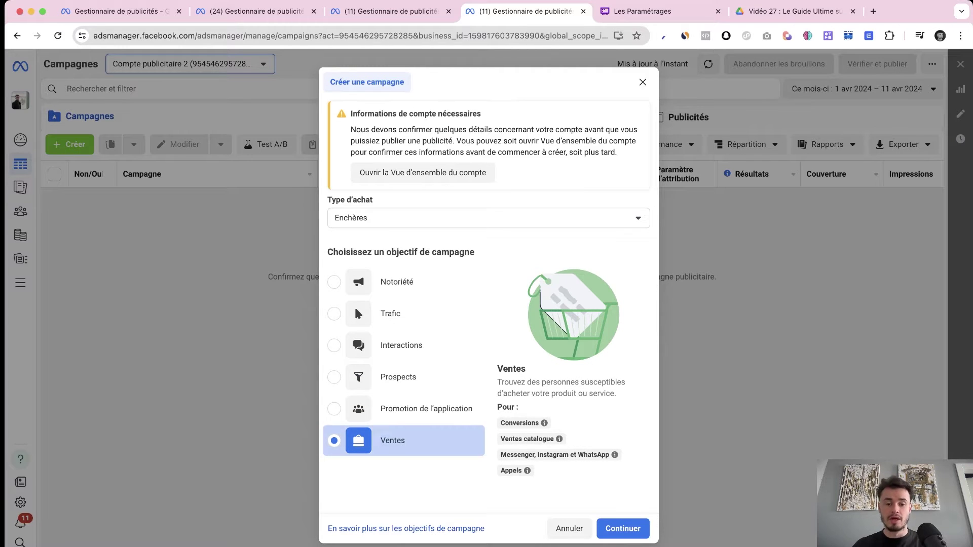
pyautogui.doubleClick(393, 441)
pyautogui.click(398, 377)
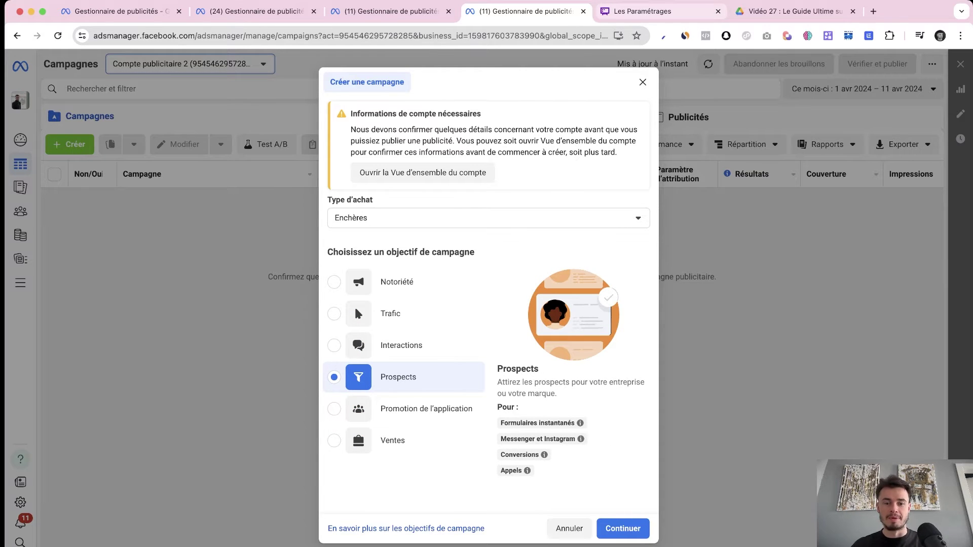
pyautogui.click(393, 441)
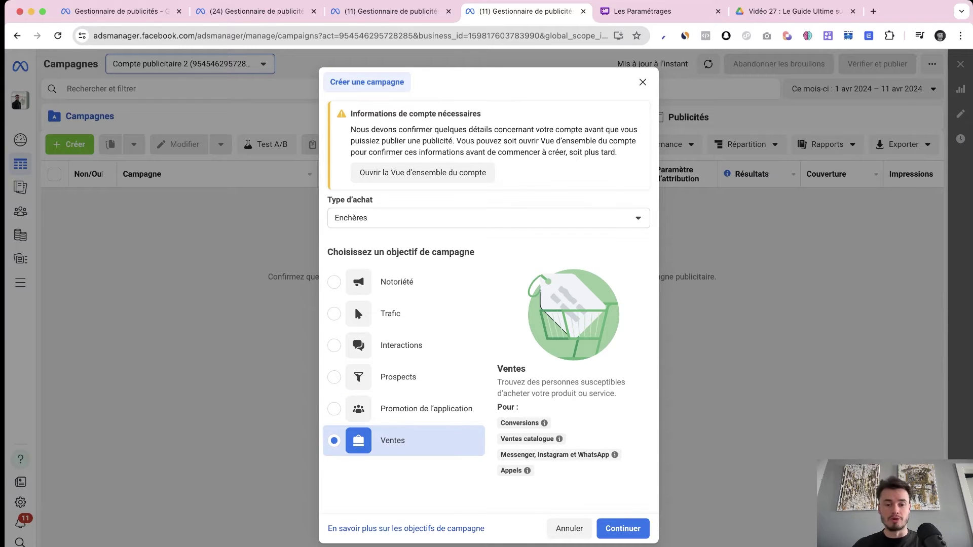
pyautogui.click(398, 377)
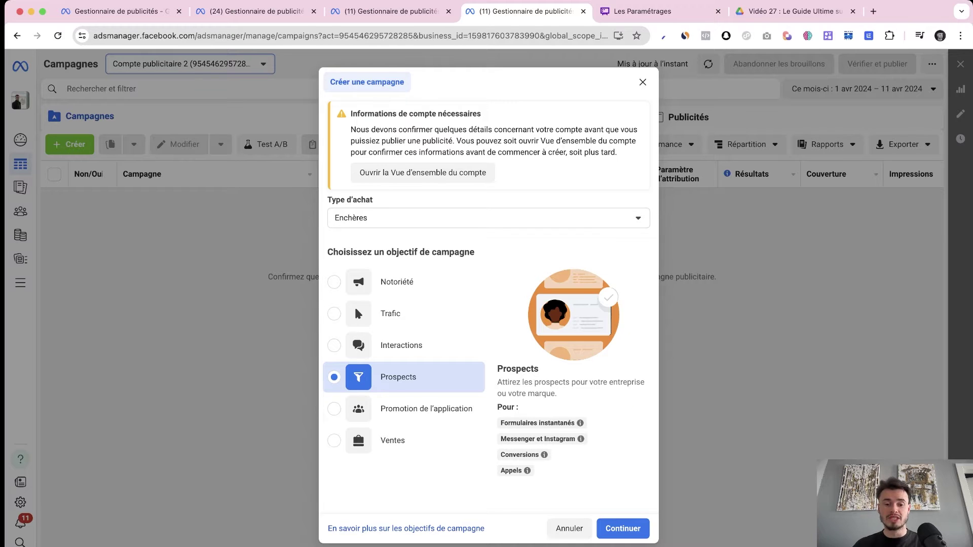
pyautogui.click(393, 441)
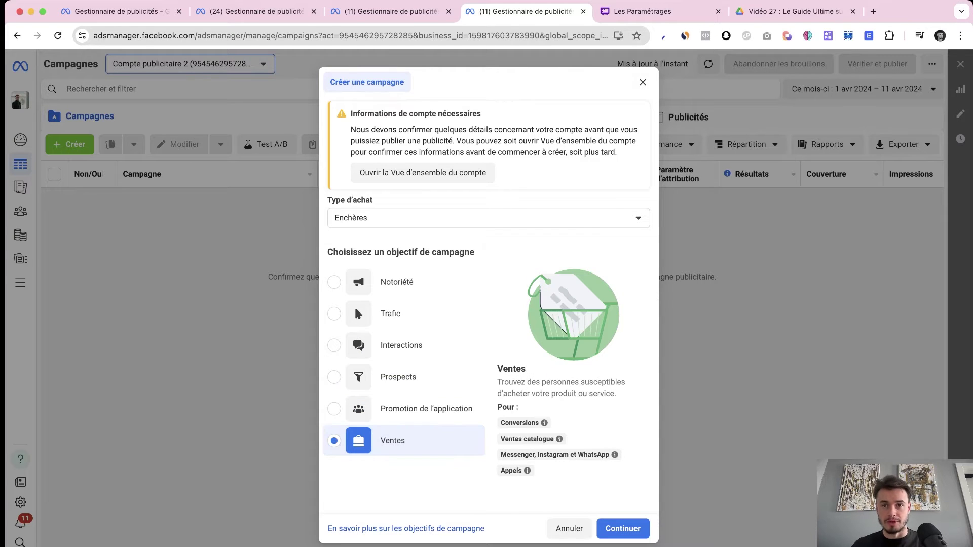
# Switch to the Les Paramétrages board in Whimsical and single out the "Passer en campagne Dynamic Ads" node in the mind map.
pyautogui.click(654, 11)
pyautogui.click(456, 258)
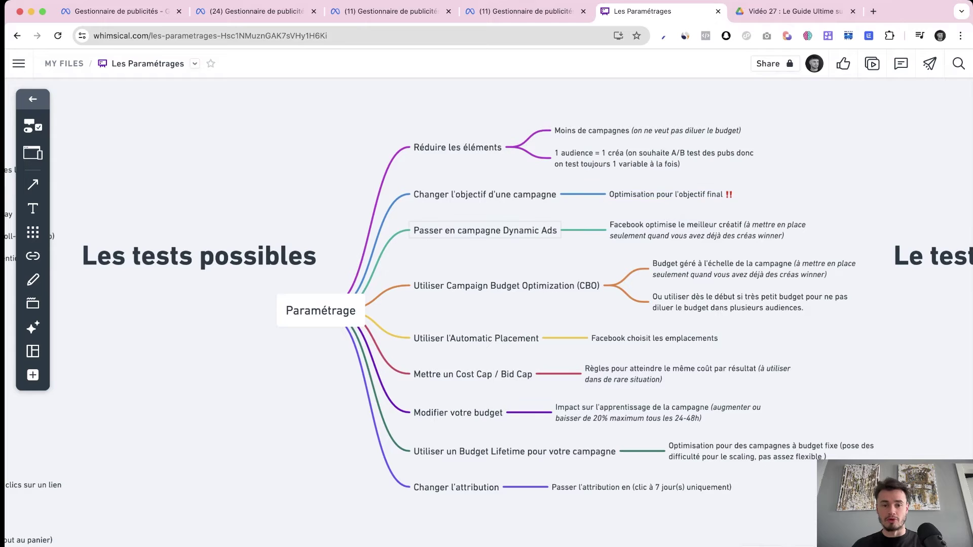
pyautogui.hscroll(1, 457, 259)
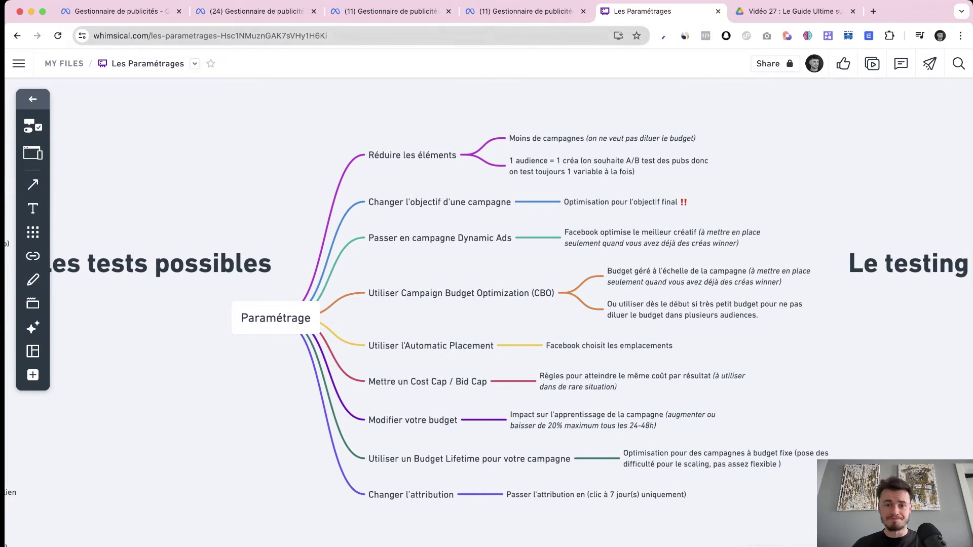
pyautogui.click(526, 11)
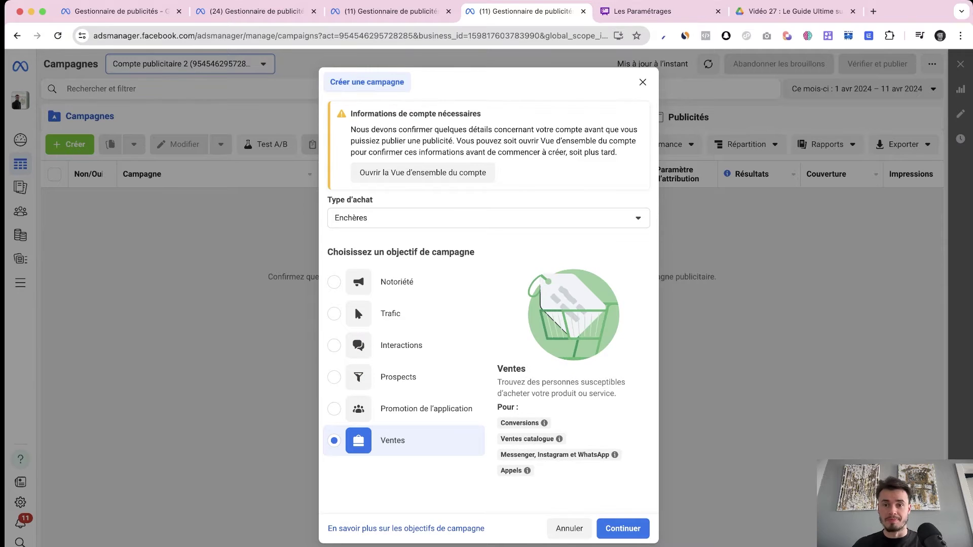
pyautogui.click(653, 11)
pyautogui.click(440, 238)
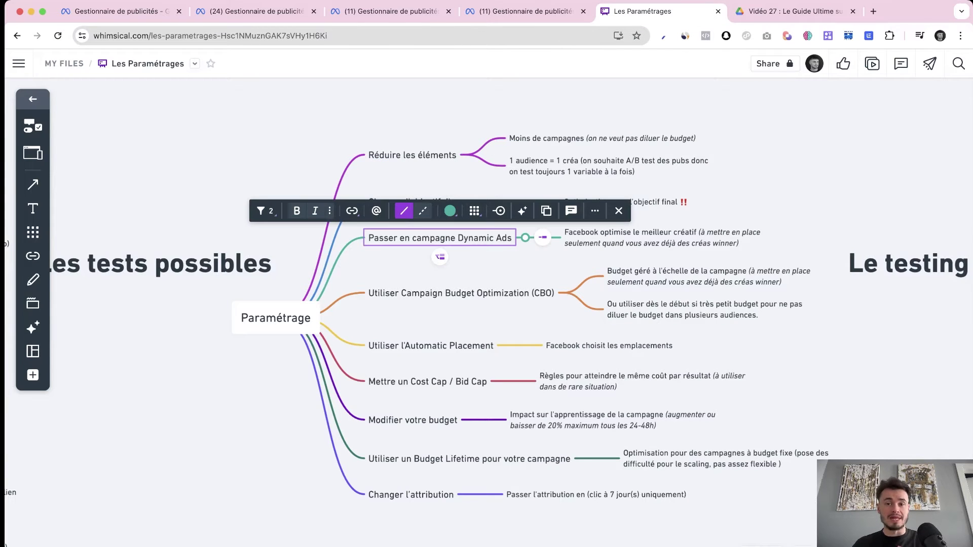
# Switch to the Marketing ad set editor in Meta Ads Manager and view its "Contenu publicitaire dynamique" section.
pyautogui.press('super+3')
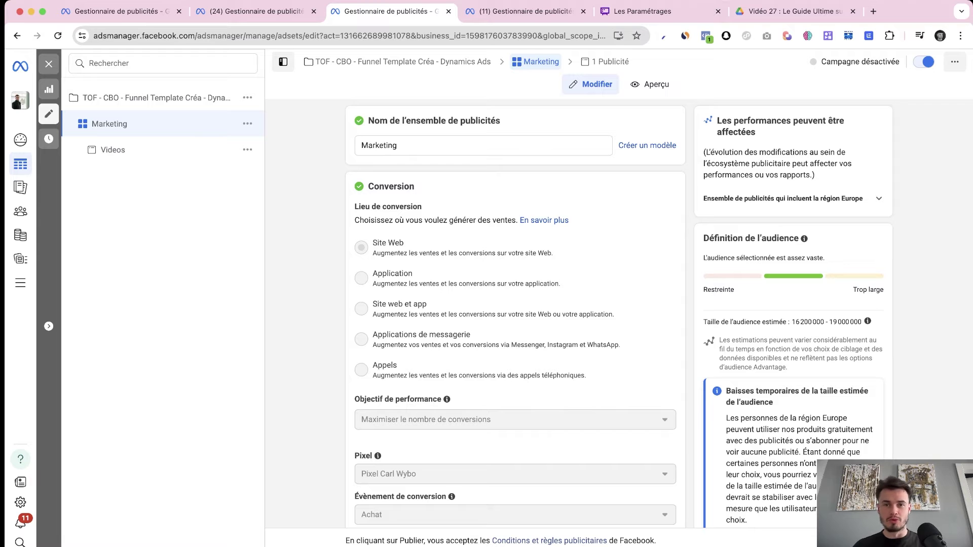
pyautogui.scroll(-5, 516, 313)
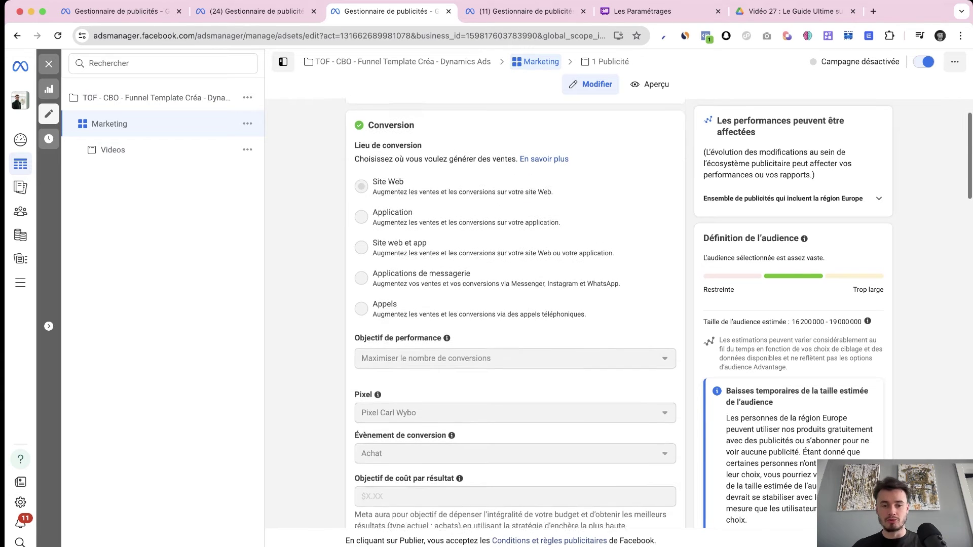
pyautogui.scroll(-4, 515, 314)
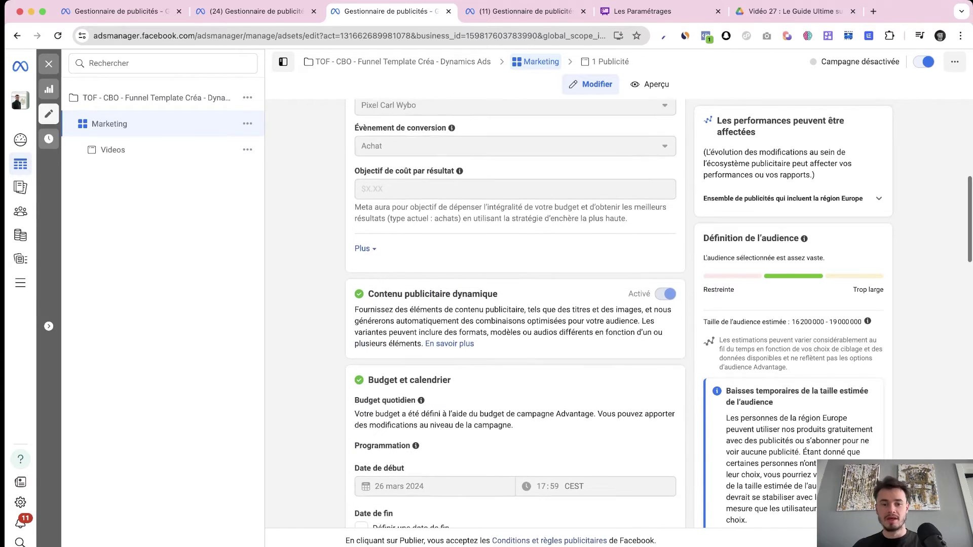
pyautogui.tripleClick(433, 236)
pyautogui.click(433, 235)
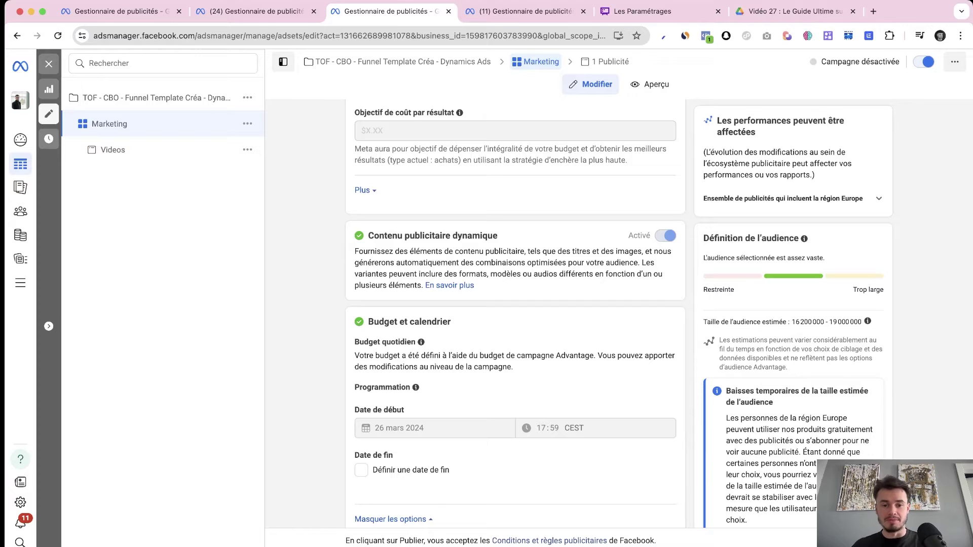
# Open the help article about dynamic ad content and read how media and ad components are combined.
pyautogui.click(449, 286)
pyautogui.moveTo(796, 191); pyautogui.dragTo(919, 222)
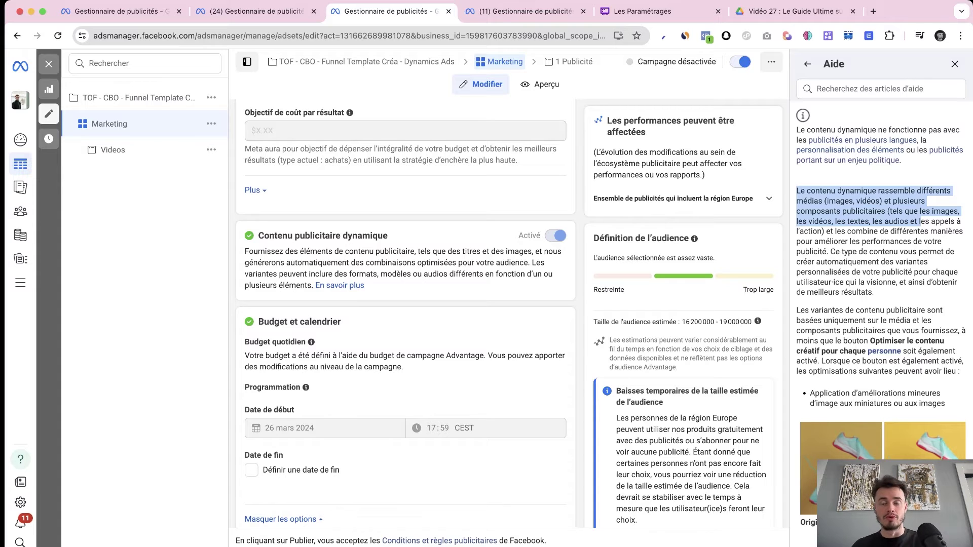
pyautogui.click(919, 222)
pyautogui.scroll(-1, 879, 233)
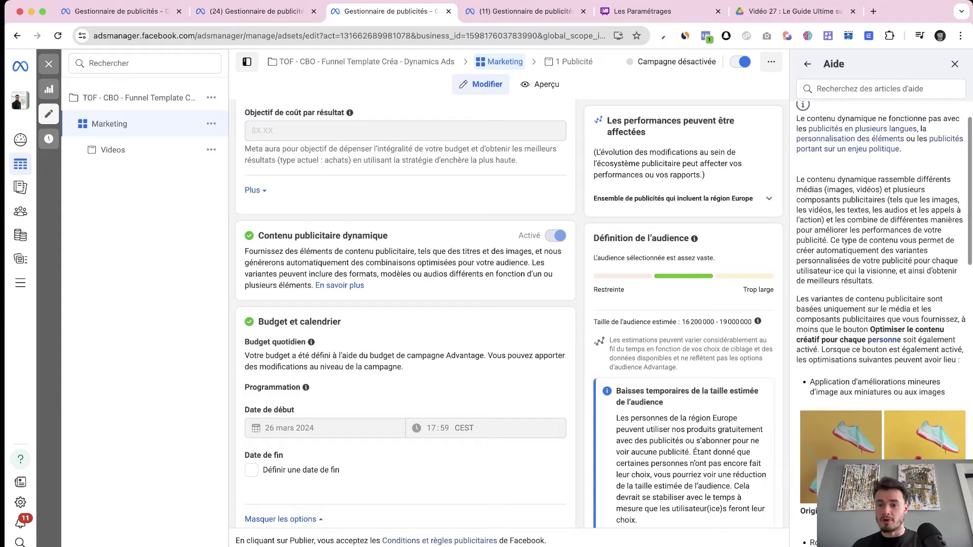
pyautogui.moveTo(826, 230)
pyautogui.mouseDown()
pyautogui.moveTo(866, 230)
pyautogui.moveTo(831, 241)
pyautogui.mouseUp()
pyautogui.click(831, 240)
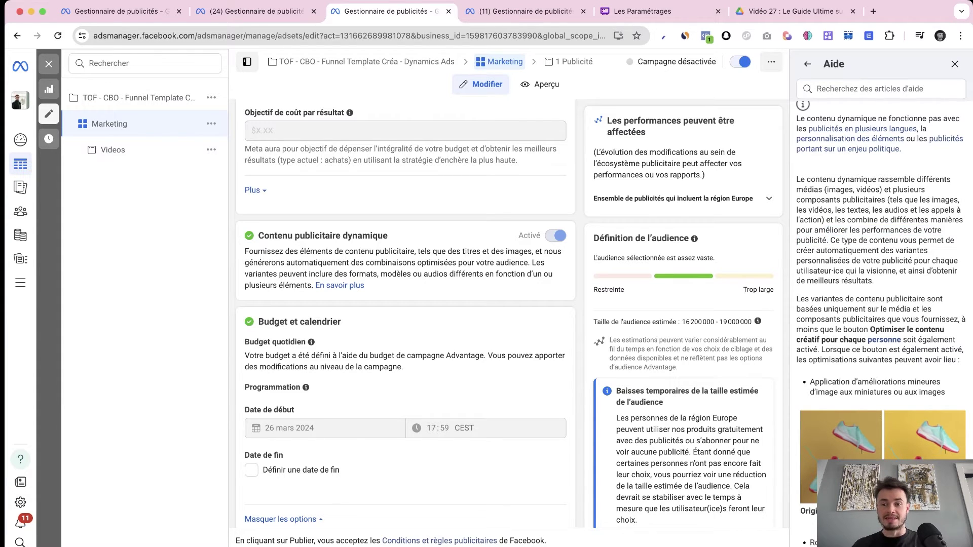
pyautogui.scroll(-1, 879, 233)
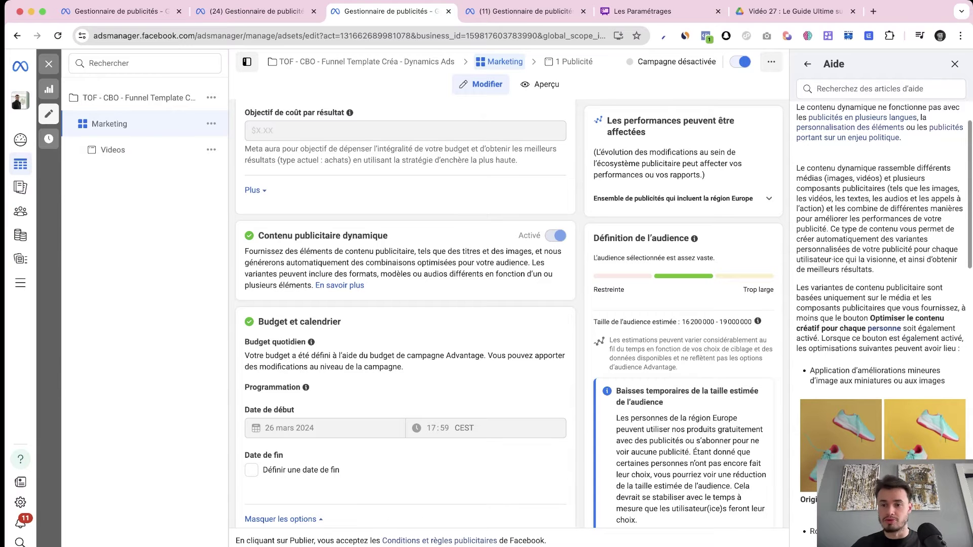
pyautogui.scroll(-2, 880, 254)
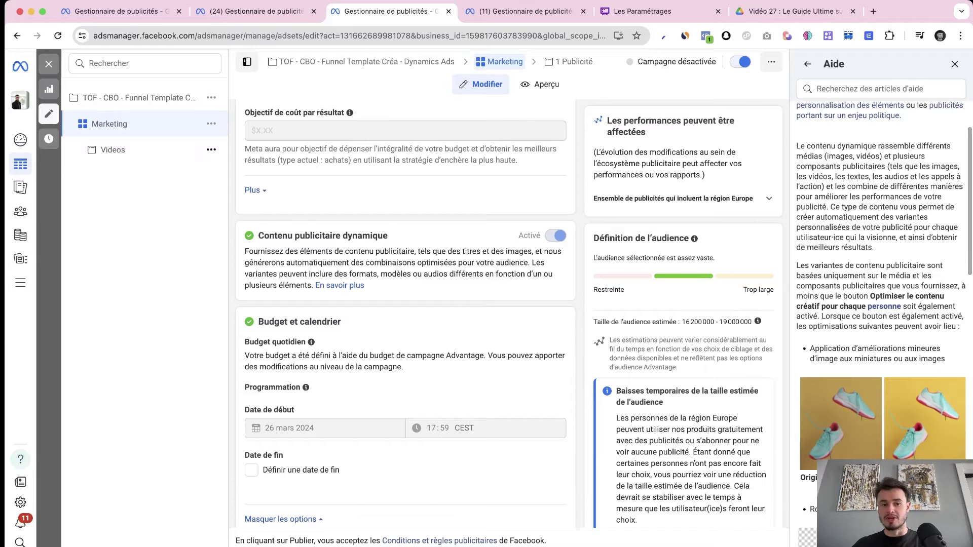
# Open the Videos ad and review its configuration and the videos listed in its content section.
pyautogui.click(113, 150)
pyautogui.scroll(-2, 357, 315)
pyautogui.scroll(-6, 357, 314)
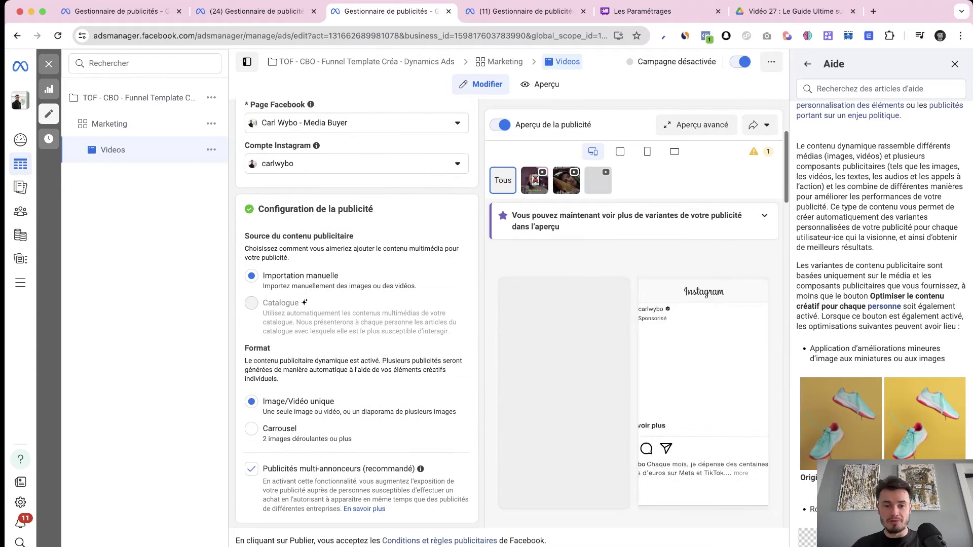
pyautogui.scroll(-4, 357, 315)
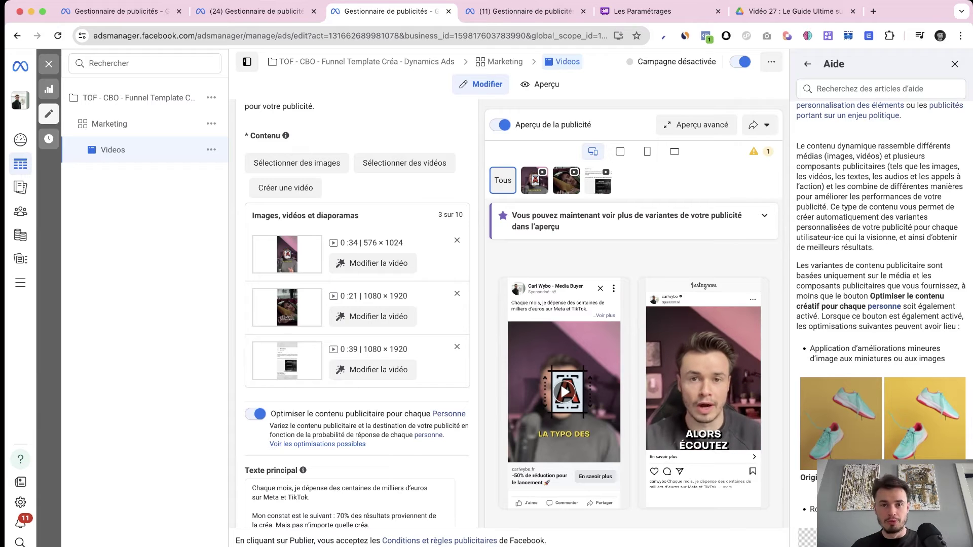
pyautogui.scroll(-1, 357, 314)
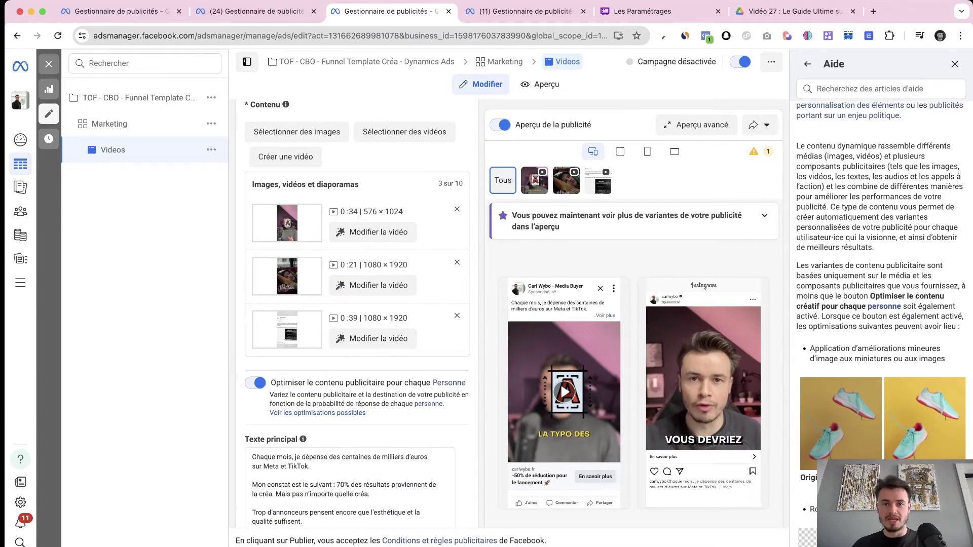
# Examine the primary text variants of the Videos ad together with its videos.
pyautogui.scroll(-4, 356, 314)
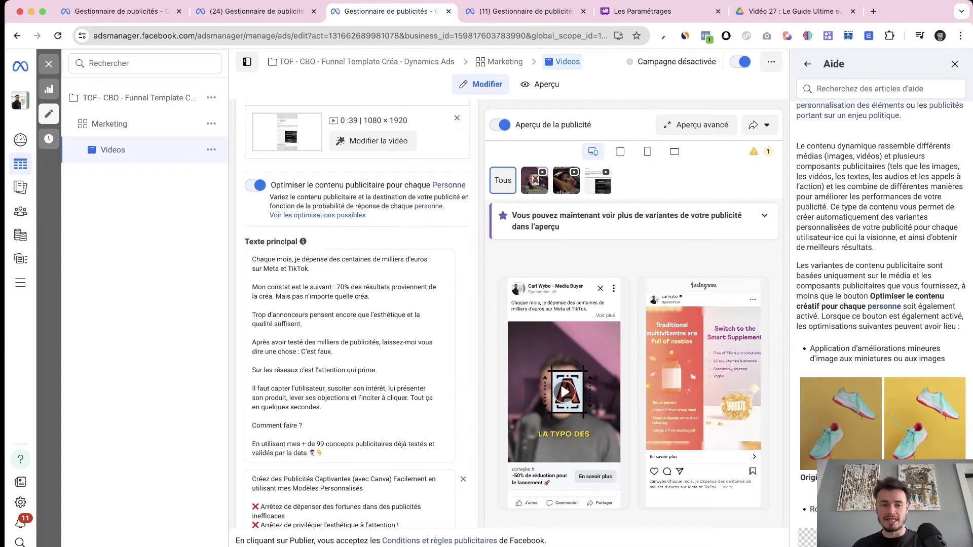
pyautogui.scroll(-2, 356, 314)
pyautogui.scroll(-1, 356, 315)
pyautogui.scroll(-1, 357, 315)
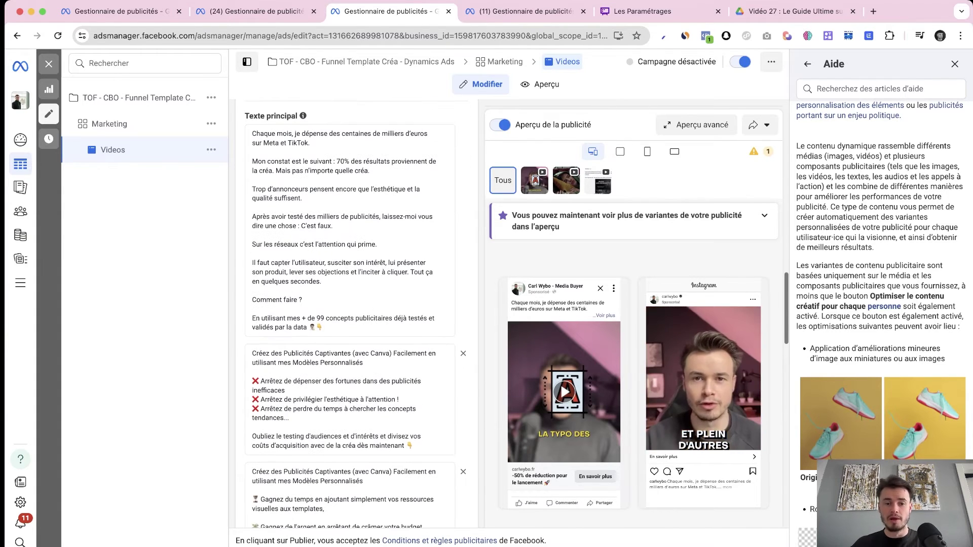
pyautogui.scroll(-1, 357, 314)
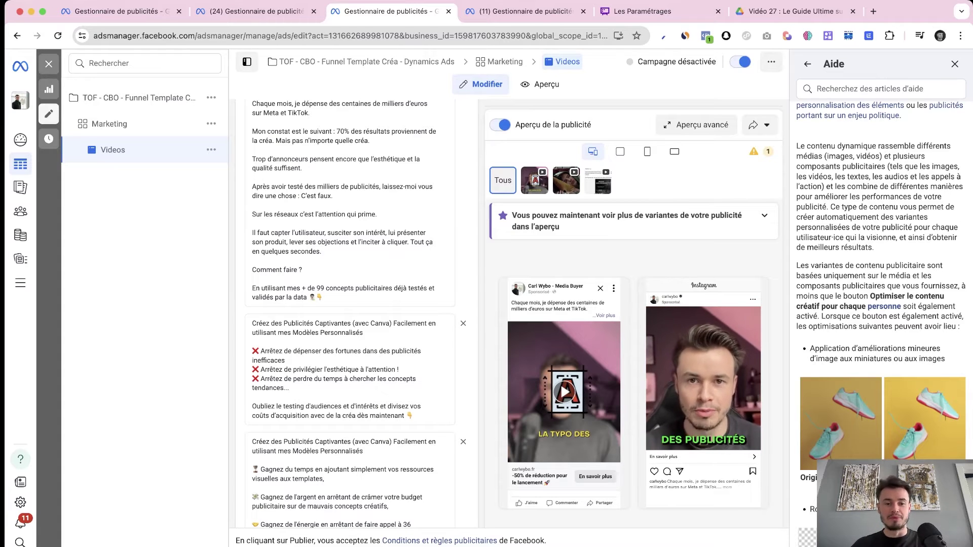
pyautogui.moveTo(325, 288); pyautogui.dragTo(285, 186)
pyautogui.scroll(2, 285, 186)
pyautogui.click(285, 186)
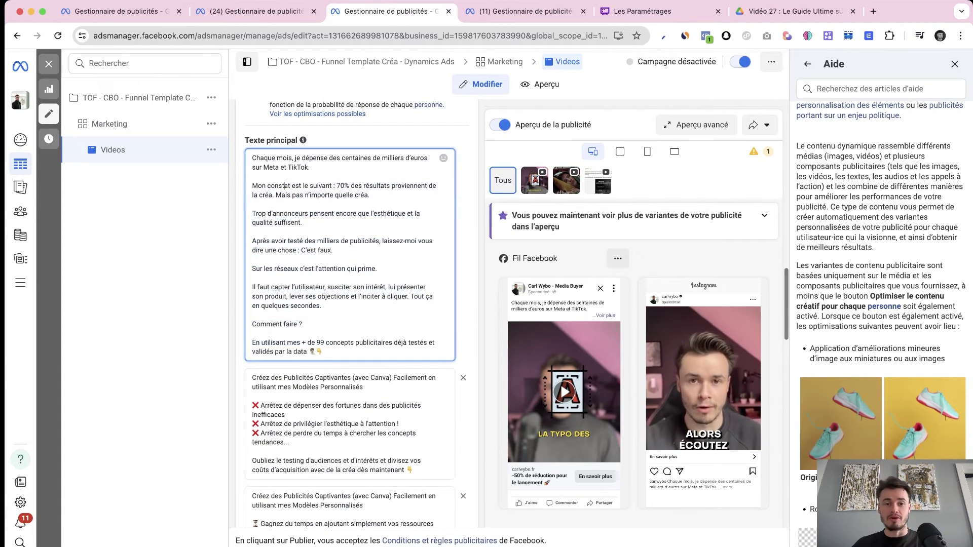
pyautogui.scroll(8, 285, 186)
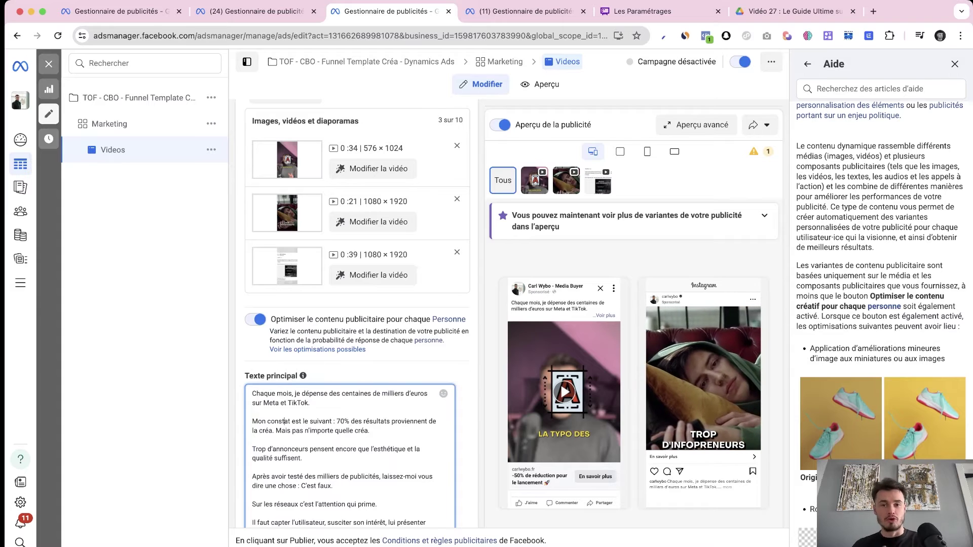
pyautogui.scroll(-3, 285, 421)
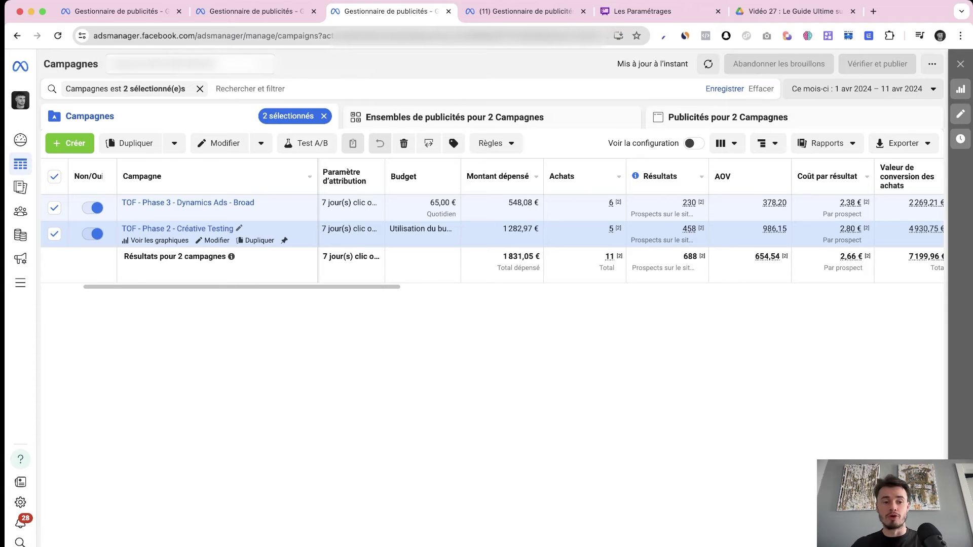
# Clear the campaign selection, view the ad sets of "TOF - Phase 2 - Créative Testing", and return to the campaign list.
pyautogui.click(54, 208)
pyautogui.click(54, 234)
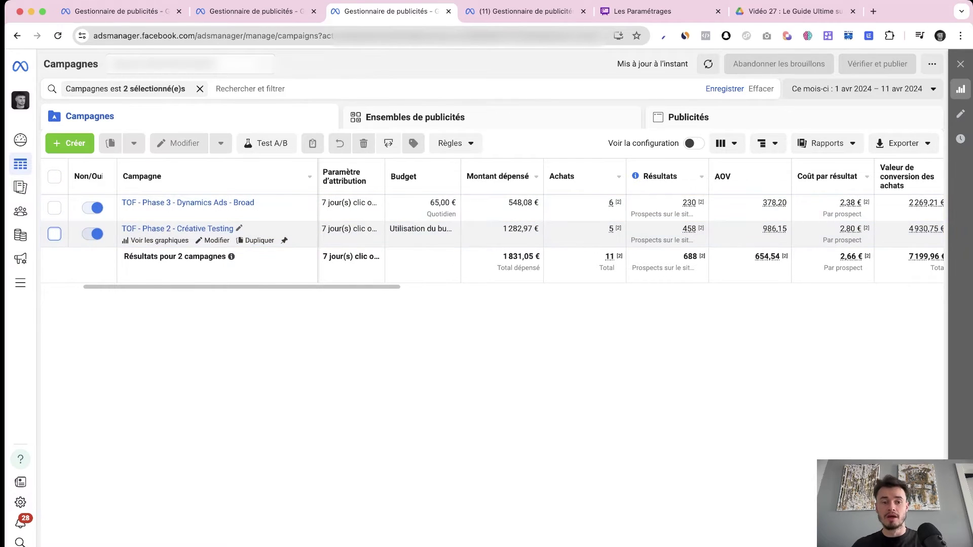
pyautogui.click(177, 228)
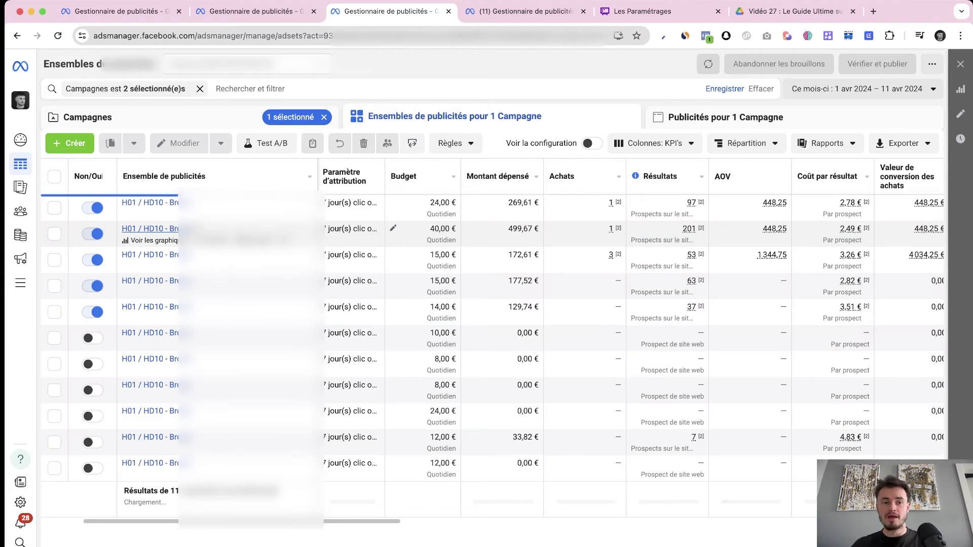
pyautogui.click(152, 117)
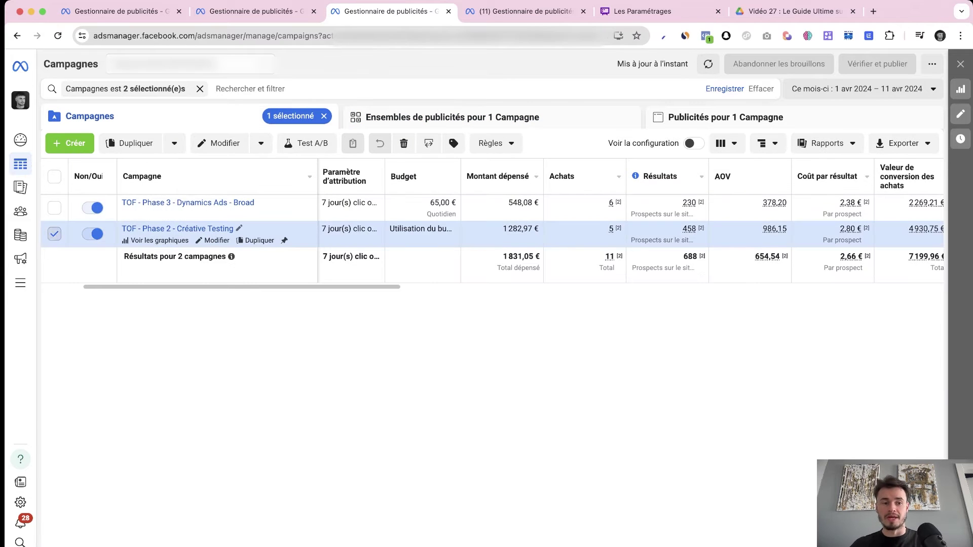
# Select only the "TOF - Phase 3 - Dynamics Ads - Broad" campaign and compare its results, cost per result and ROAS with Phase 2.
pyautogui.click(54, 234)
pyautogui.click(54, 208)
pyautogui.hscroll(3, 456, 228)
pyautogui.hscroll(2, 456, 208)
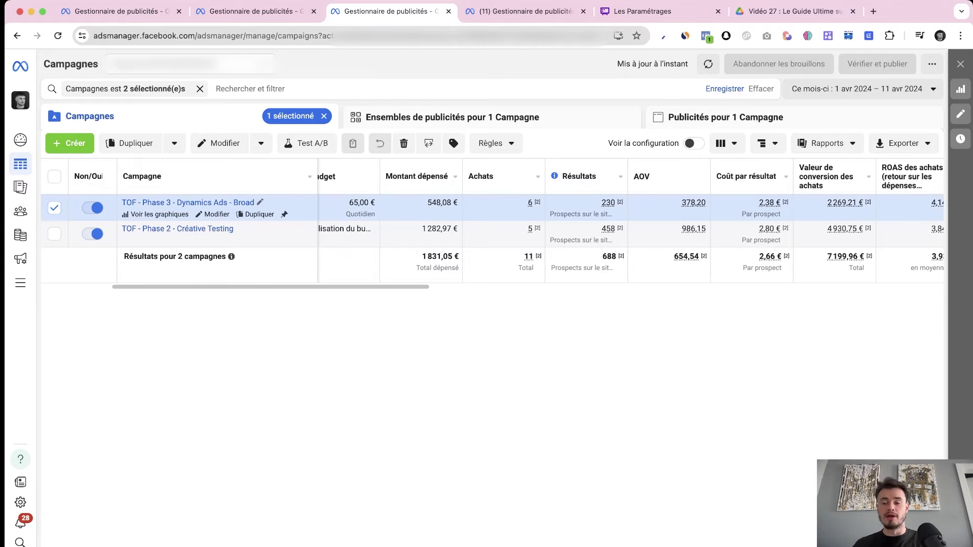
pyautogui.hscroll(1, 456, 208)
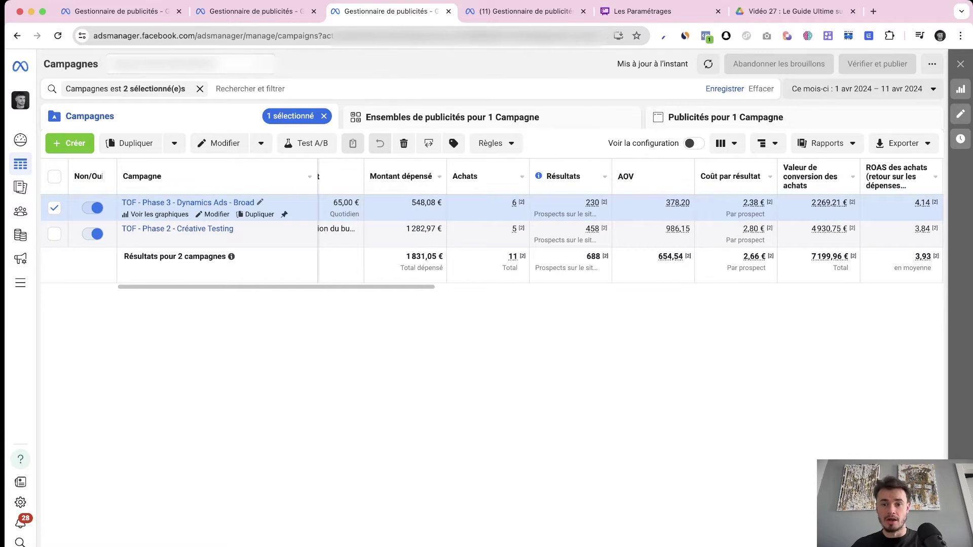
pyautogui.moveTo(592, 202)
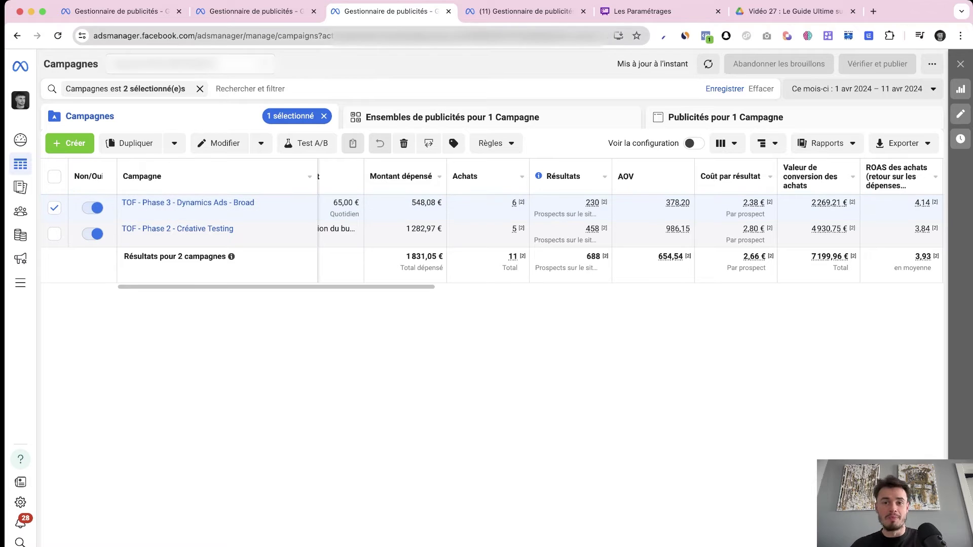
# Switch back to the Les Paramétrages board in Whimsical, deselect the node and view the Paramétrage mind map.
pyautogui.click(664, 13)
pyautogui.press('Escape')
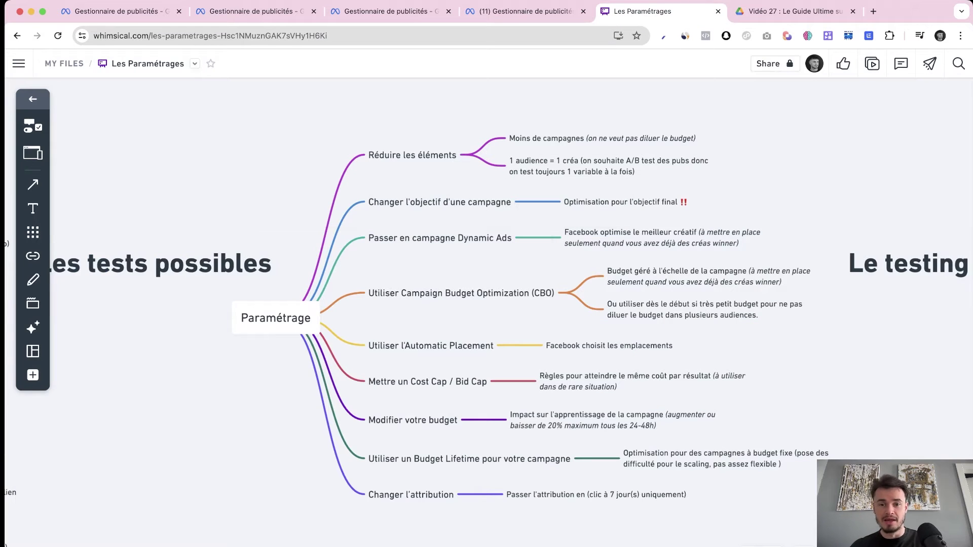
pyautogui.hscroll(2, 486, 314)
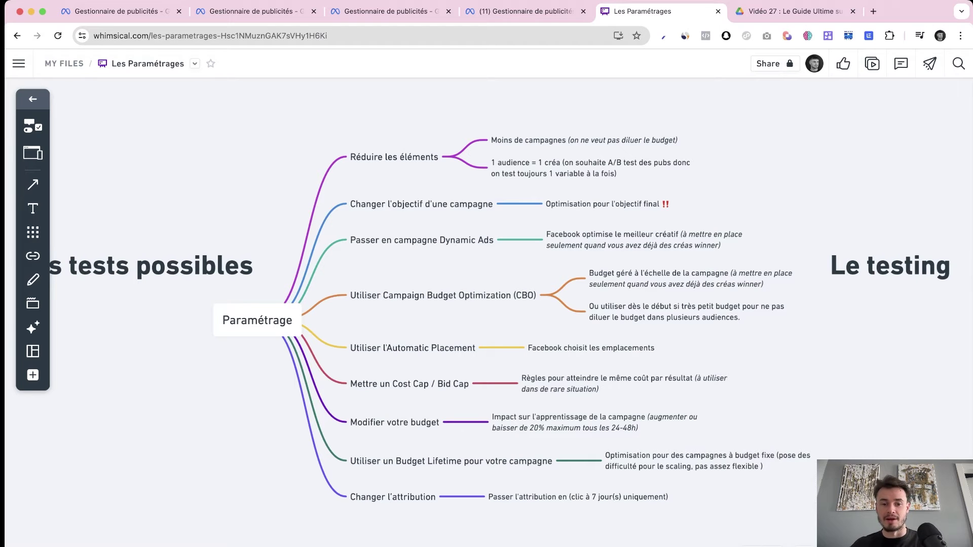
# Select the Utiliser Campaign Budget Optimization (CBO) node, then move the with/without CBO comparison image slightly up towards the mind map.
pyautogui.scroll(-1, 437, 274)
pyautogui.click(437, 272)
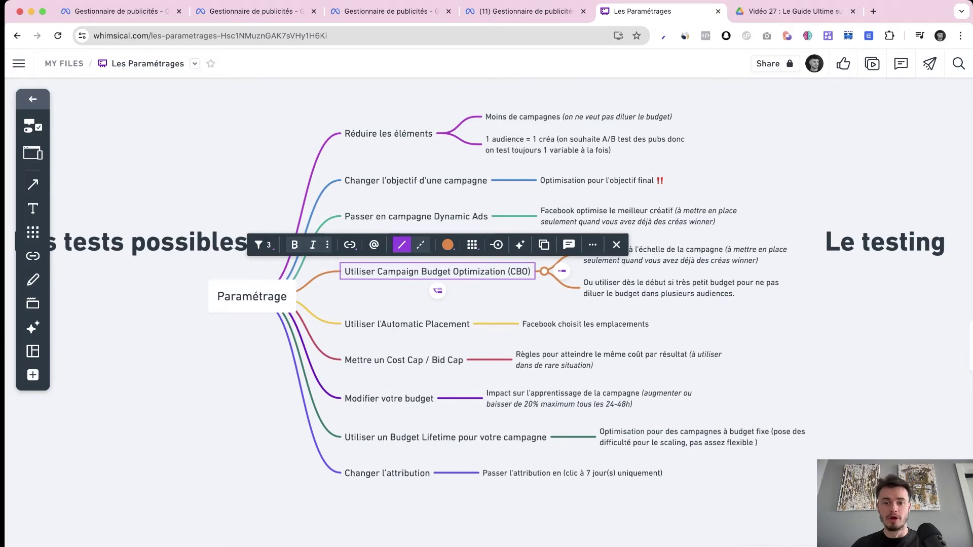
pyautogui.scroll(1, 487, 314)
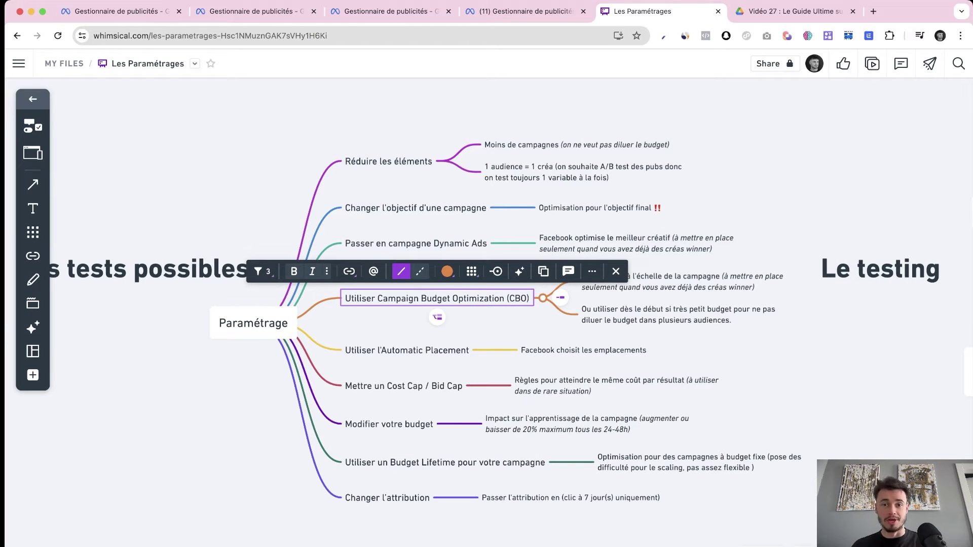
pyautogui.scroll(-5, 497, 93)
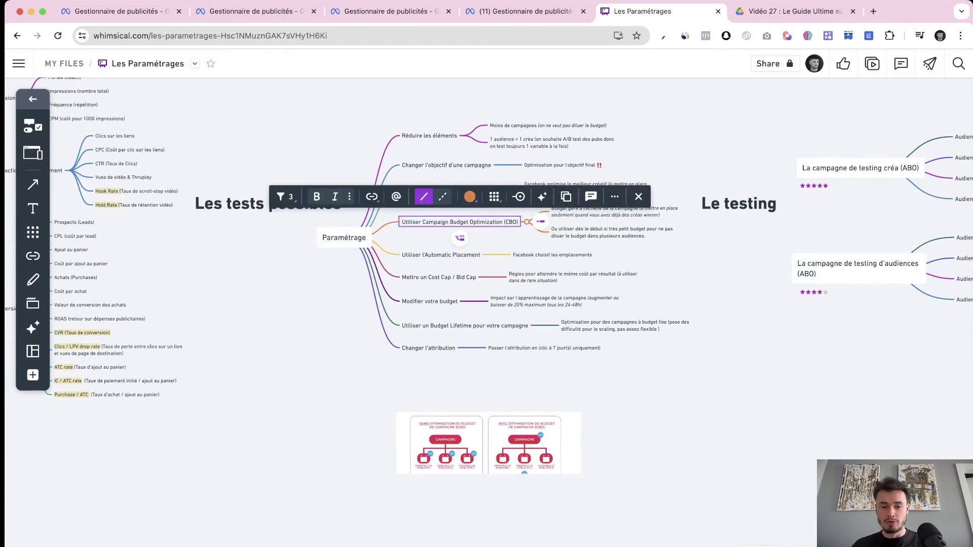
pyautogui.moveTo(500, 421); pyautogui.dragTo(497, 408)
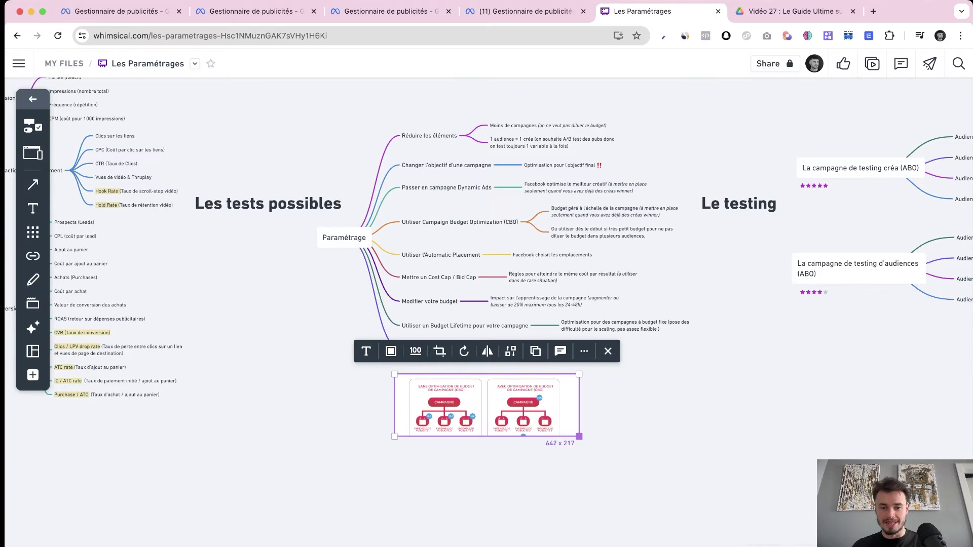
# Examine the image beneath the mind map comparing campaign budgets without and with CBO.
pyautogui.scroll(5, 518, 426)
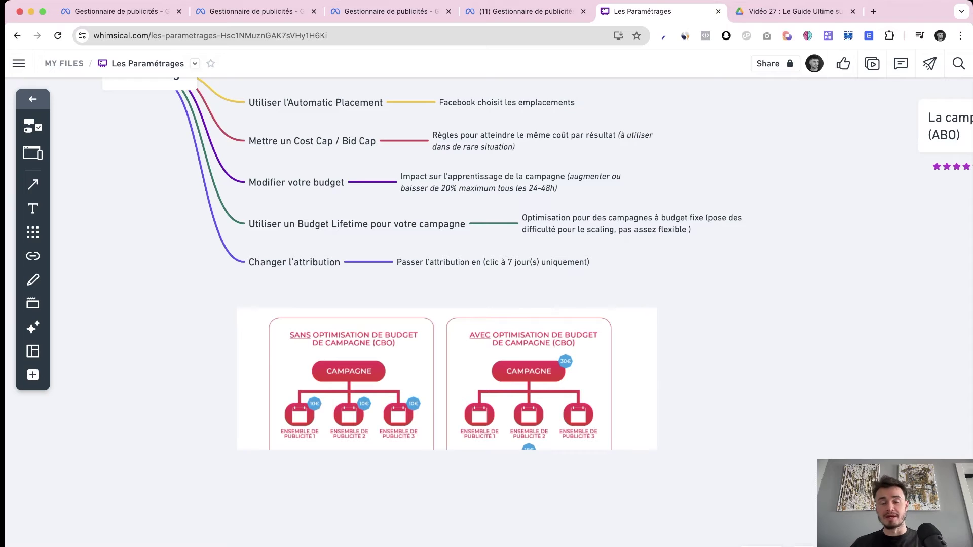
pyautogui.scroll(2, 200, 324)
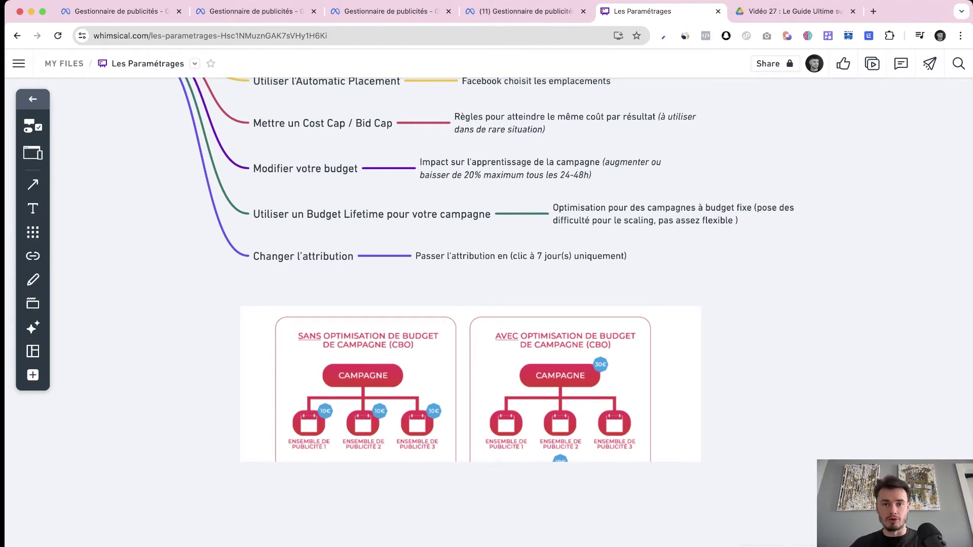
pyautogui.scroll(-5, 487, 274)
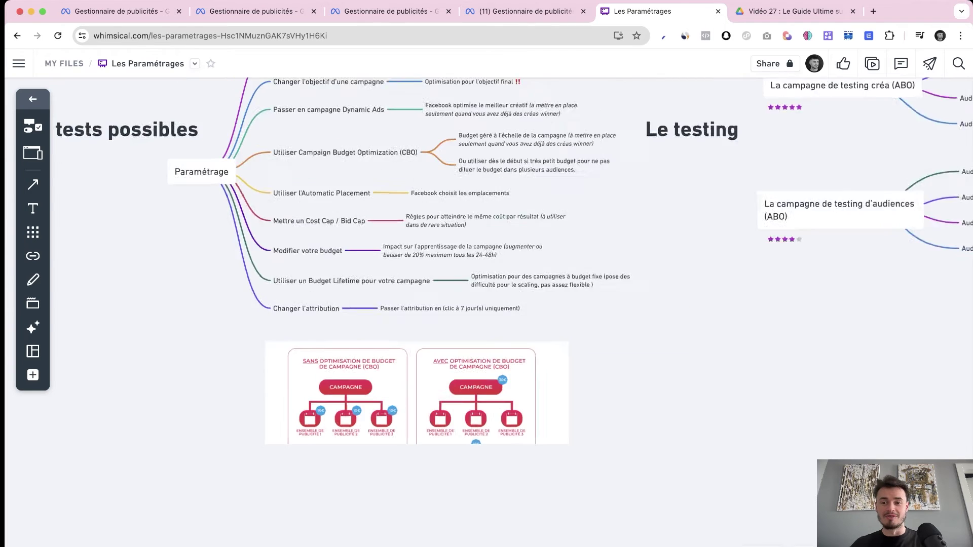
pyautogui.hscroll(5, 486, 273)
pyautogui.hscroll(-2, 487, 274)
pyautogui.hscroll(-4, 486, 254)
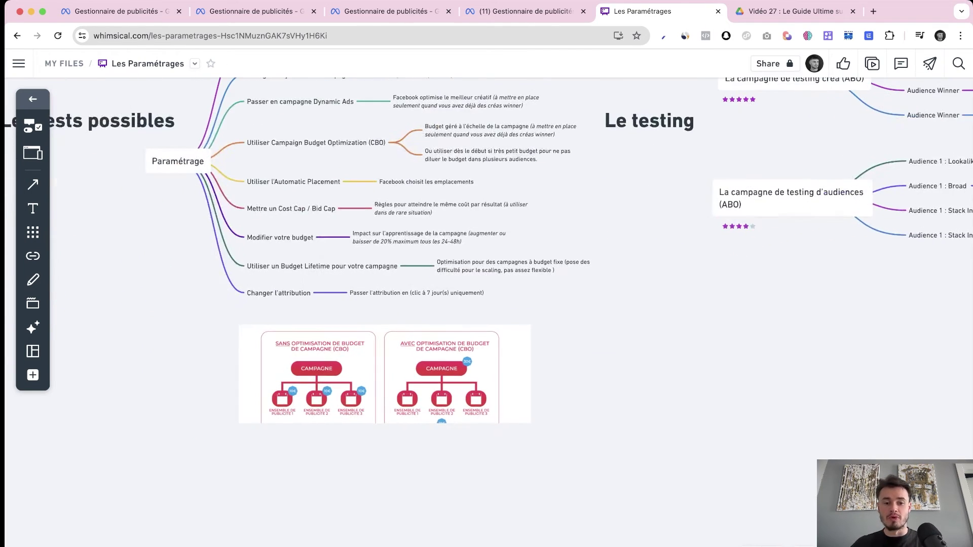
pyautogui.scroll(3, 336, 386)
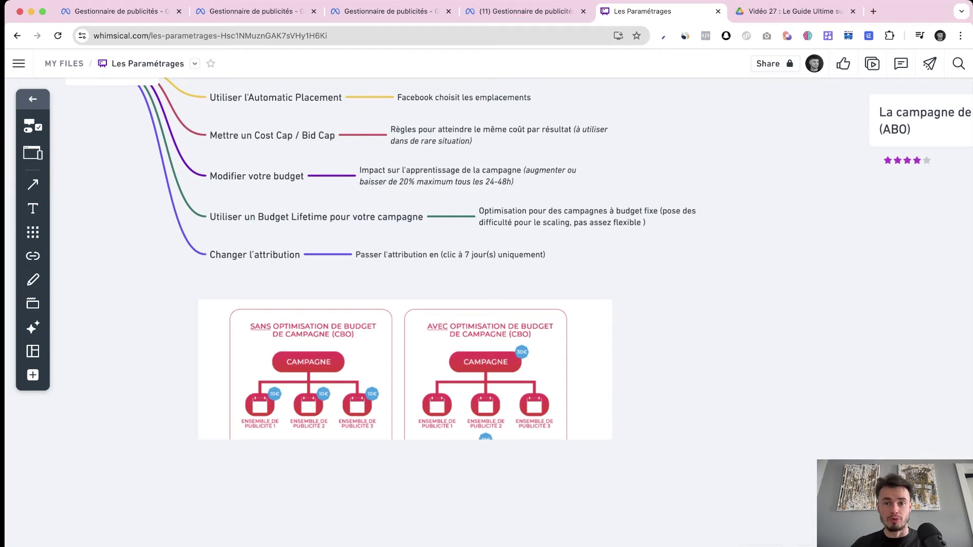
# Switch to Meta Ads Manager and create a new Ventes campaign with the manual sales configuration.
pyautogui.click(527, 12)
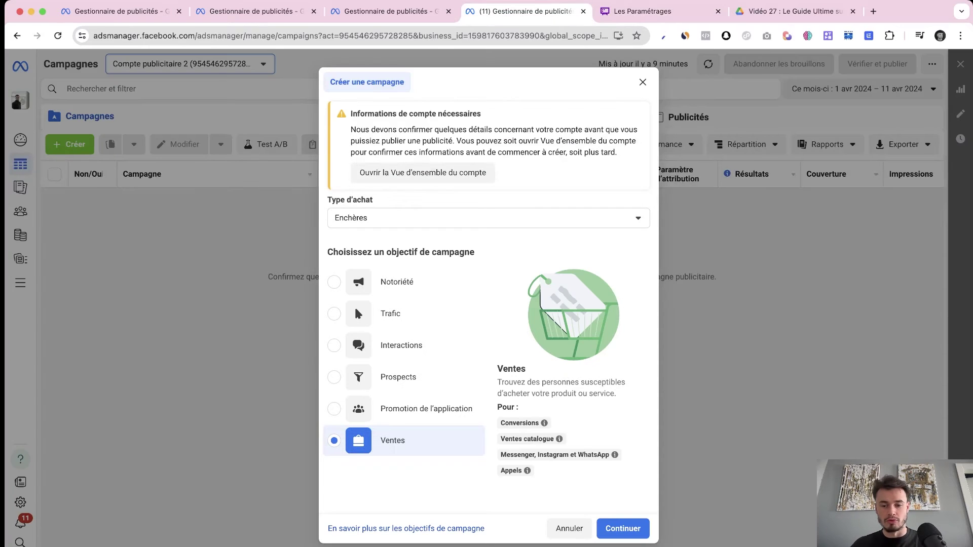
pyautogui.click(623, 528)
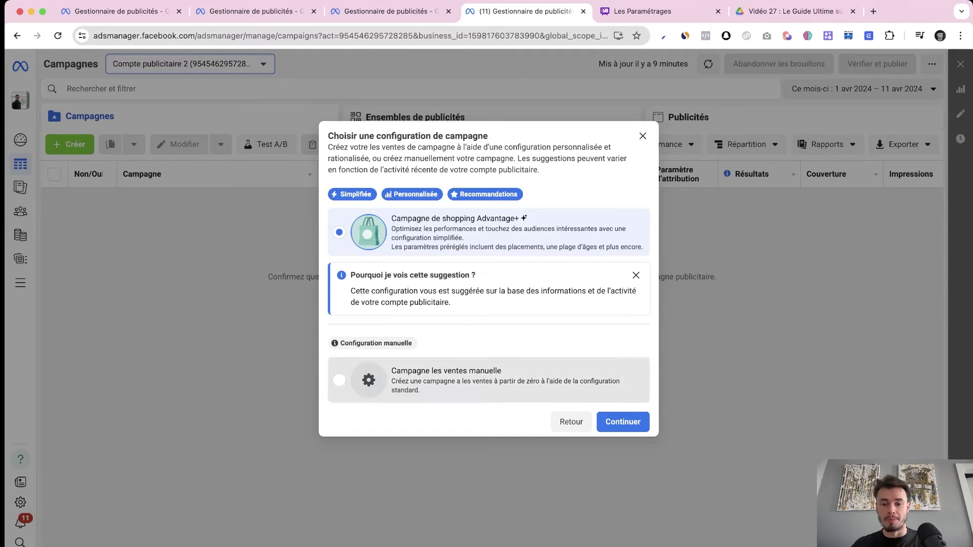
pyautogui.click(339, 380)
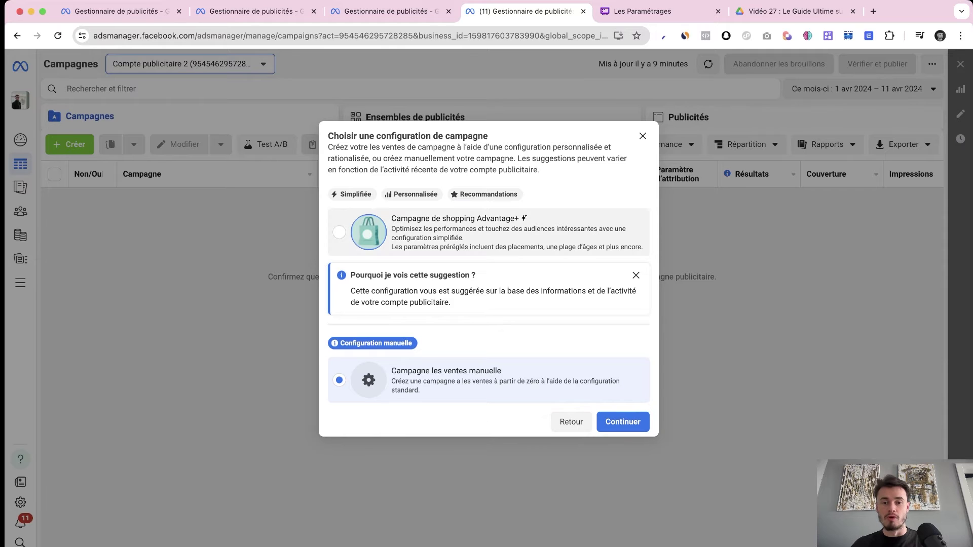
pyautogui.click(623, 421)
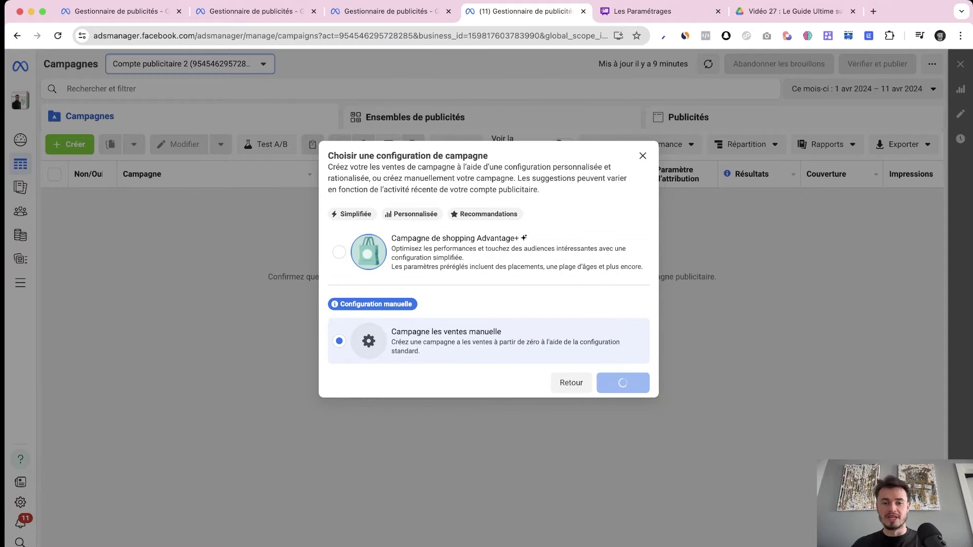
# Turn on Budget de campagne Advantage for the new sales campaign and review its budget and bid strategy options.
pyautogui.scroll(-5, 515, 330)
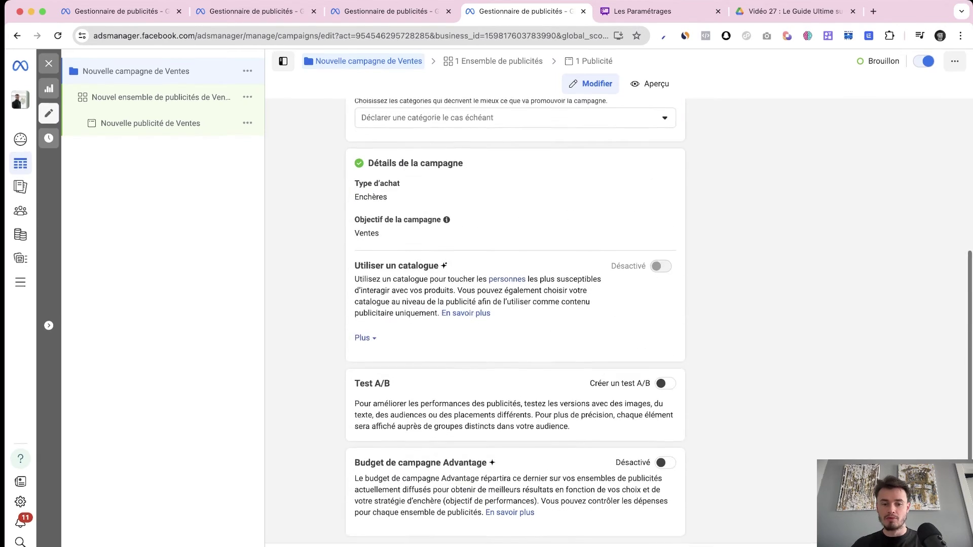
pyautogui.moveTo(355, 463); pyautogui.dragTo(486, 463)
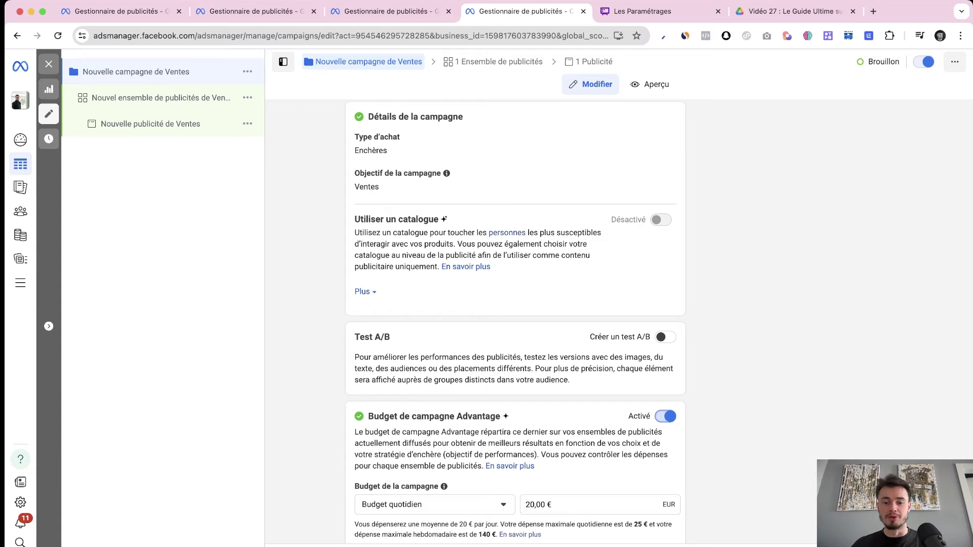
pyautogui.scroll(-3, 516, 322)
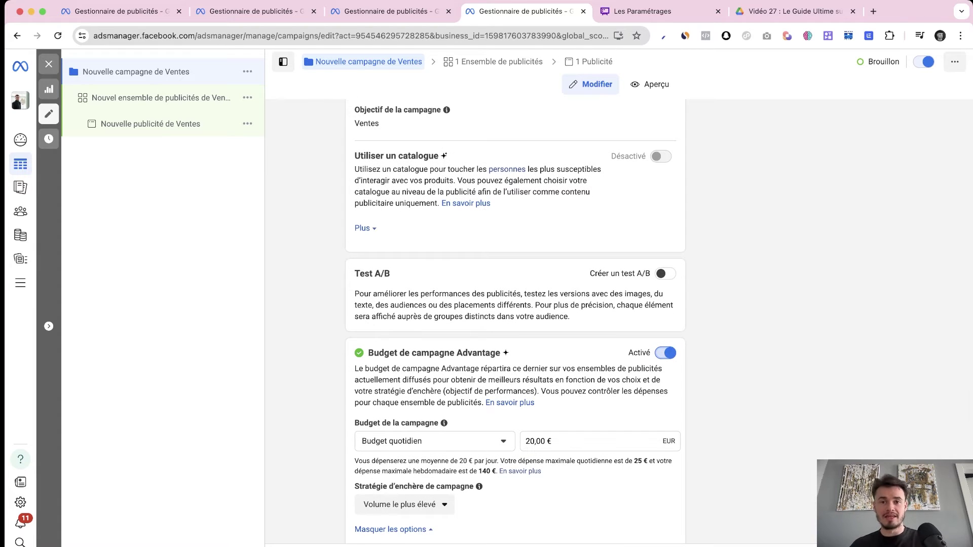
pyautogui.scroll(-2, 515, 322)
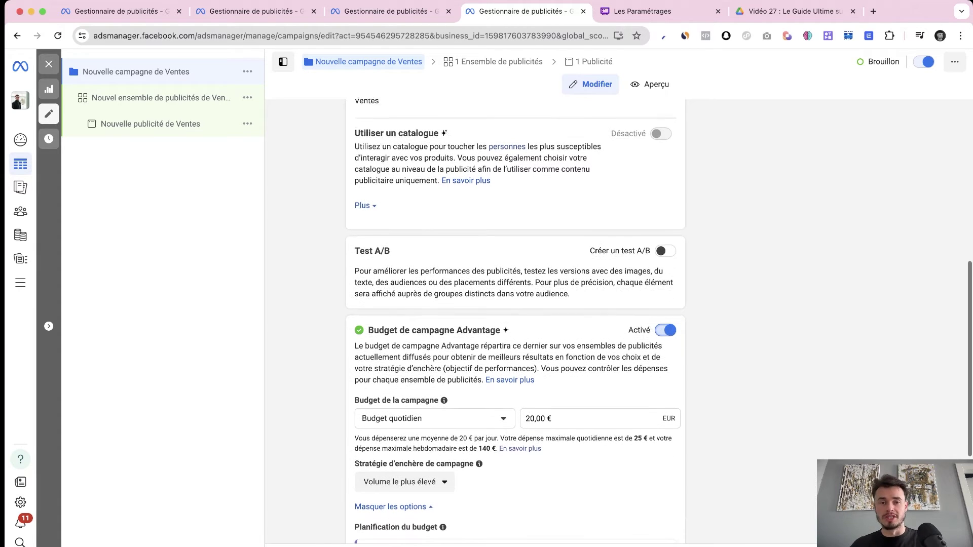
pyautogui.scroll(-1, 515, 322)
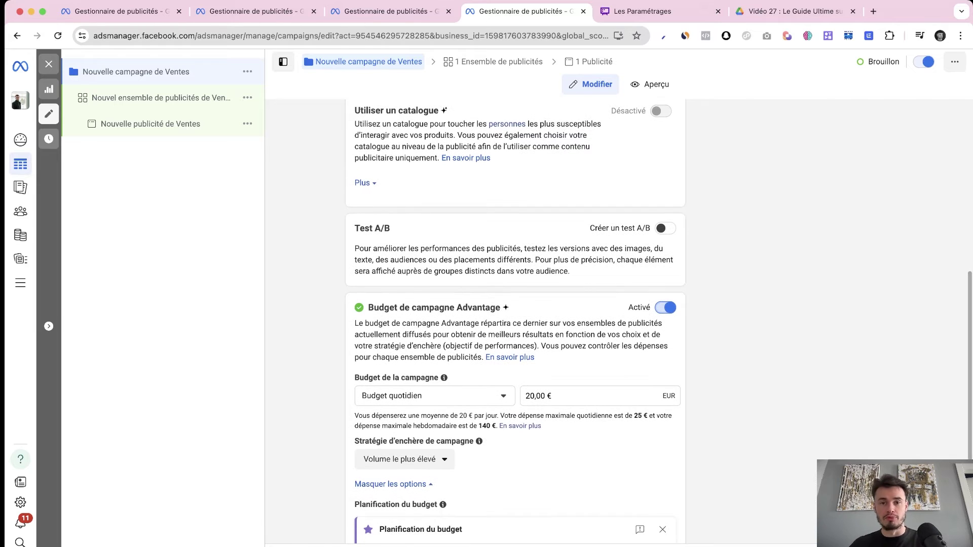
pyautogui.scroll(-2, 515, 322)
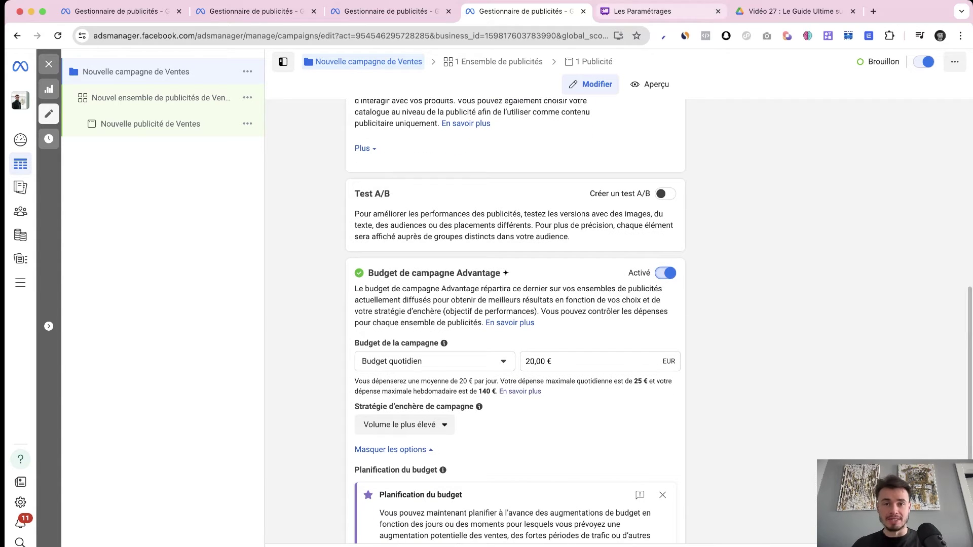
# Switch to the Les Paramétrages board in Whimsical, highlight the Utiliser l'Automatic Placement node and clear the selection.
pyautogui.hotkey('ctrl', 'Tab')
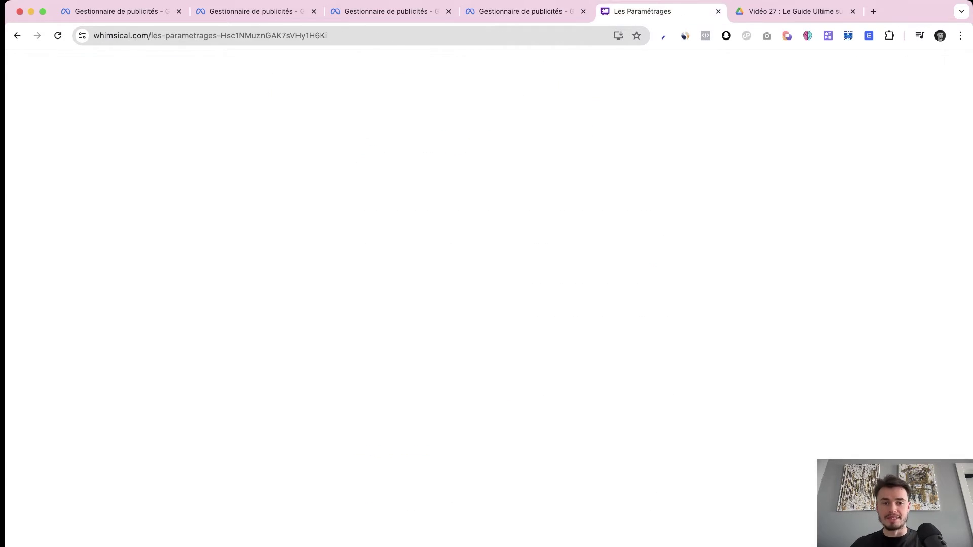
pyautogui.scroll(3, 398, 411)
pyautogui.scroll(-5, 399, 411)
pyautogui.scroll(1, 399, 410)
pyautogui.scroll(2, 335, 283)
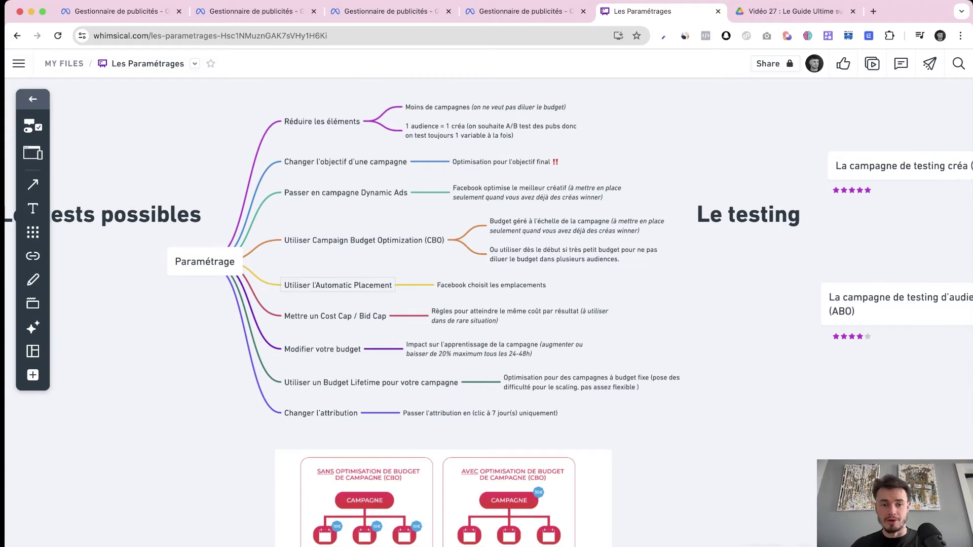
pyautogui.scroll(1, 336, 285)
pyautogui.click(336, 285)
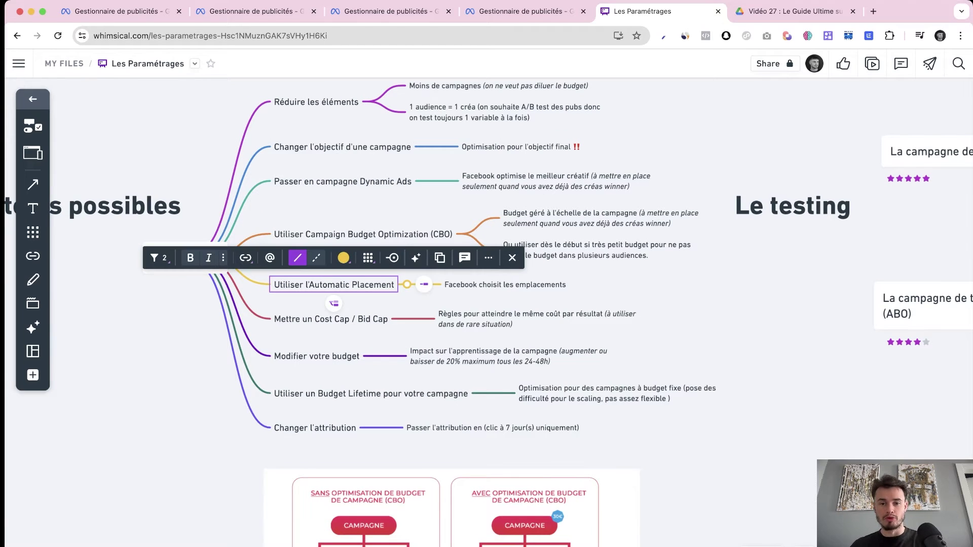
pyautogui.press('Escape')
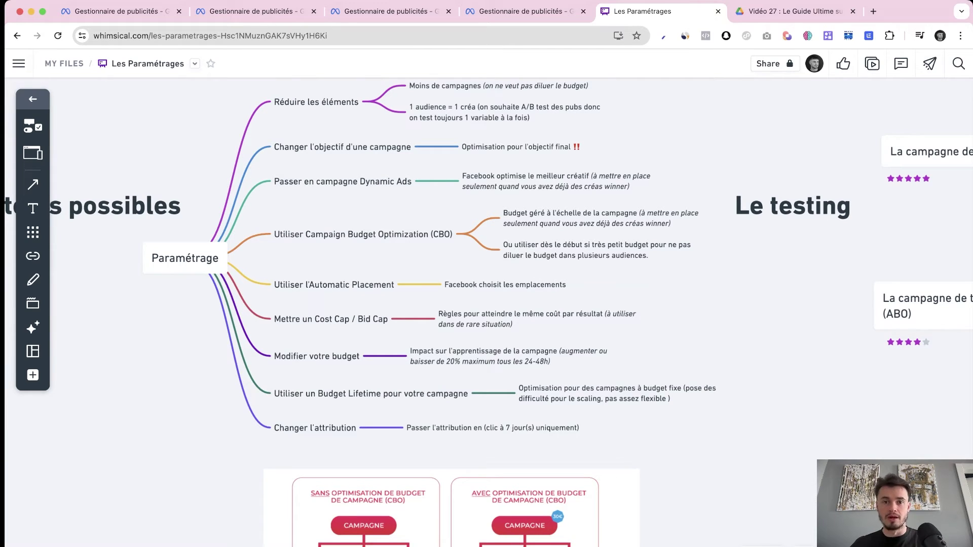
# Switch to Ads Manager, open the new sales ad set and show the extra options in its Placements section.
pyautogui.click(526, 11)
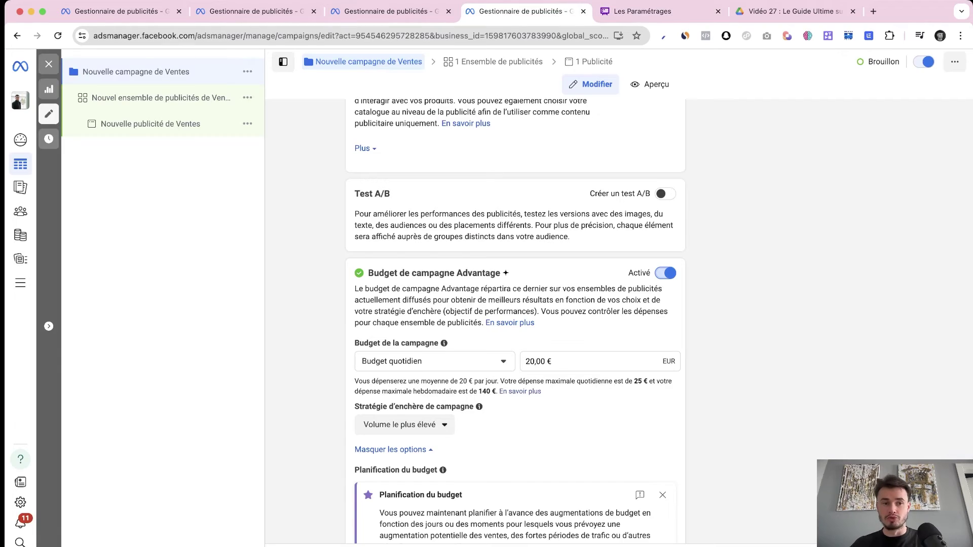
pyautogui.click(161, 97)
pyautogui.scroll(-15, 515, 304)
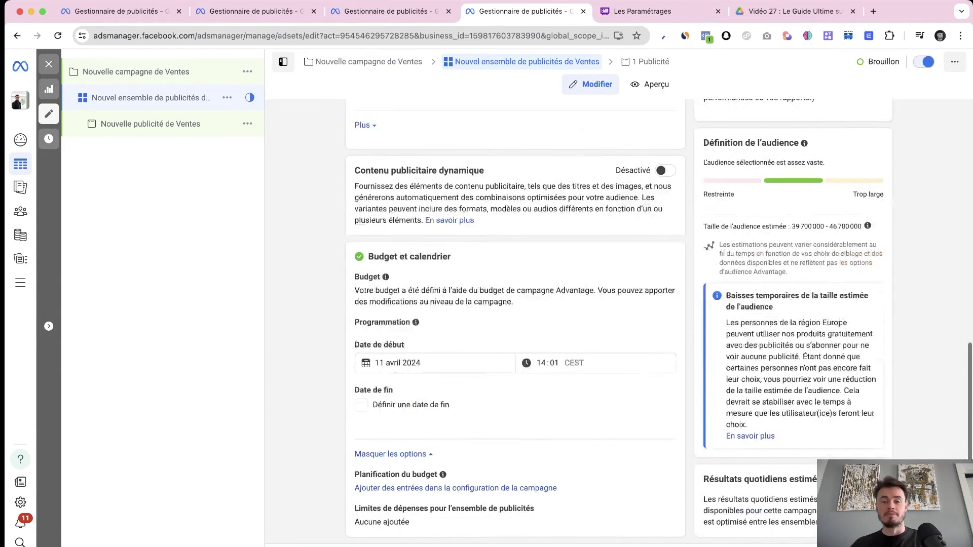
pyautogui.click(365, 522)
pyautogui.scroll(-4, 515, 304)
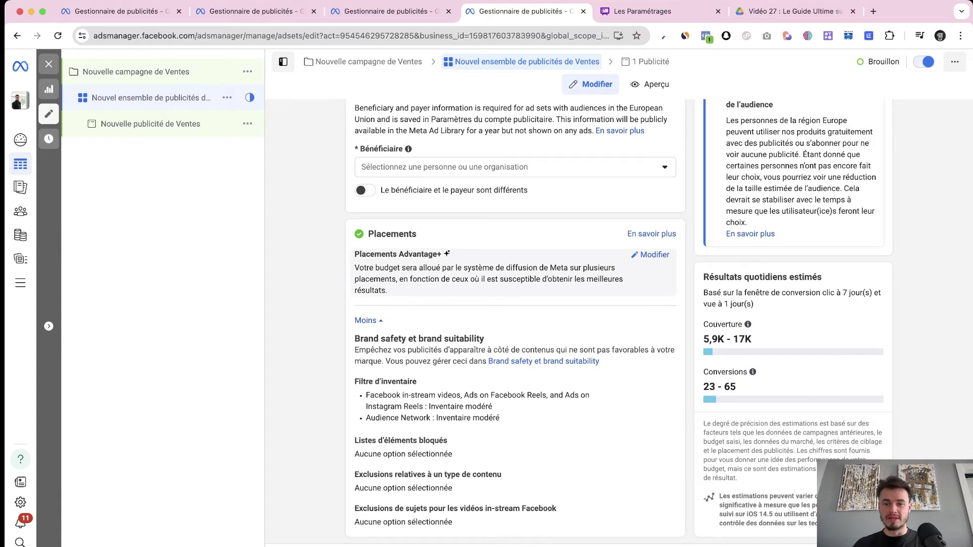
# Edit the ad set's placements, choose Placements manuels and review the available platforms and placements.
pyautogui.click(653, 254)
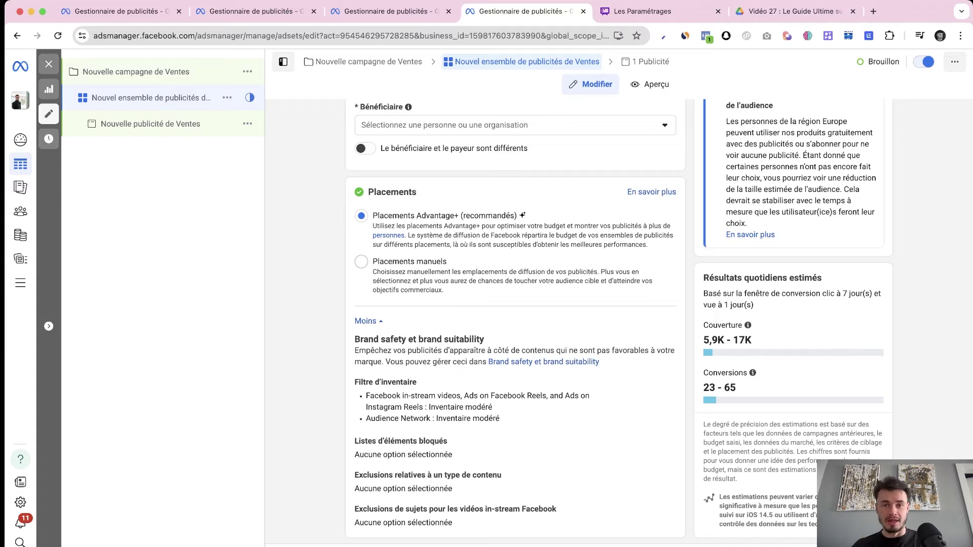
pyautogui.click(360, 262)
pyautogui.scroll(-4, 361, 261)
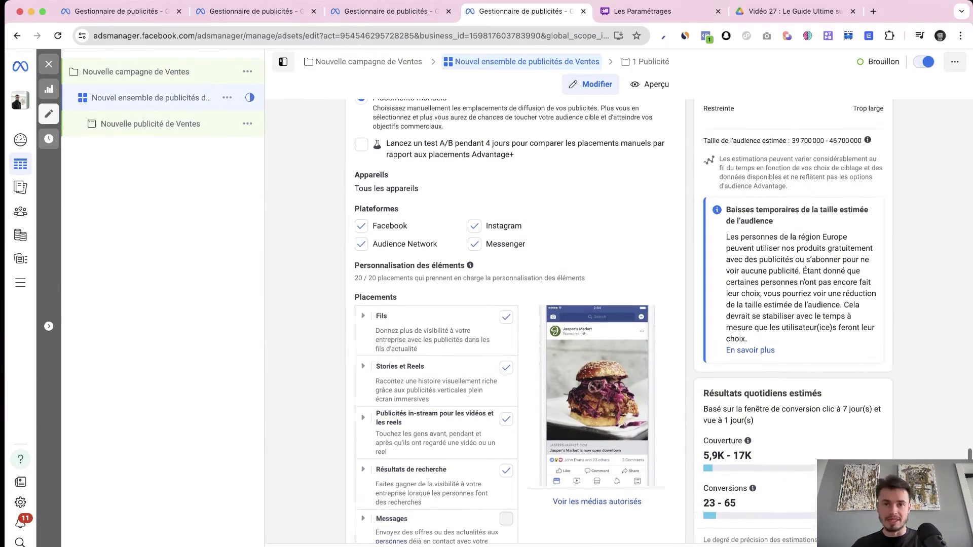
pyautogui.scroll(1, 507, 187)
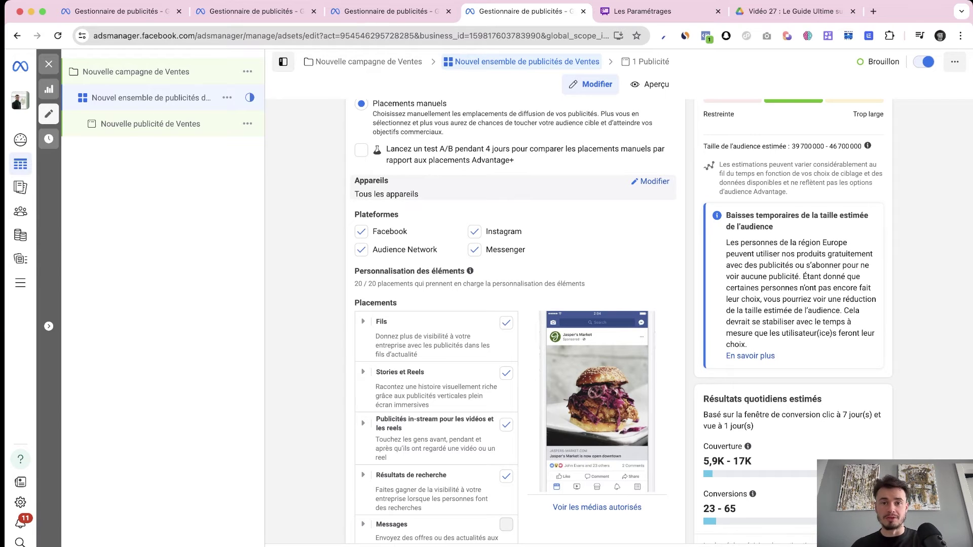
# Switch to the Whimsical board and highlight the CPM node under Diffusion in the Les métriques mind map.
pyautogui.hotkey('ctrl', 'Tab')
pyautogui.scroll(2, 629, 231)
pyautogui.hscroll(-5, 629, 231)
pyautogui.scroll(4, 641, 232)
pyautogui.scroll(1, 641, 232)
pyautogui.click(457, 185)
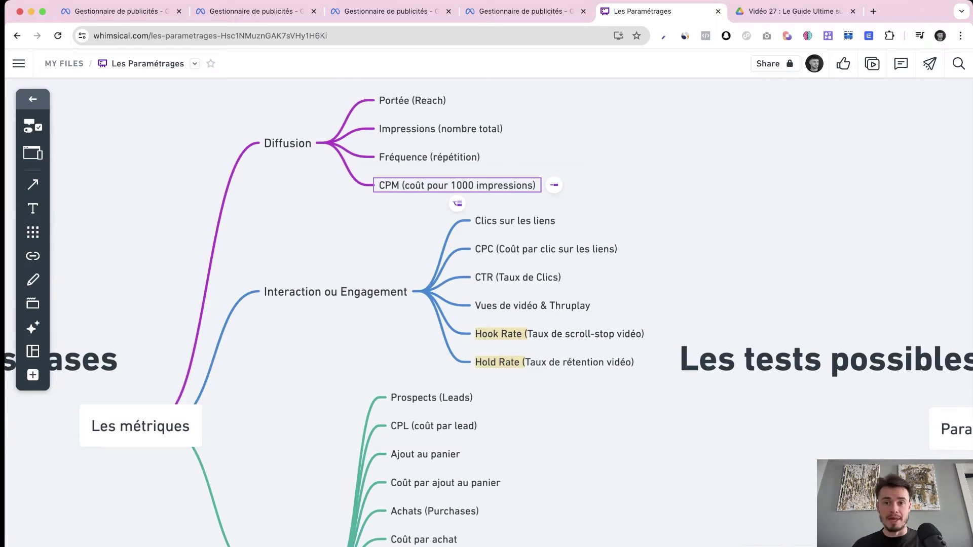
pyautogui.press('Escape')
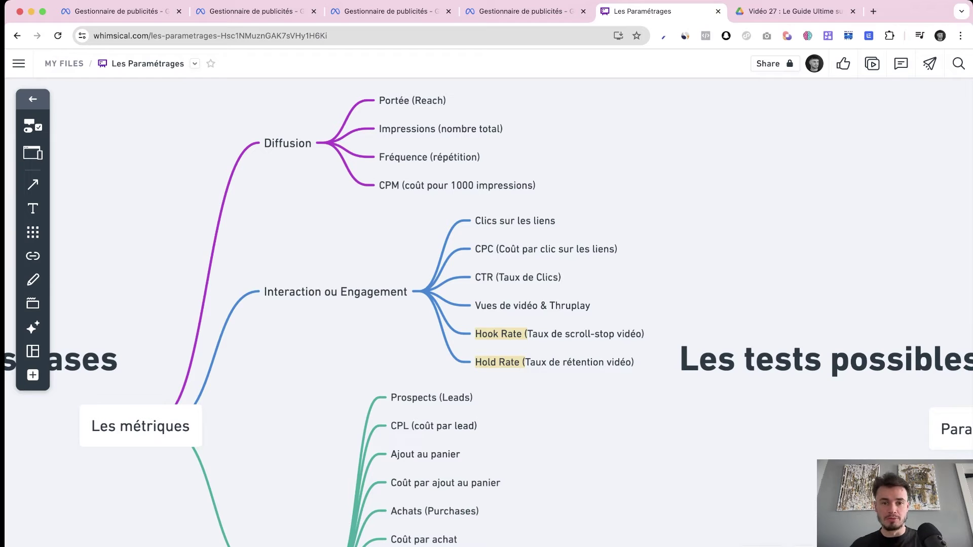
pyautogui.scroll(-2, 405, 205)
pyautogui.click(423, 190)
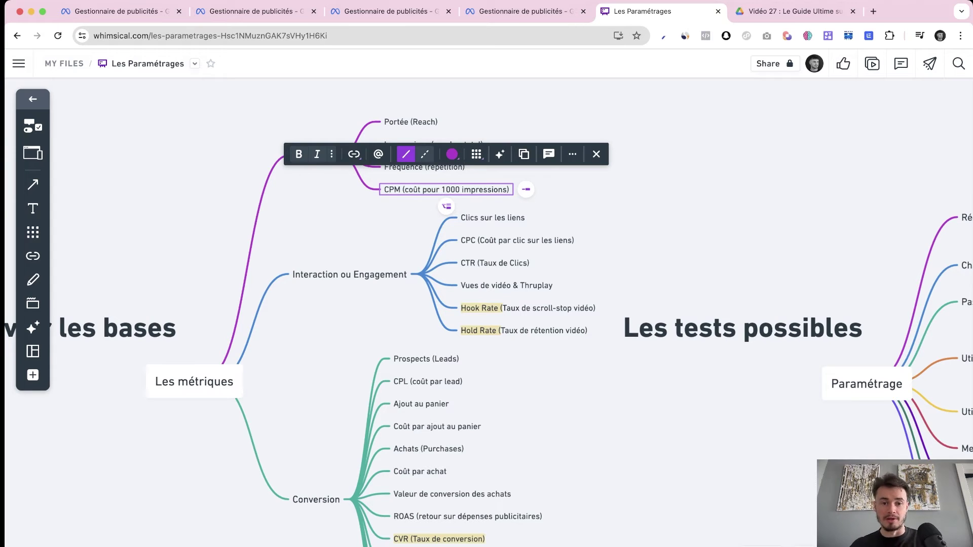
# View the whole Les métriques mind map and select the six metrics under Interaction ou Engagement.
pyautogui.scroll(-2, 377, 202)
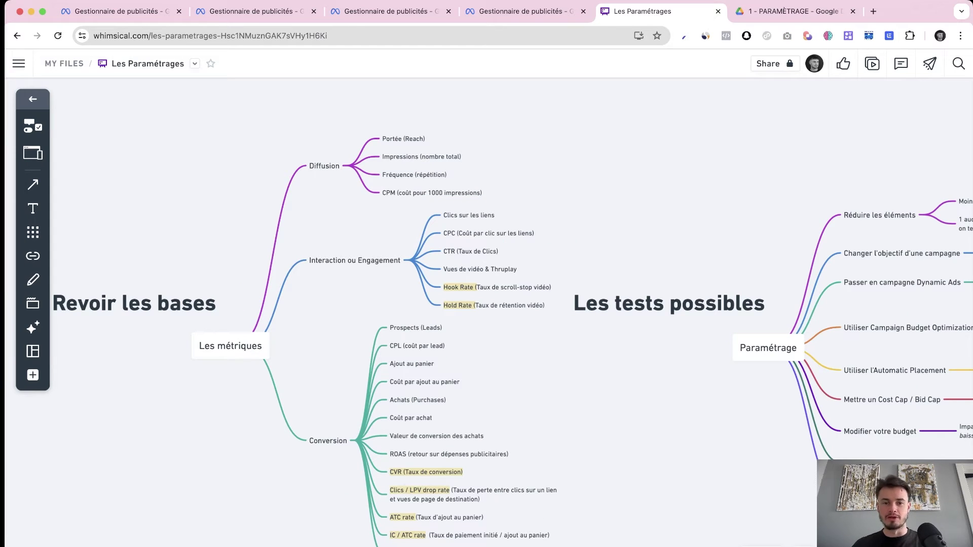
pyautogui.scroll(-3, 325, 183)
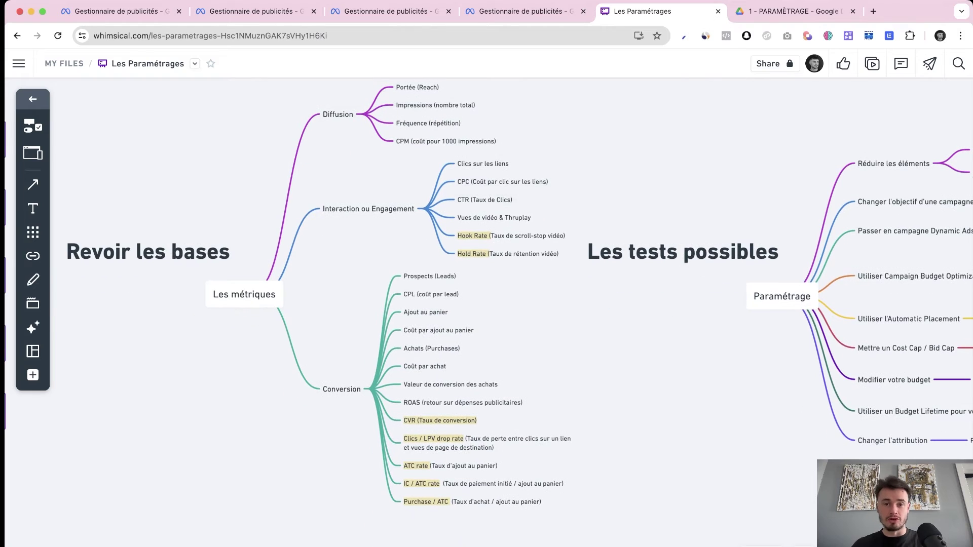
pyautogui.moveTo(330, 163); pyautogui.dragTo(557, 230)
pyautogui.moveTo(250, 179); pyautogui.dragTo(465, 274)
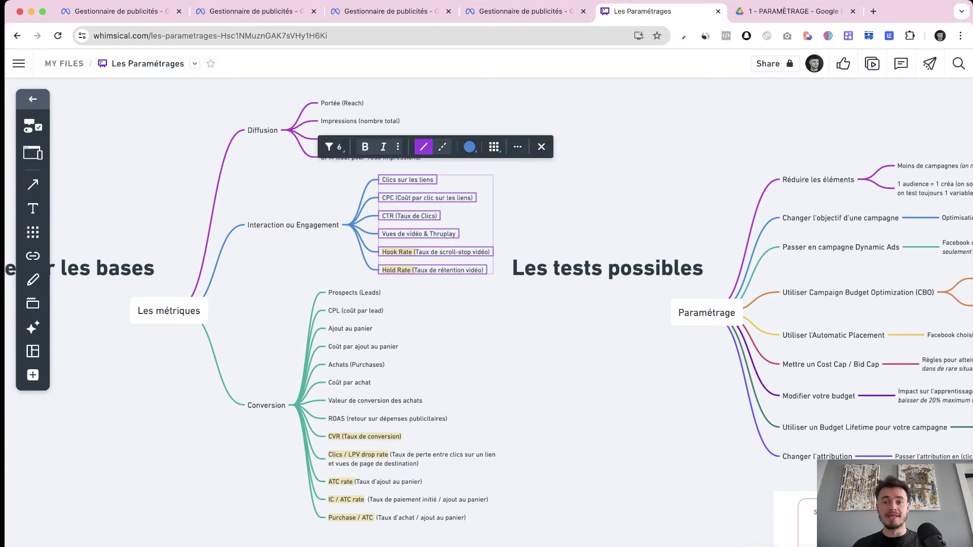
# Deselect the six engagement metrics and look over the Les métriques and Paramétrage mind maps.
pyautogui.press('Escape')
pyautogui.hscroll(5, 486, 304)
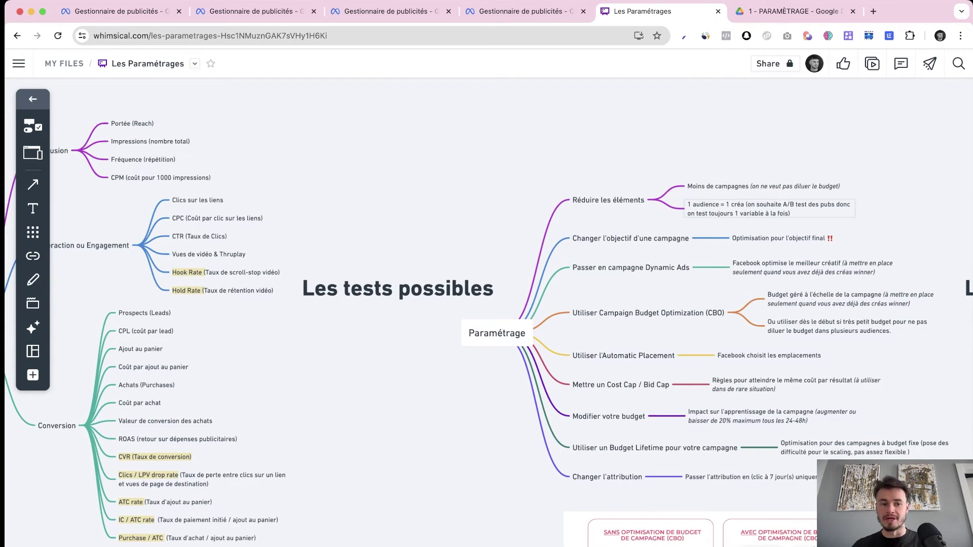
pyautogui.hscroll(-5, 487, 304)
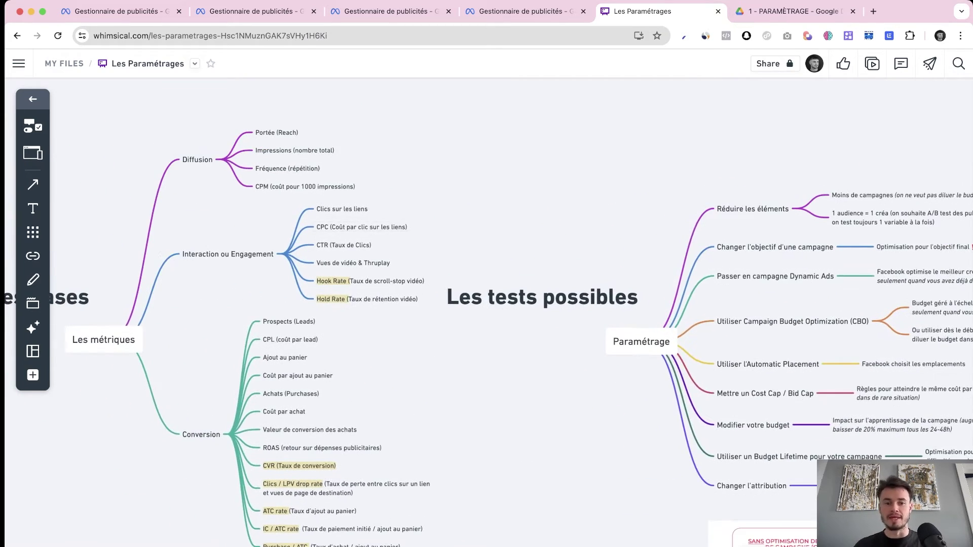
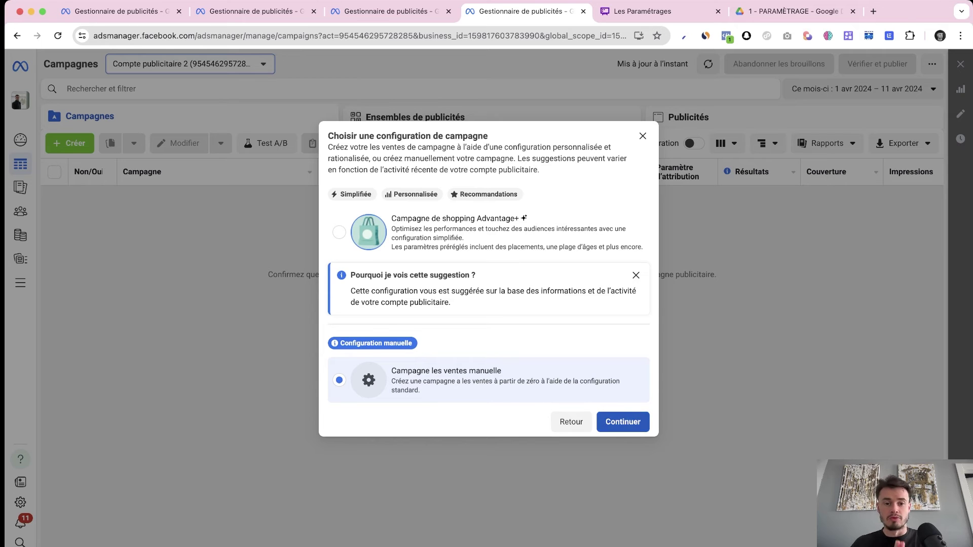
# Switch to Ads Manager, create the manual sales campaign and turn on Budget de campagne Advantage.
pyautogui.click(623, 422)
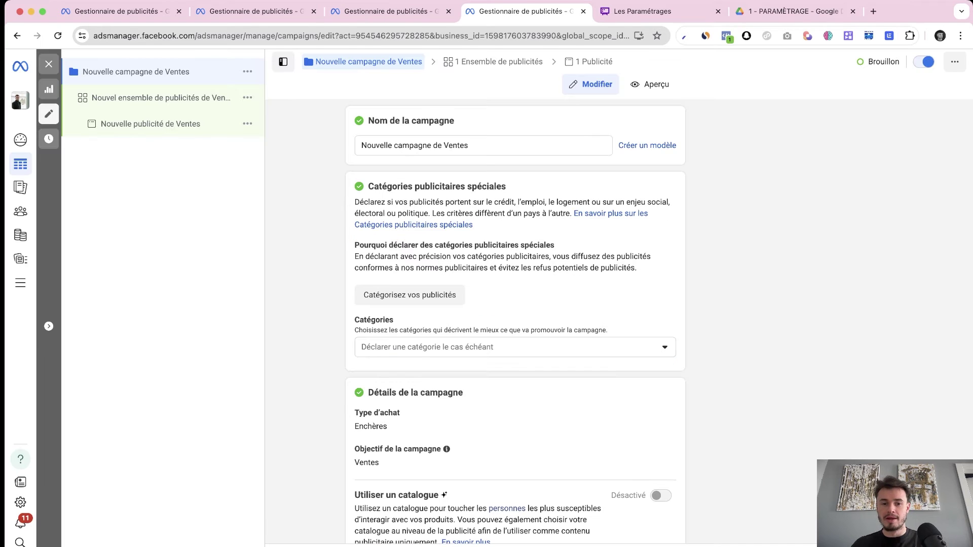
pyautogui.scroll(-5, 515, 304)
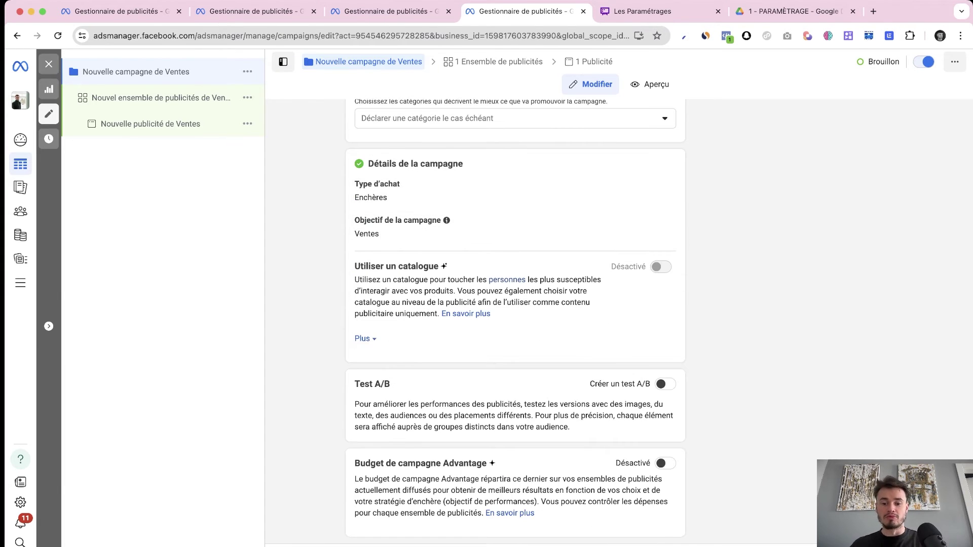
pyautogui.click(661, 463)
pyautogui.scroll(-4, 554, 355)
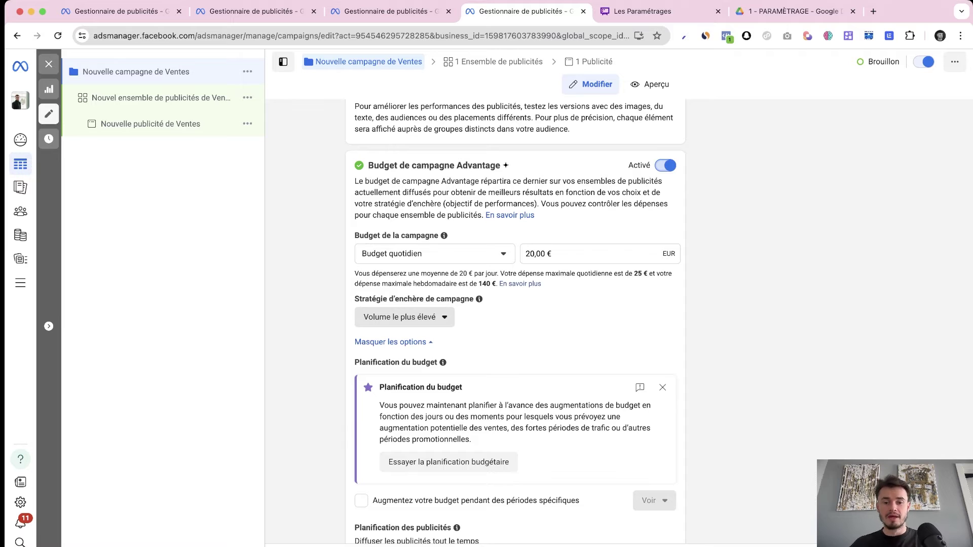
# Set the campaign's bid strategy to Objectif de coût par résultat and the ad set's target cost per result to 25 €.
pyautogui.click(405, 316)
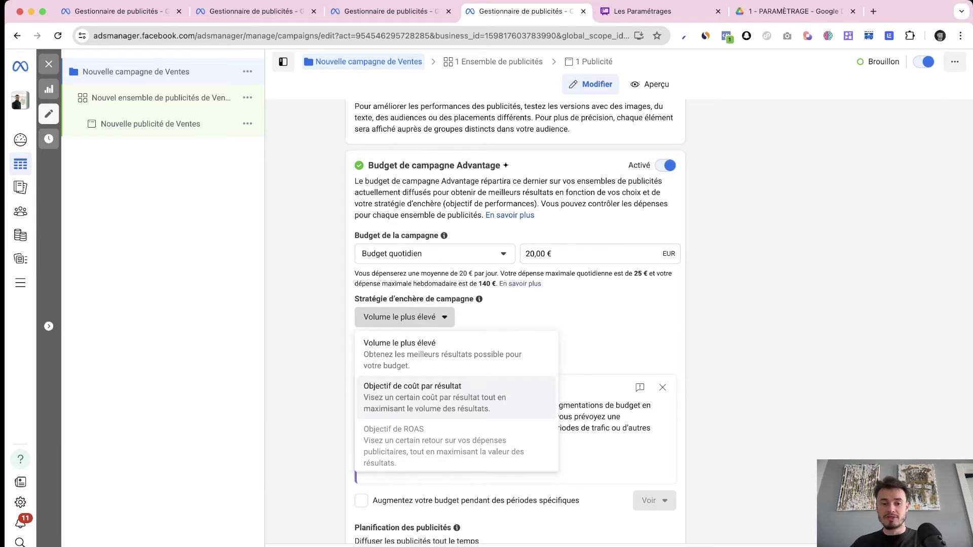
pyautogui.click(412, 390)
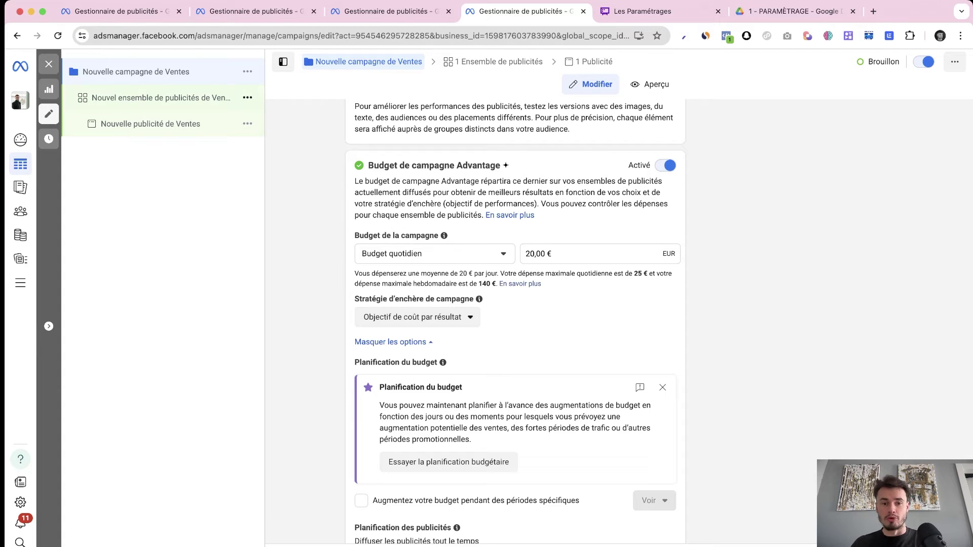
pyautogui.click(160, 98)
pyautogui.scroll(-5, 515, 321)
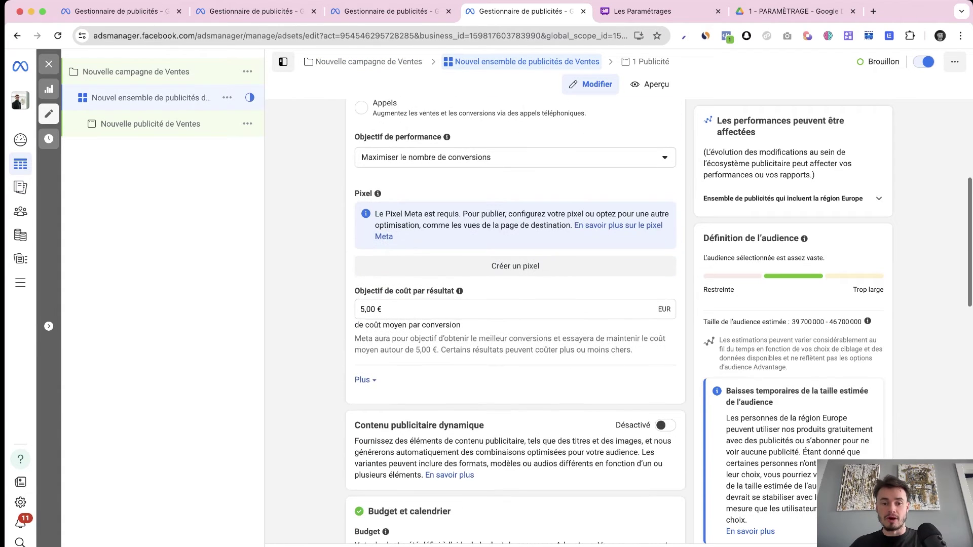
pyautogui.click(446, 304)
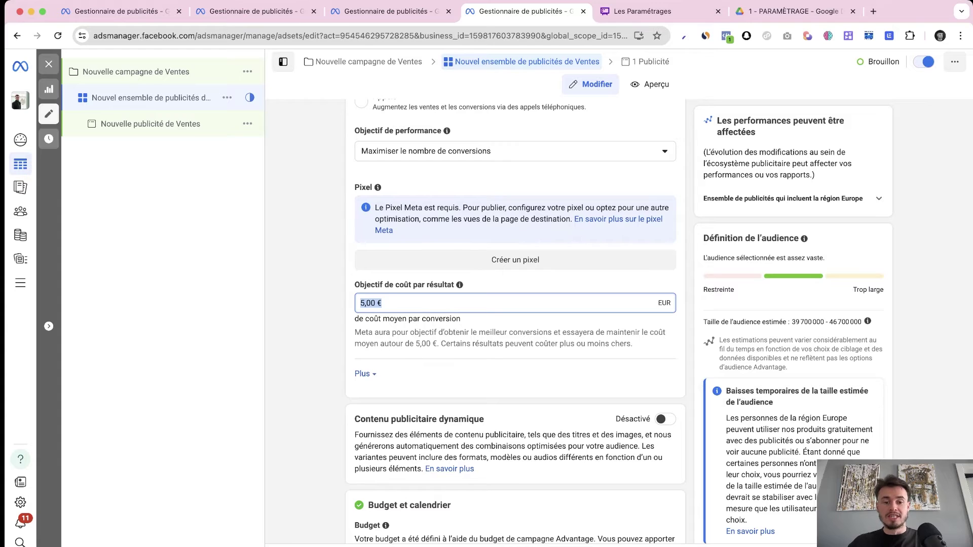
pyautogui.write('25')
pyautogui.press('Tab')
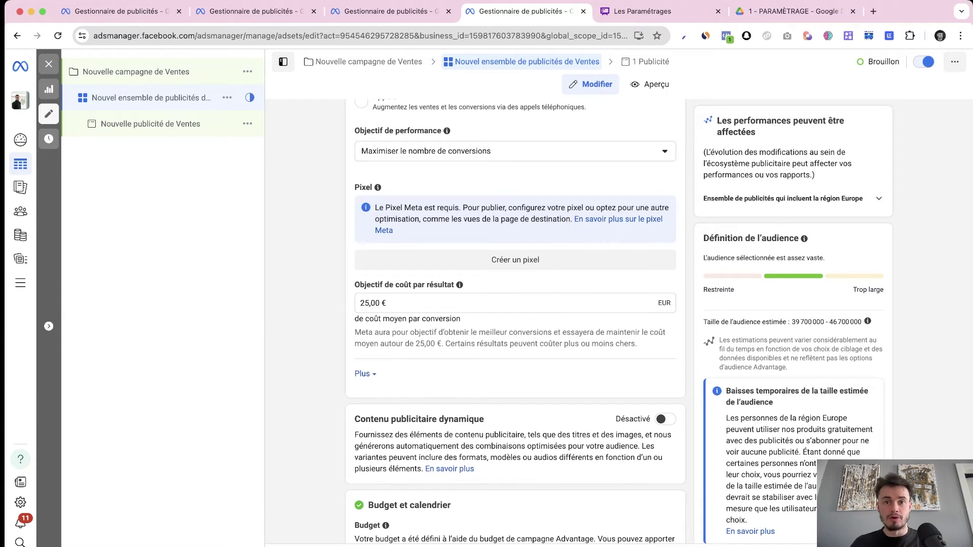
# Highlight the target cost per result value in the ad set's Conversion section.
pyautogui.scroll(-1, 516, 323)
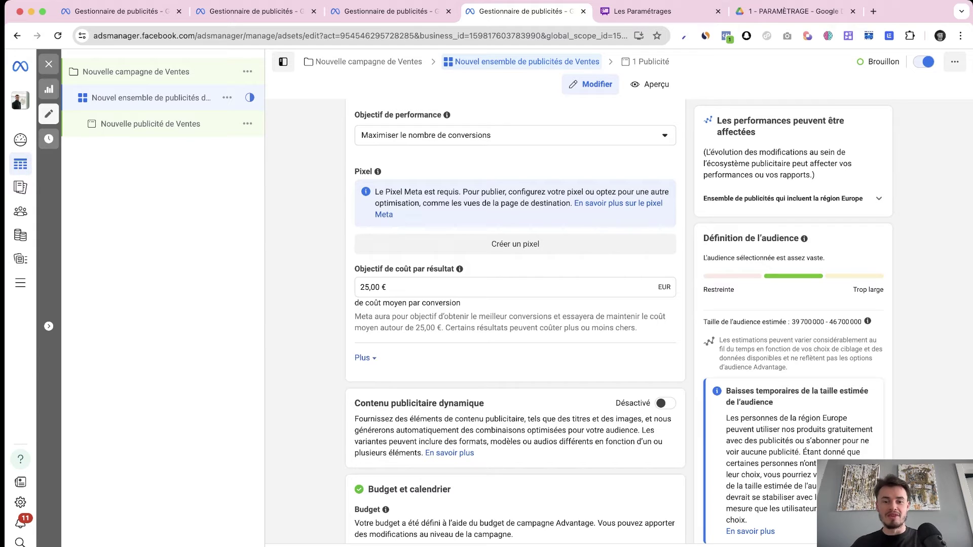
pyautogui.click(375, 288)
pyautogui.click(515, 362)
pyautogui.click(375, 287)
pyautogui.click(515, 362)
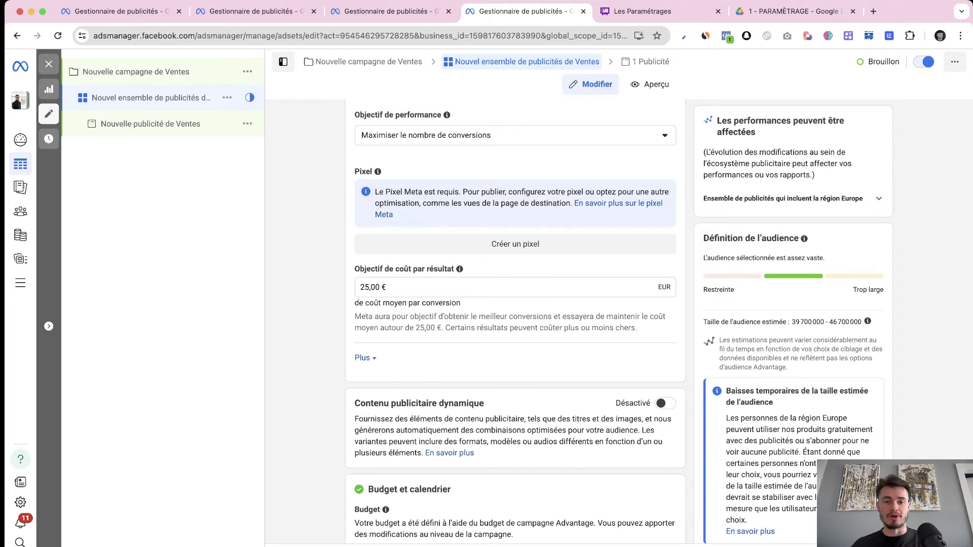
pyautogui.click(385, 287)
pyautogui.click(310, 299)
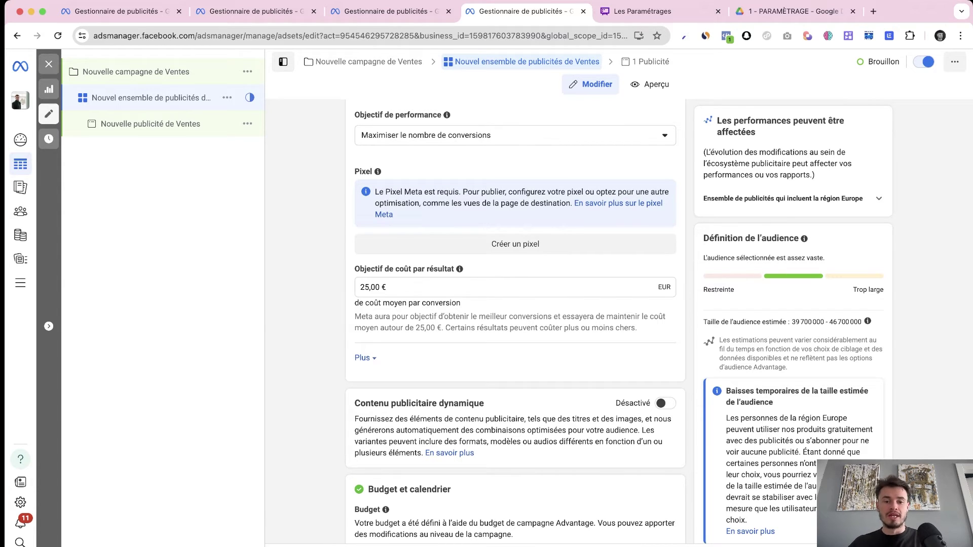
pyautogui.doubleClick(378, 288)
pyautogui.click(314, 305)
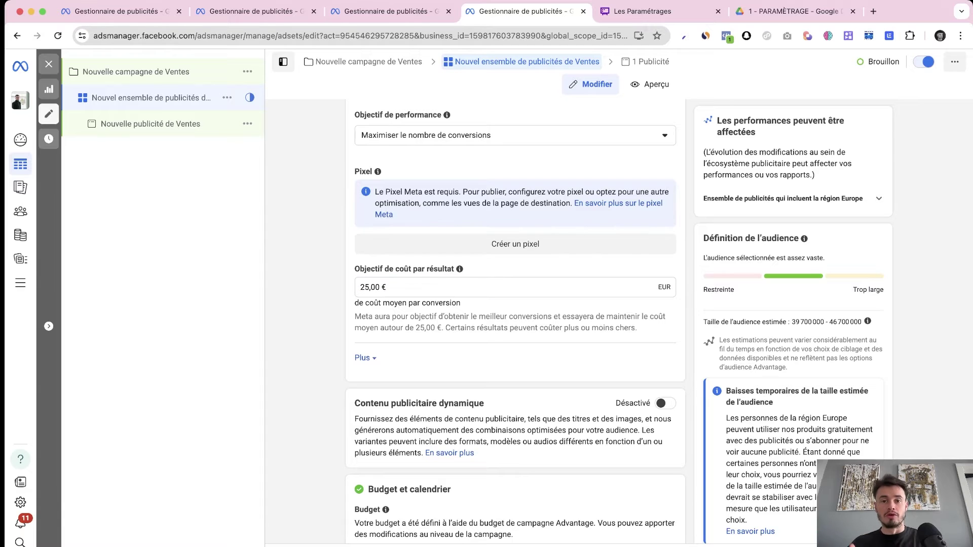
pyautogui.click(378, 288)
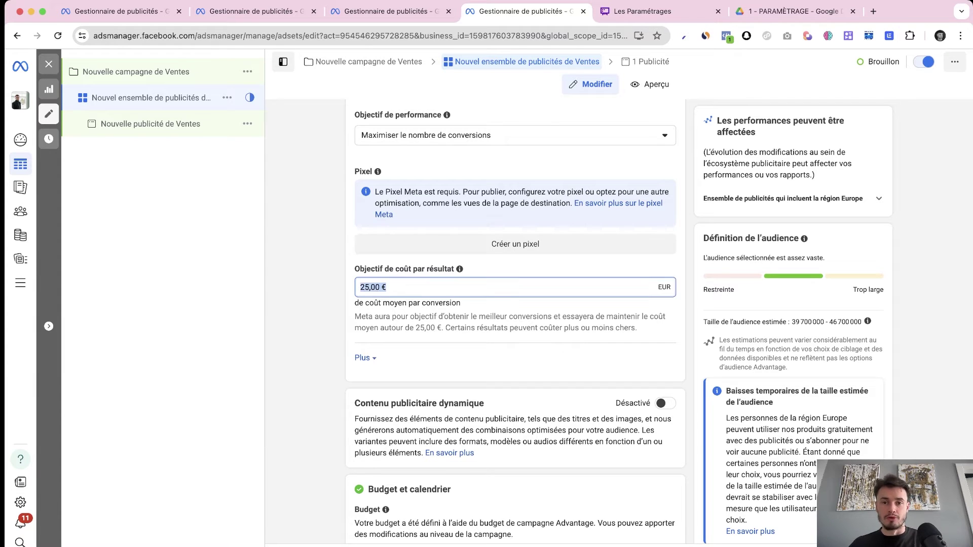
pyautogui.click(314, 304)
# Change the campaign's bid strategy to Limite d'enchères and accept the reset of the ad set's bid amounts.
pyautogui.click(152, 72)
pyautogui.scroll(-10, 418, 289)
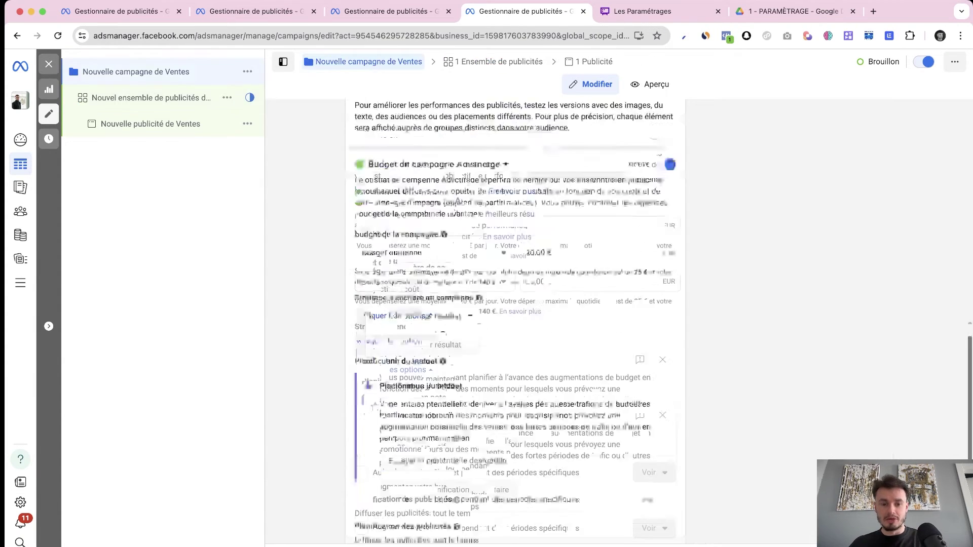
pyautogui.click(418, 289)
pyautogui.scroll(-1, 457, 375)
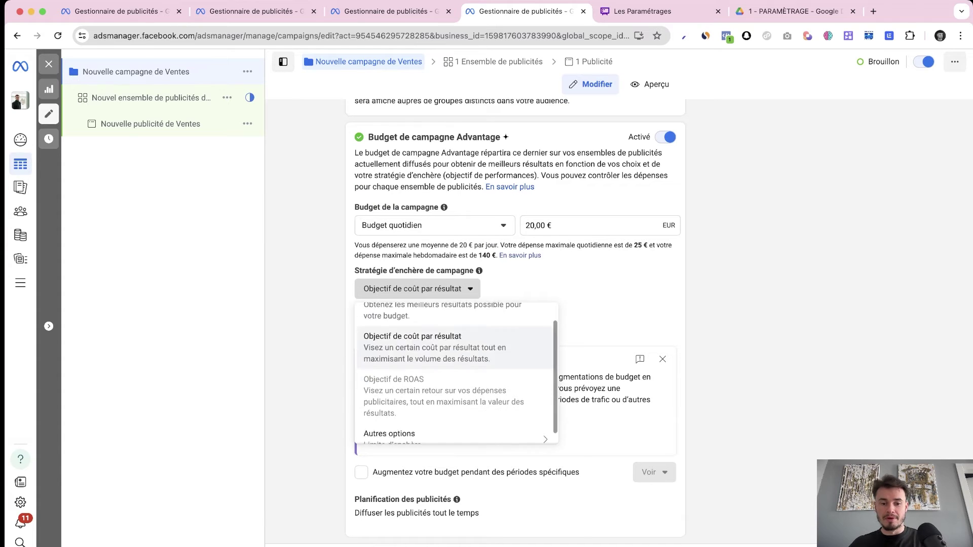
pyautogui.moveTo(456, 426)
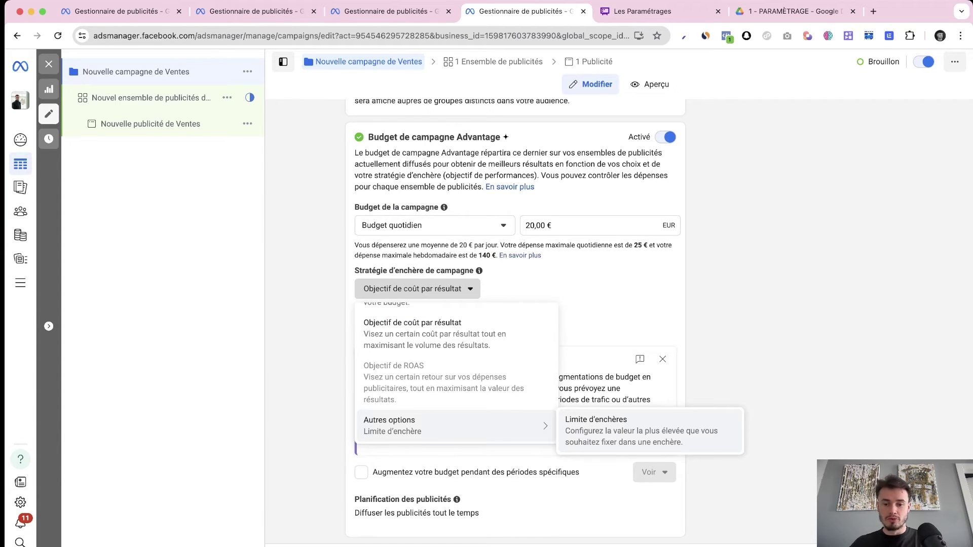
pyautogui.click(641, 431)
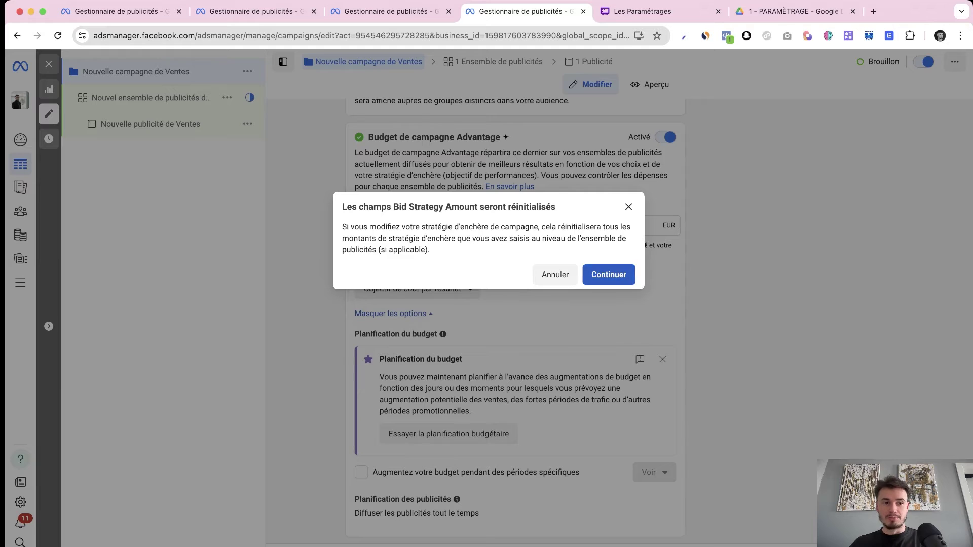
pyautogui.click(609, 275)
# Set the ad set's Contrôle d'enchère to 25 € and highlight the explanation beneath the value.
pyautogui.click(151, 98)
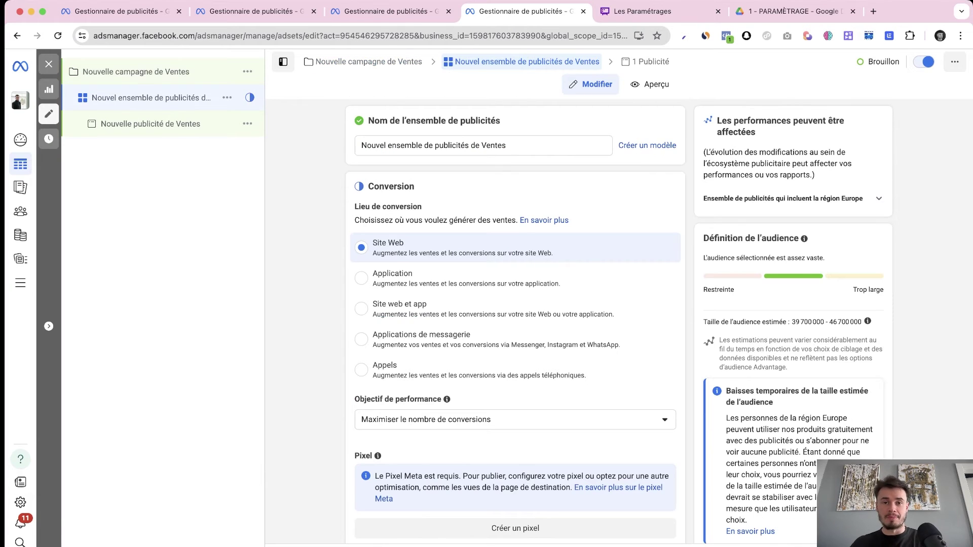
pyautogui.scroll(-2, 515, 325)
pyautogui.scroll(-3, 515, 325)
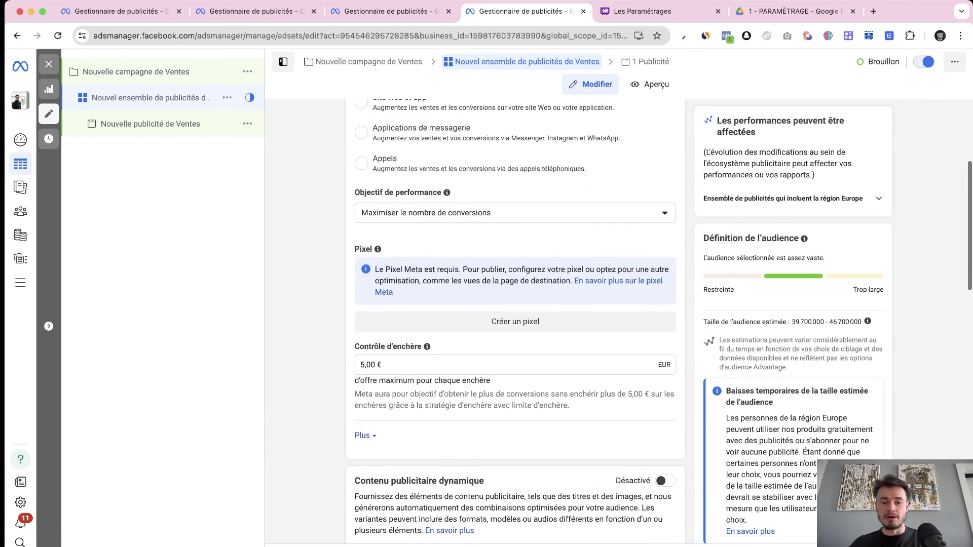
pyautogui.doubleClick(368, 365)
pyautogui.write('25')
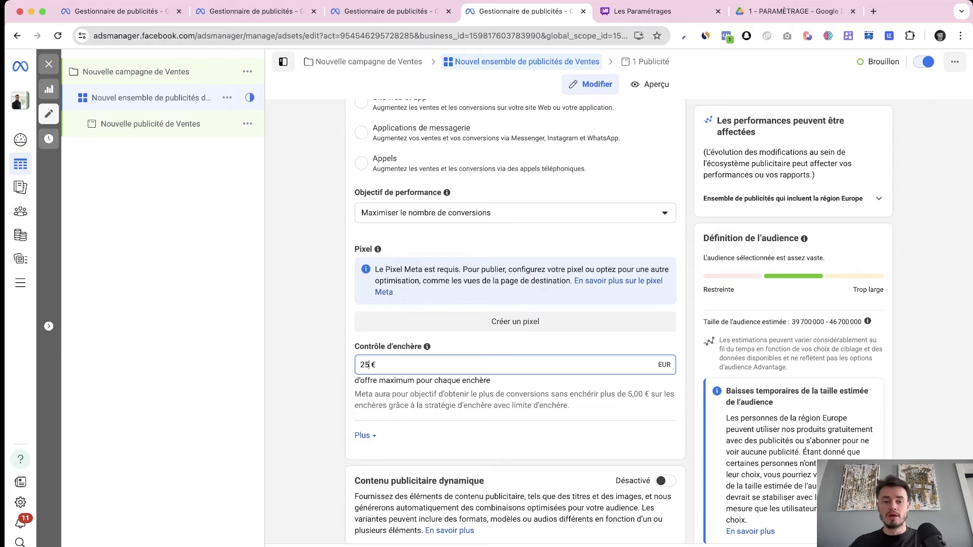
pyautogui.press('Return')
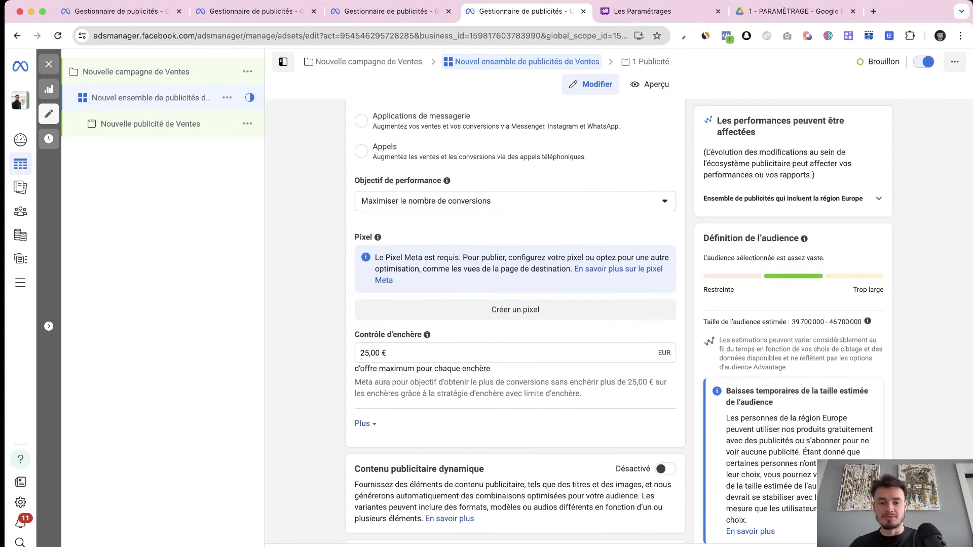
pyautogui.moveTo(354, 382); pyautogui.dragTo(648, 382)
pyautogui.click(649, 383)
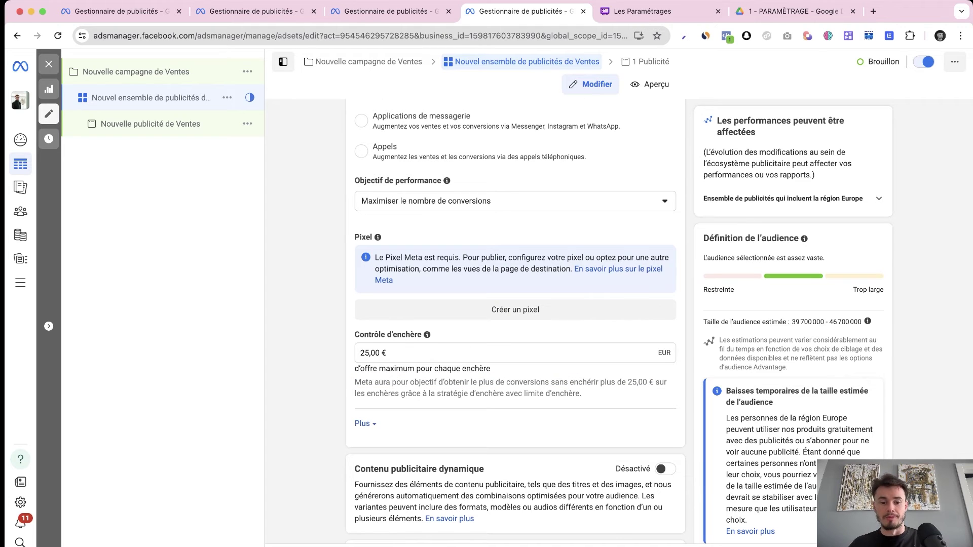
# Switch to the Whimsical board and highlight the note on Modifier votre budget about learning impact and 20% budget changes.
pyautogui.hotkey('ctrl', 'Tab')
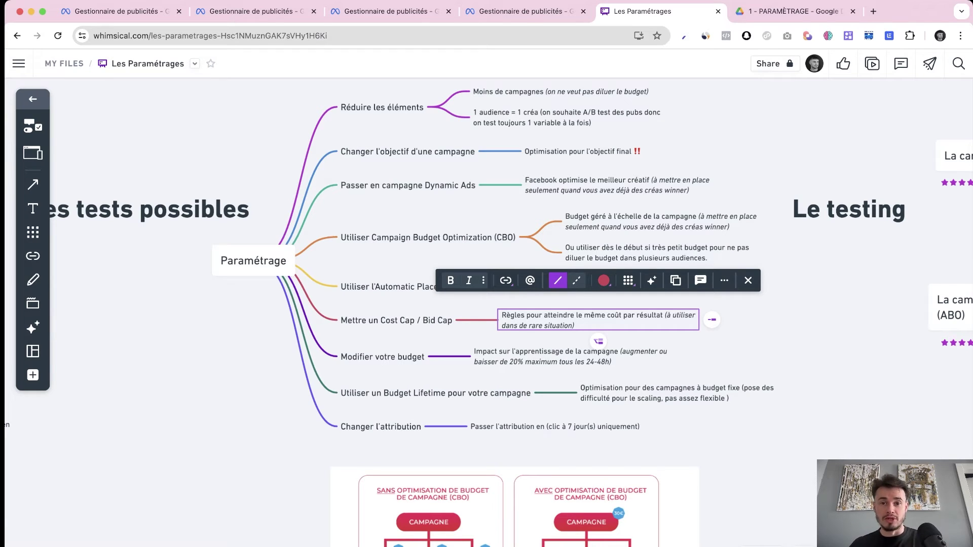
pyautogui.press('Escape')
pyautogui.click(382, 357)
pyautogui.press('Escape')
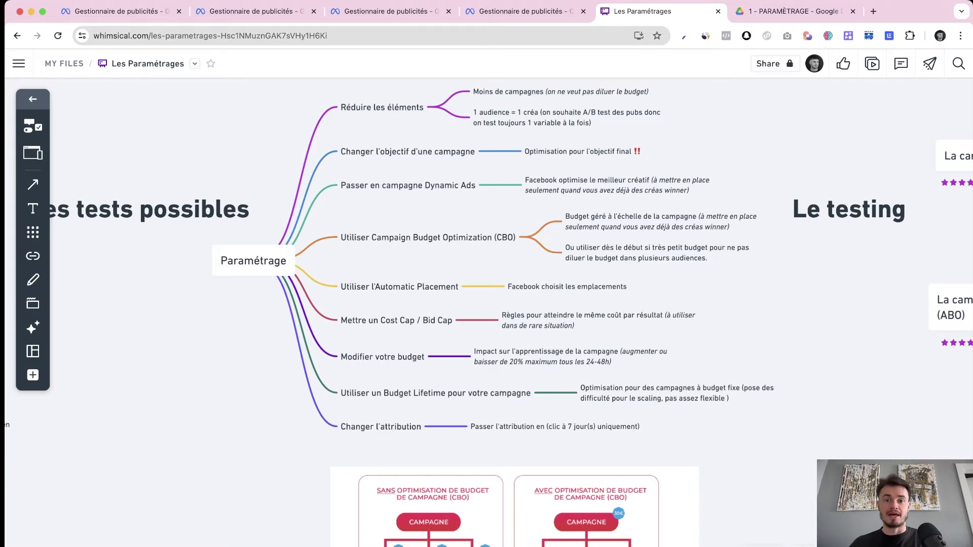
pyautogui.scroll(-1, 570, 347)
pyautogui.click(571, 348)
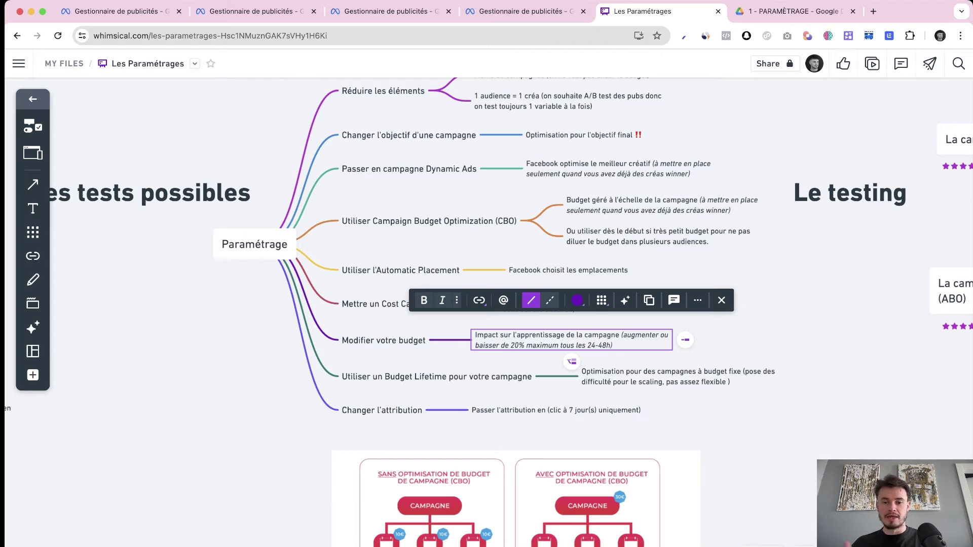
# Switch to the Ads Manager account with the Stack Interest ad sets, duplicate the first ad set and close the copy's editor.
pyautogui.press('super+2')
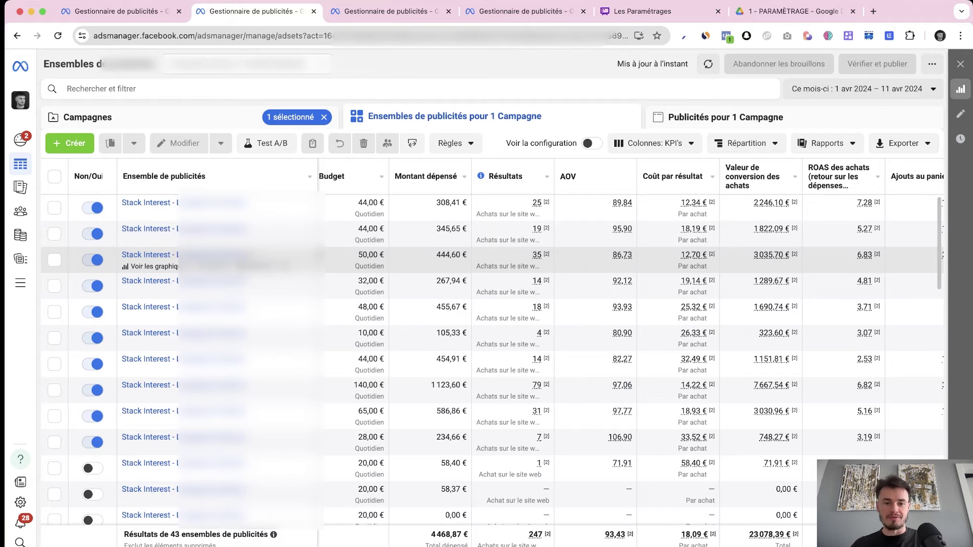
pyautogui.click(55, 207)
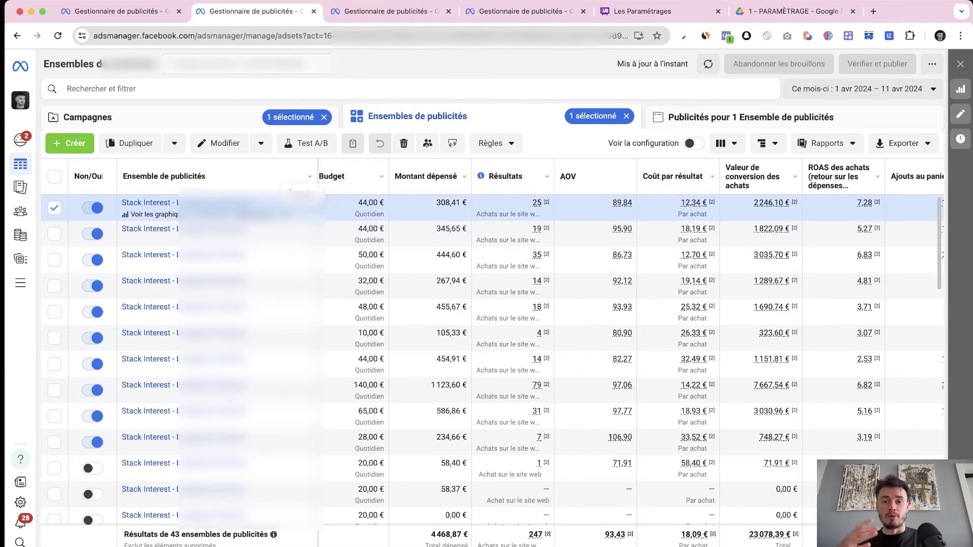
pyautogui.hscroll(-5, 507, 228)
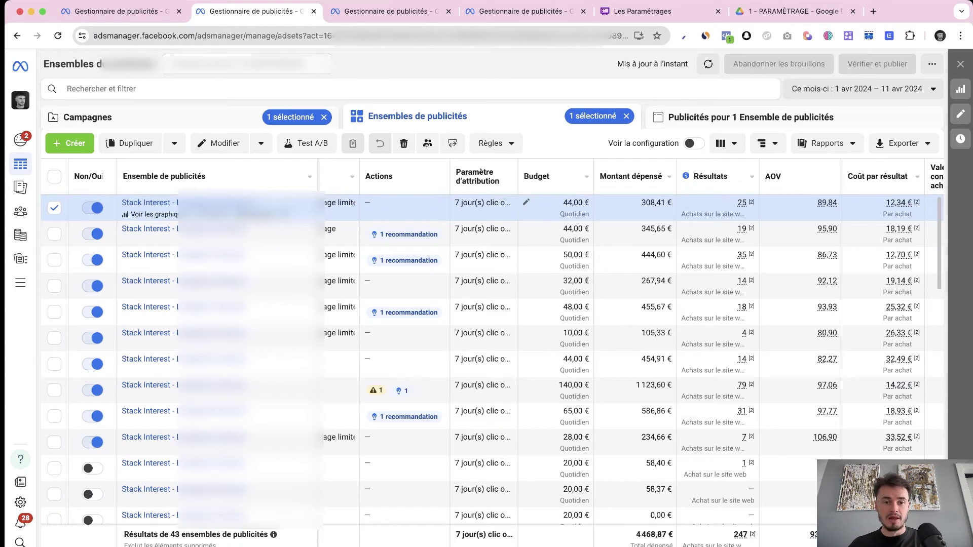
pyautogui.press('super+d')
pyautogui.click(623, 459)
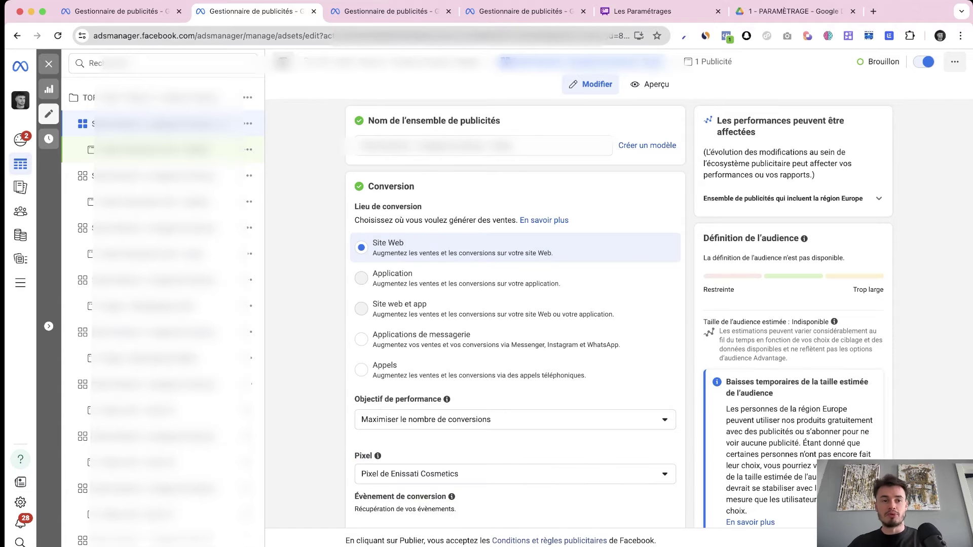
pyautogui.click(48, 64)
# Open the daily budget of the ad set just below the duplicated one for editing, cancel it and reselect the duplicate.
pyautogui.hscroll(4, 631, 353)
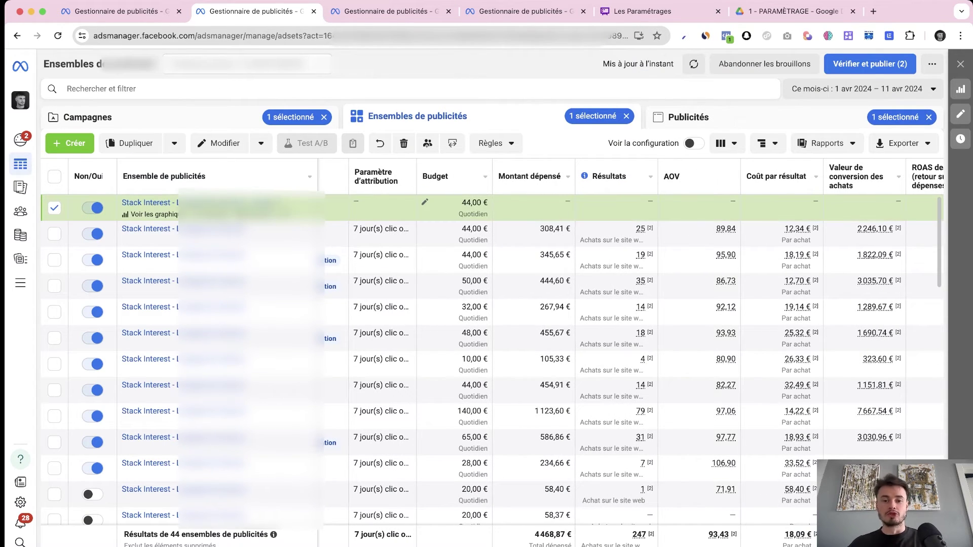
pyautogui.hscroll(1, 494, 352)
pyautogui.click(55, 234)
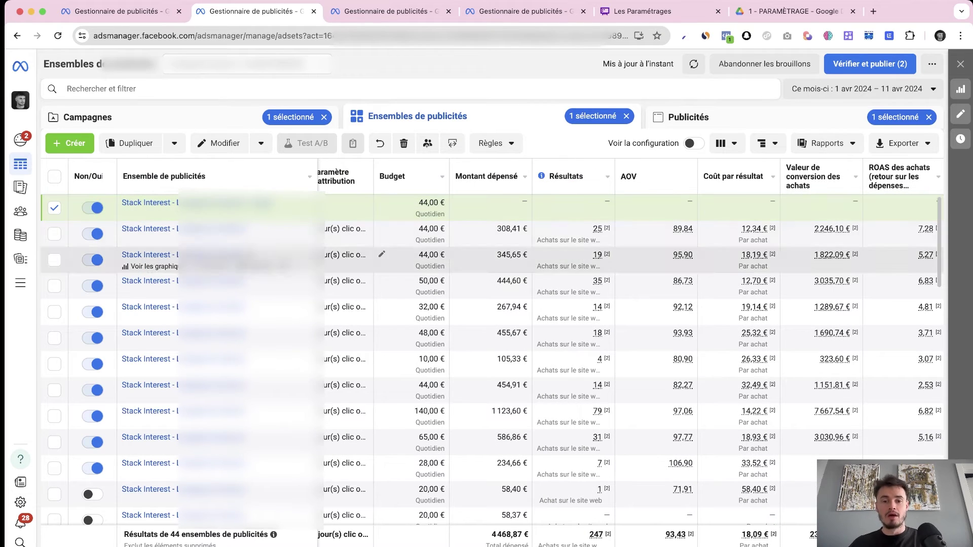
pyautogui.click(381, 228)
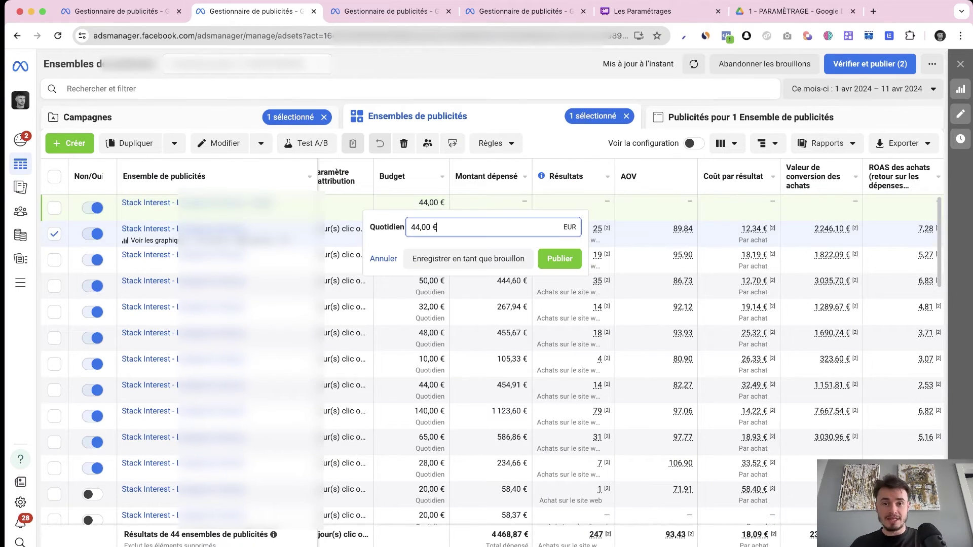
pyautogui.press('super+a')
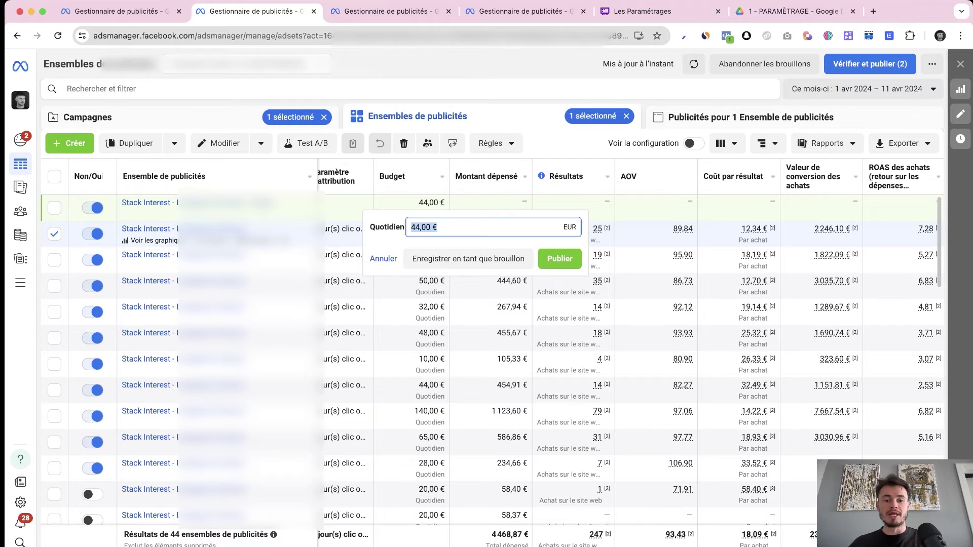
pyautogui.click(383, 259)
pyautogui.click(54, 234)
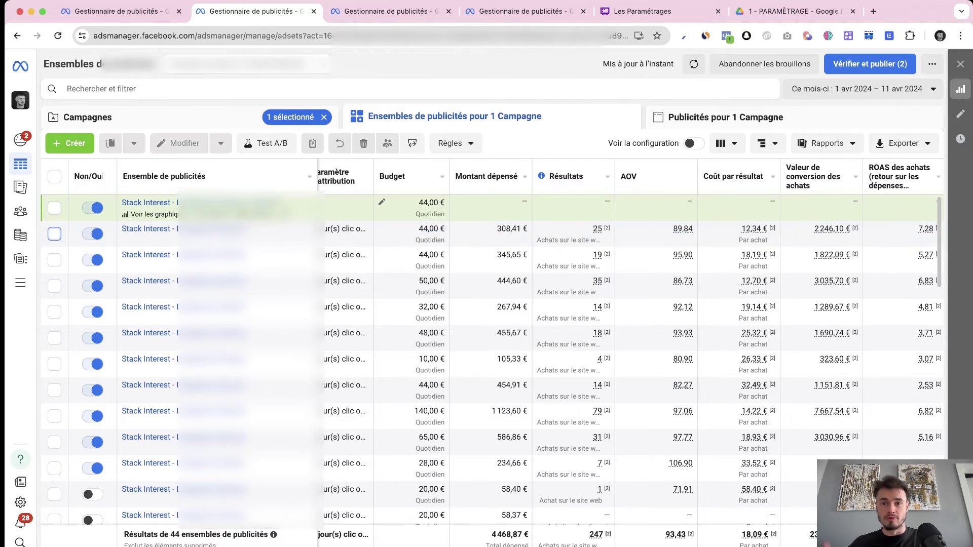
pyautogui.click(54, 208)
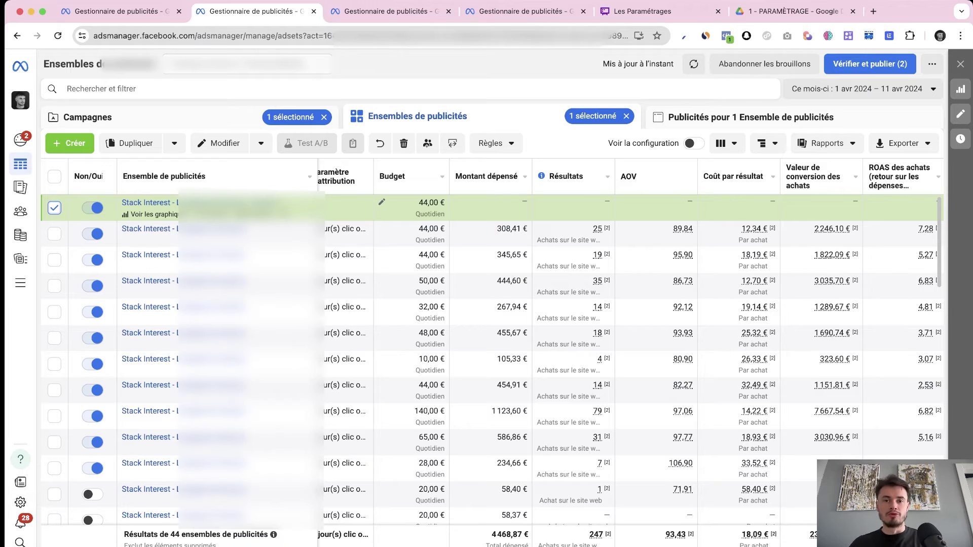
# Switch to the Whimsical board and select the topic Utiliser un Budget Lifetime pour votre campagne.
pyautogui.click(643, 11)
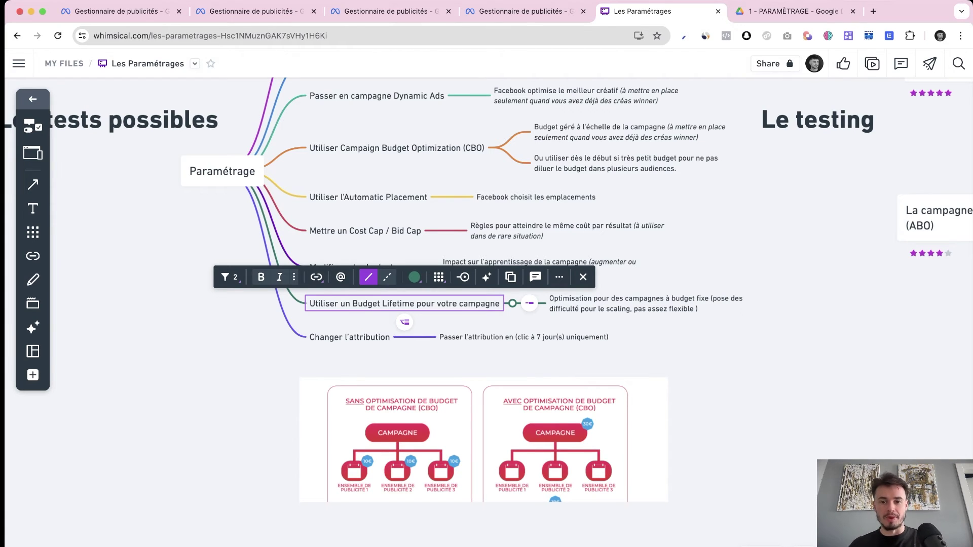
pyautogui.press('Escape')
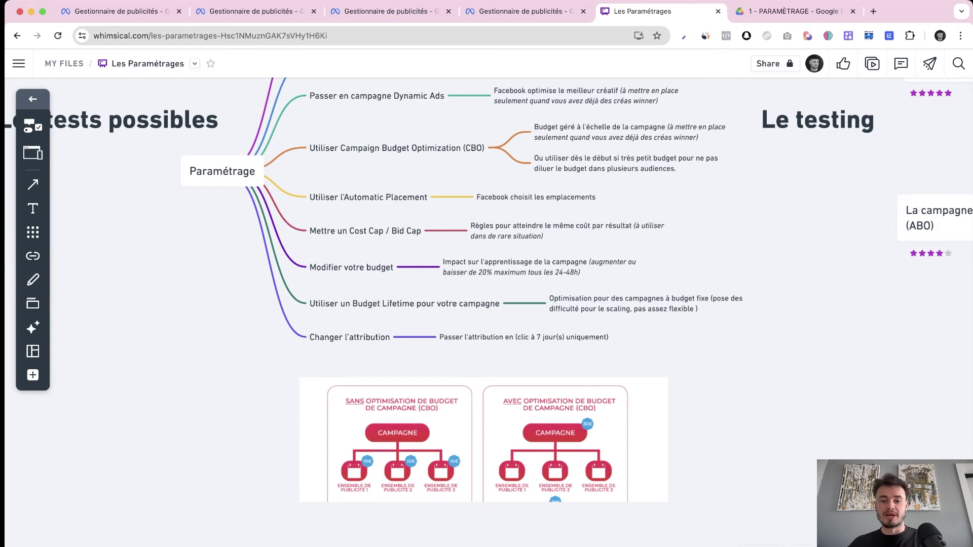
pyautogui.click(405, 304)
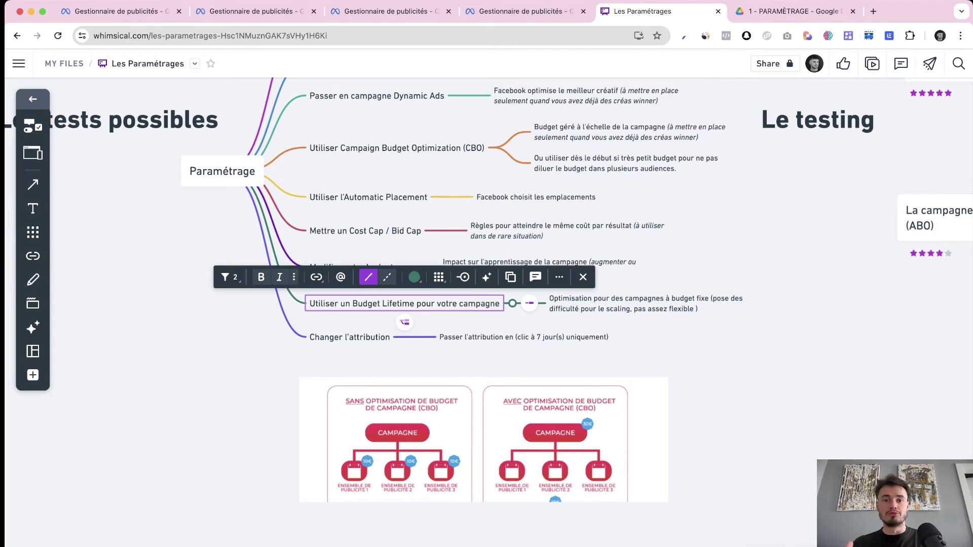
# Switch to the Ads Manager account with Nouvelle campagne de Ventes, open that campaign and change its budget type to Budget global.
pyautogui.hotkey('ctrl', 'shift', 'Tab')
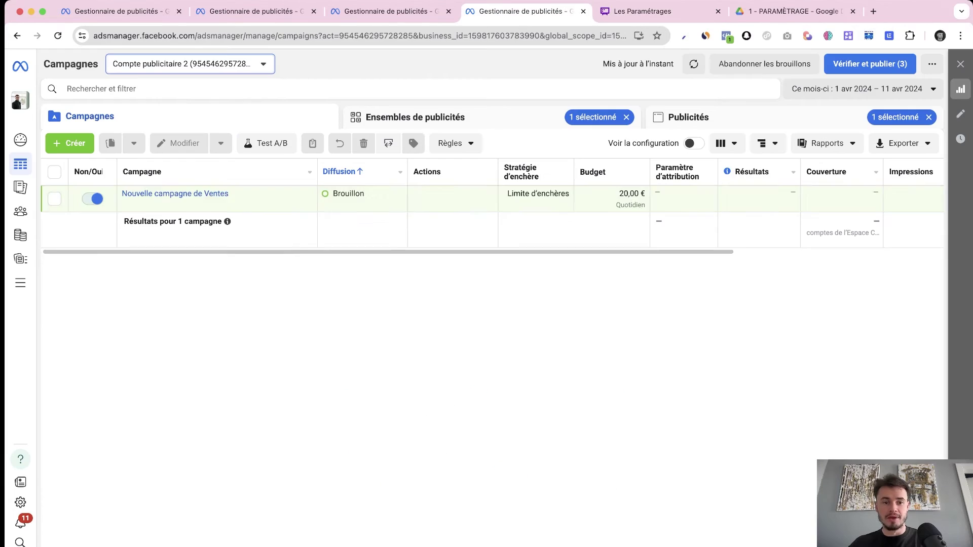
pyautogui.click(213, 204)
pyautogui.scroll(-10, 516, 320)
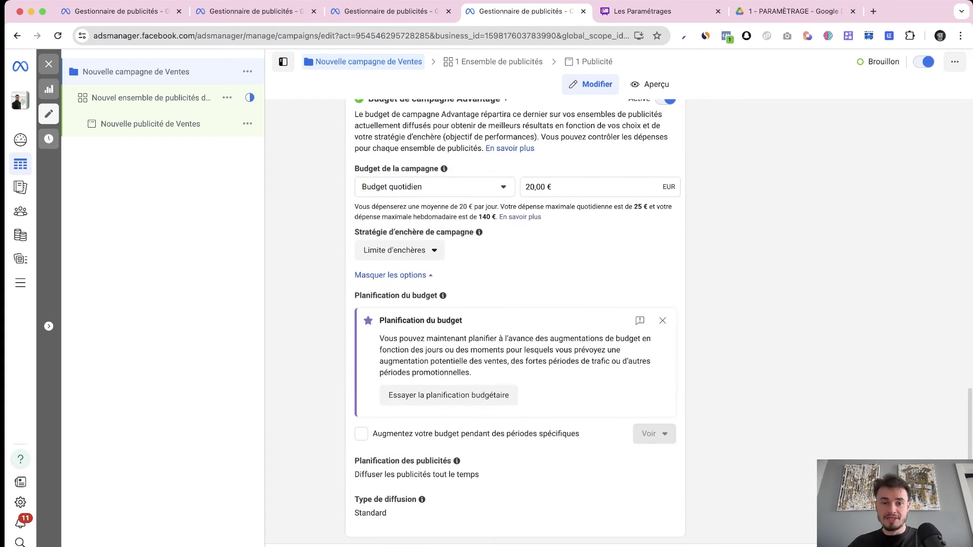
pyautogui.click(435, 186)
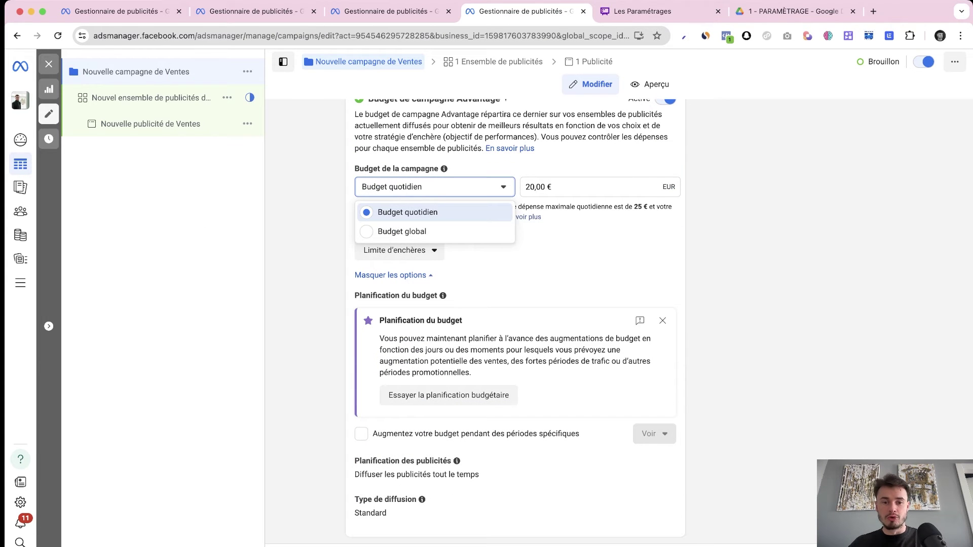
pyautogui.click(402, 231)
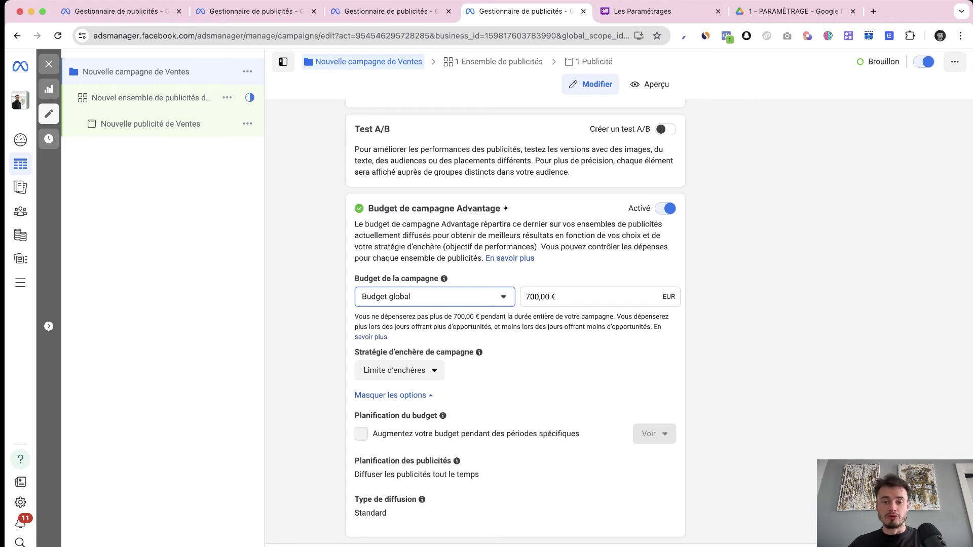
# Set the campaign's global budget to 10 000 € and highlight the amount.
pyautogui.doubleClick(538, 297)
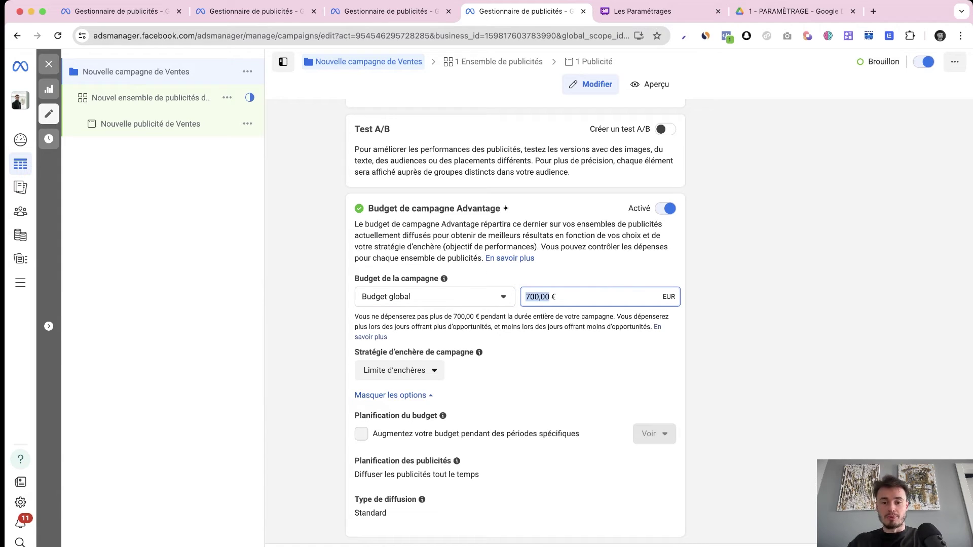
pyautogui.write('10000')
pyautogui.press('Tab')
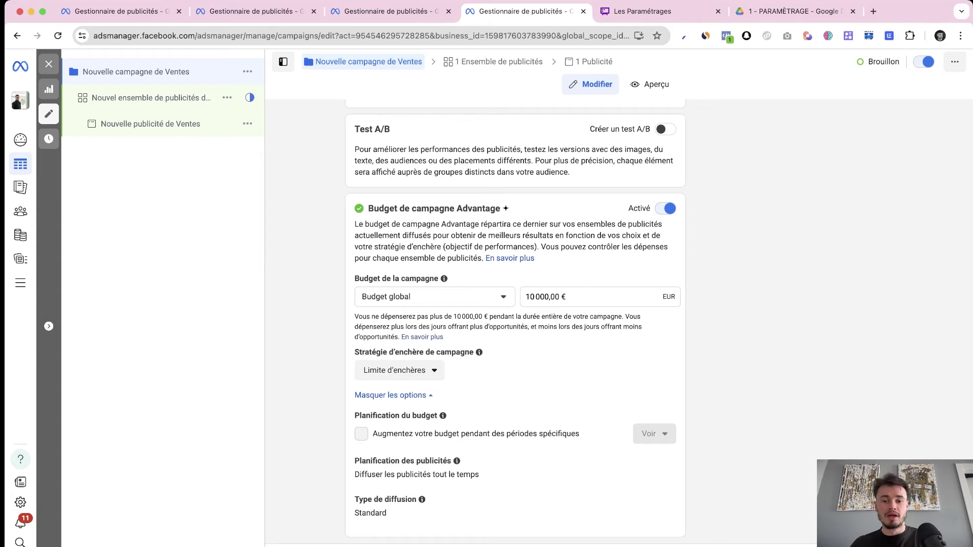
pyautogui.moveTo(525, 296); pyautogui.dragTo(566, 297)
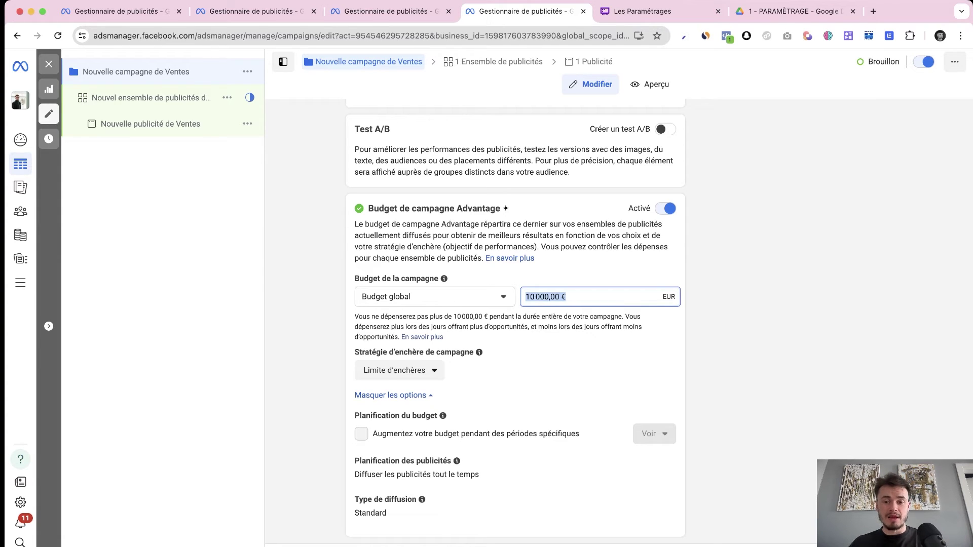
pyautogui.click(750, 299)
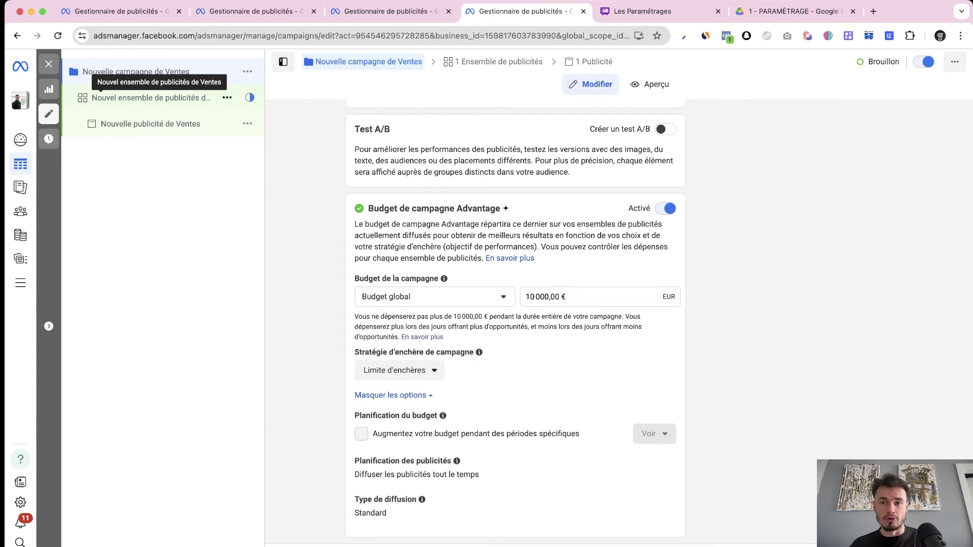
# Open the campaign's ad set and highlight the Date de début and Date de fin labels under Budget et calendrier.
pyautogui.click(136, 72)
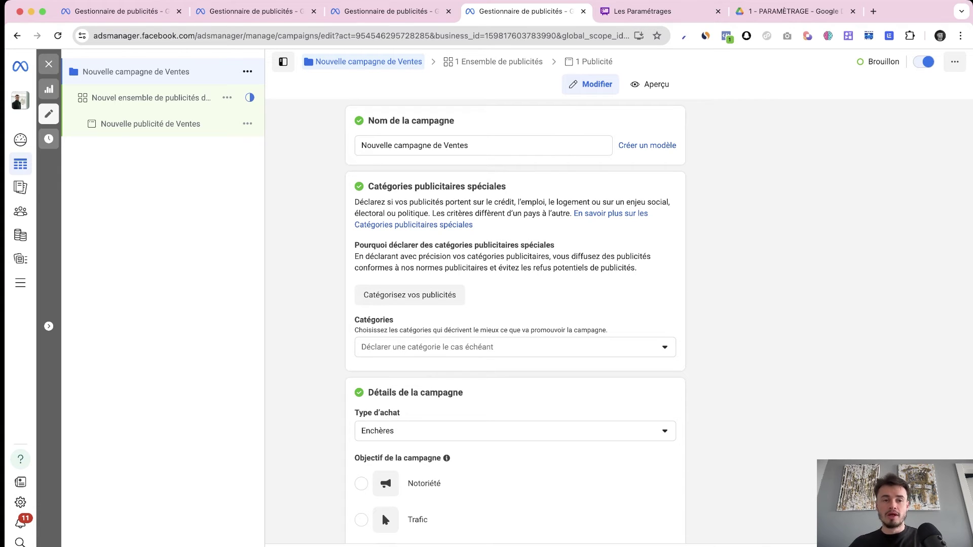
pyautogui.click(151, 98)
pyautogui.scroll(-2, 406, 238)
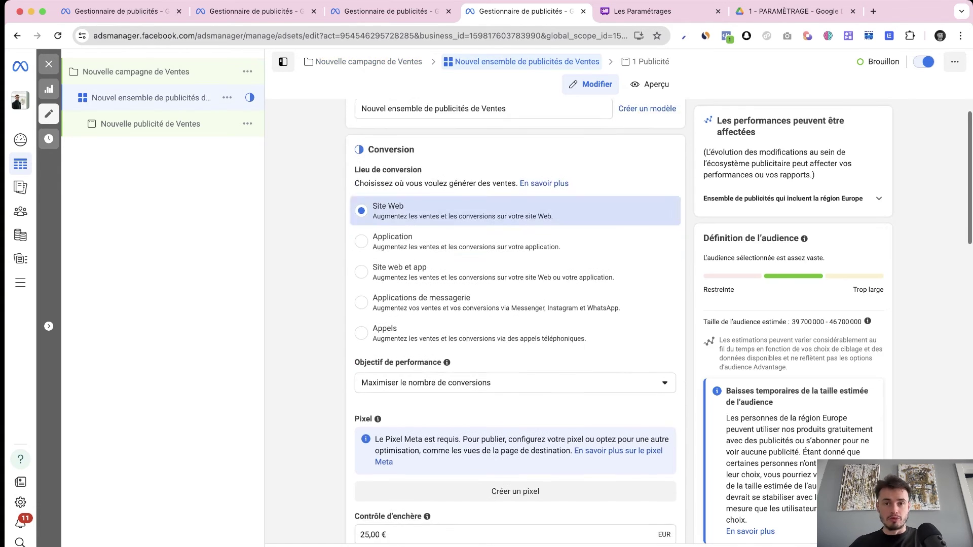
pyautogui.scroll(-2, 515, 322)
pyautogui.scroll(-4, 516, 321)
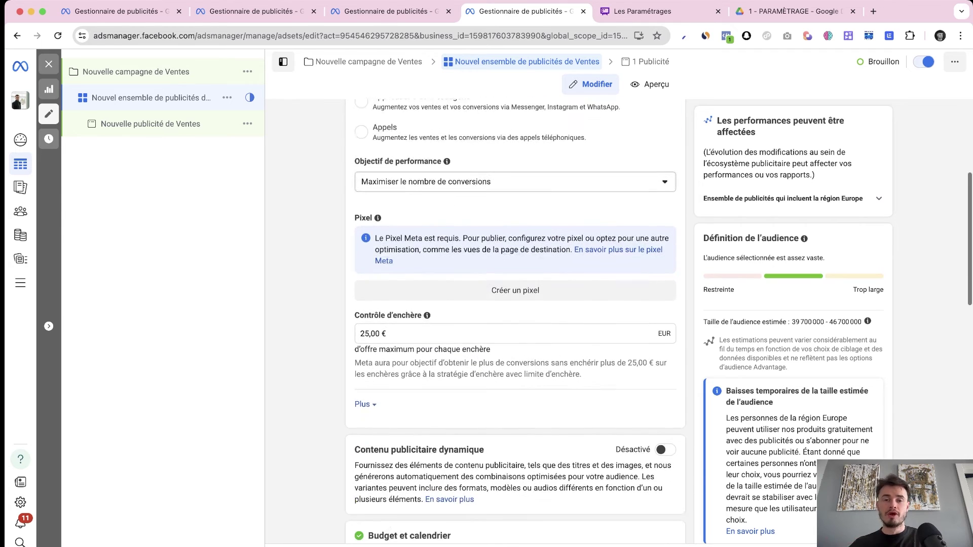
pyautogui.scroll(-2, 515, 322)
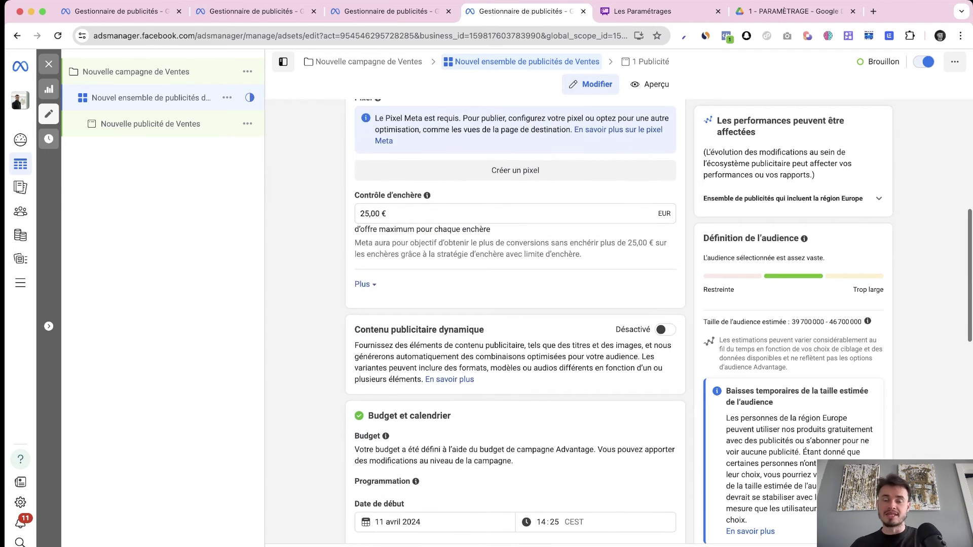
pyautogui.scroll(-1, 516, 322)
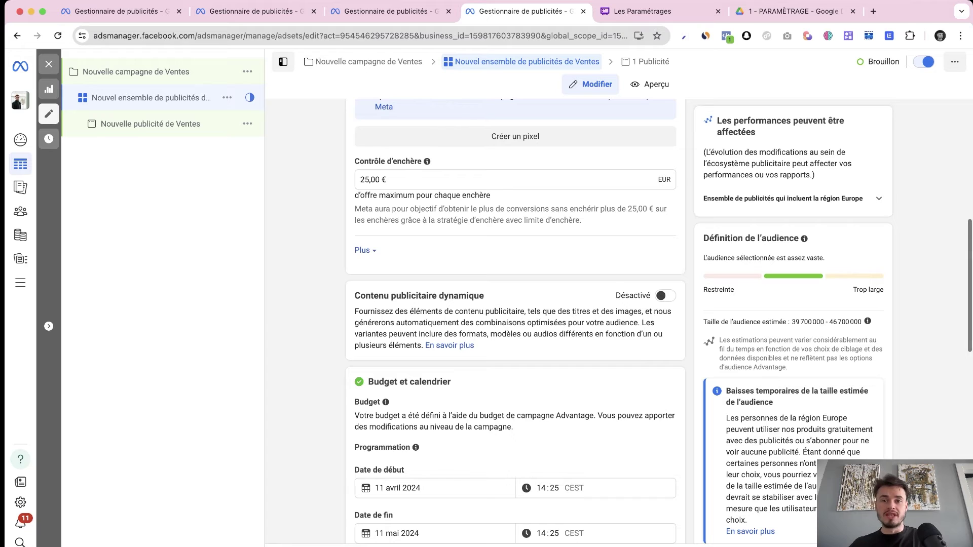
pyautogui.scroll(-3, 515, 322)
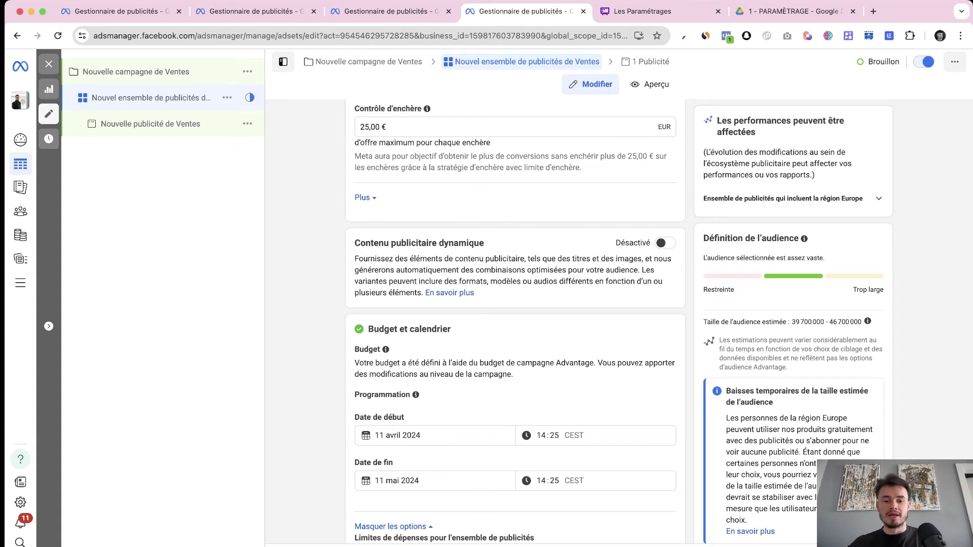
pyautogui.scroll(-5, 516, 322)
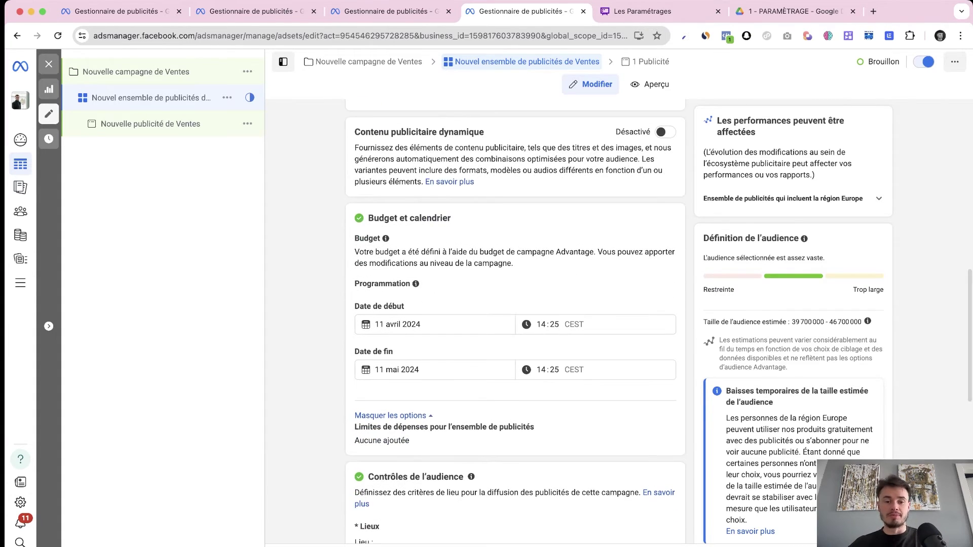
pyautogui.tripleClick(379, 306)
pyautogui.click(379, 306)
pyautogui.moveTo(355, 351); pyautogui.dragTo(394, 352)
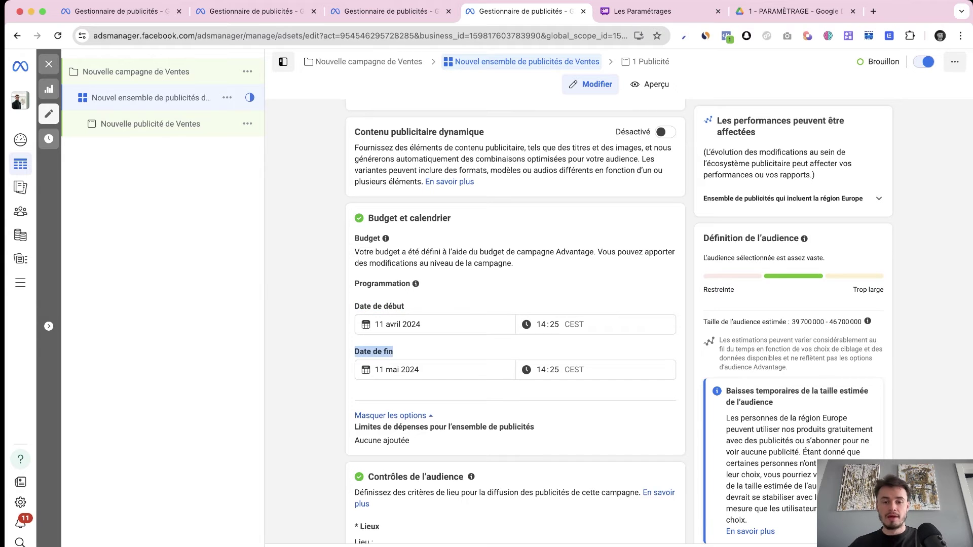
pyautogui.click(394, 351)
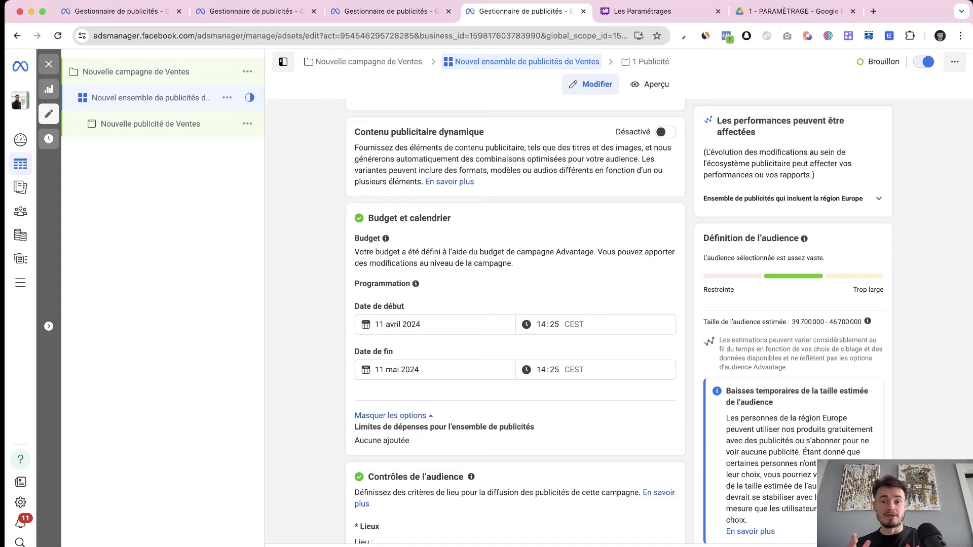
# Switch to the Whimsical board and select the note on Changer l'attribution about using clic à 7 jour(s) only.
pyautogui.hotkey('ctrl', 'Tab')
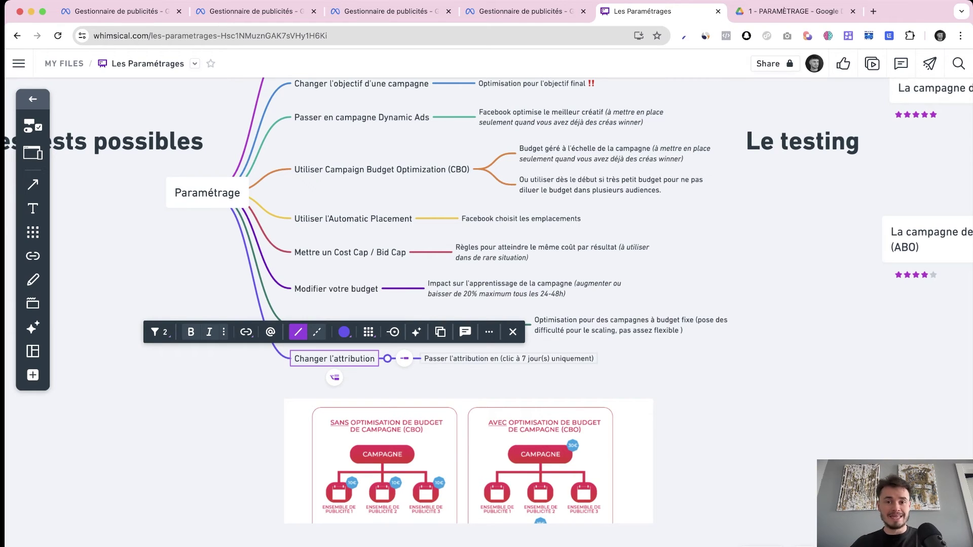
pyautogui.click(508, 359)
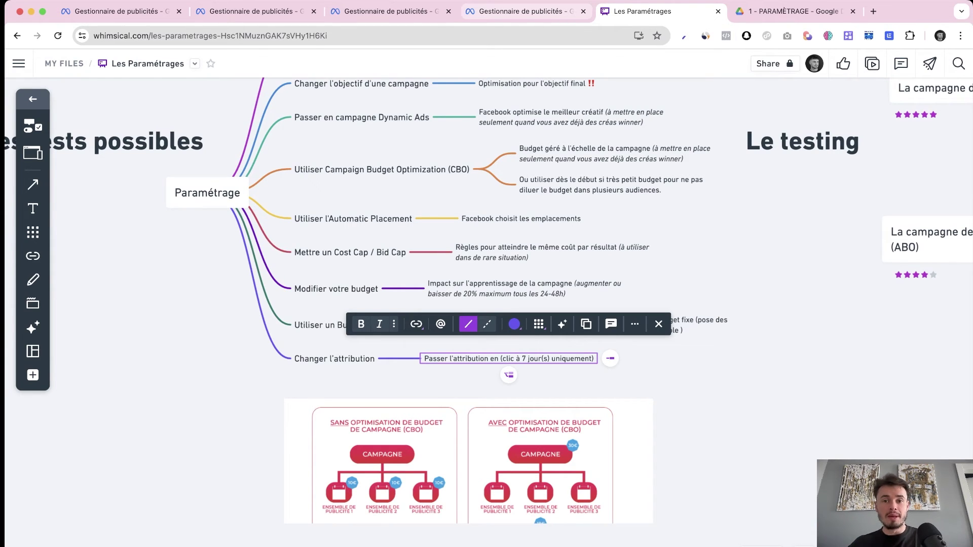
# Return to the ad set in Ads Manager and expand the additional conversion options containing the Paramètre d'attribution.
pyautogui.click(526, 11)
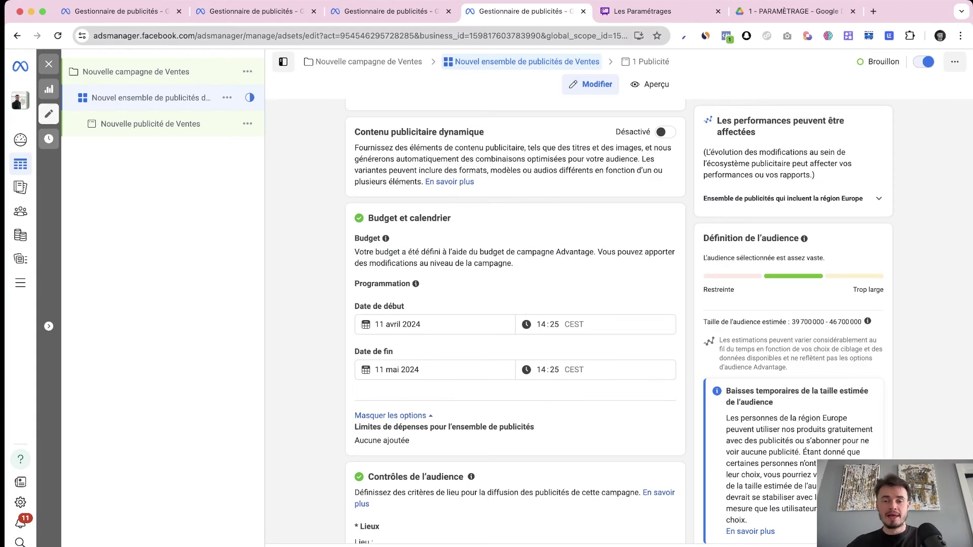
pyautogui.scroll(3, 515, 324)
pyautogui.scroll(-1, 515, 325)
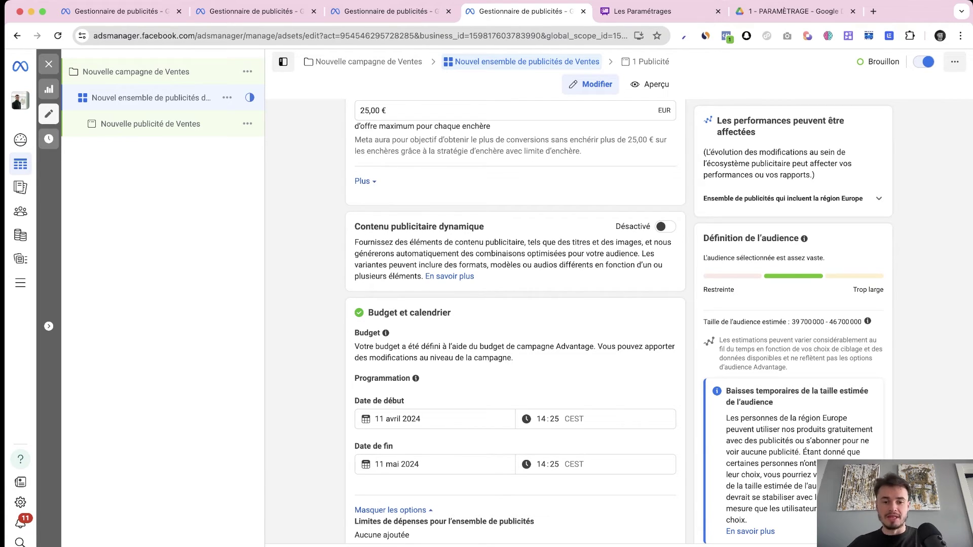
pyautogui.scroll(-4, 515, 325)
pyautogui.scroll(9, 516, 324)
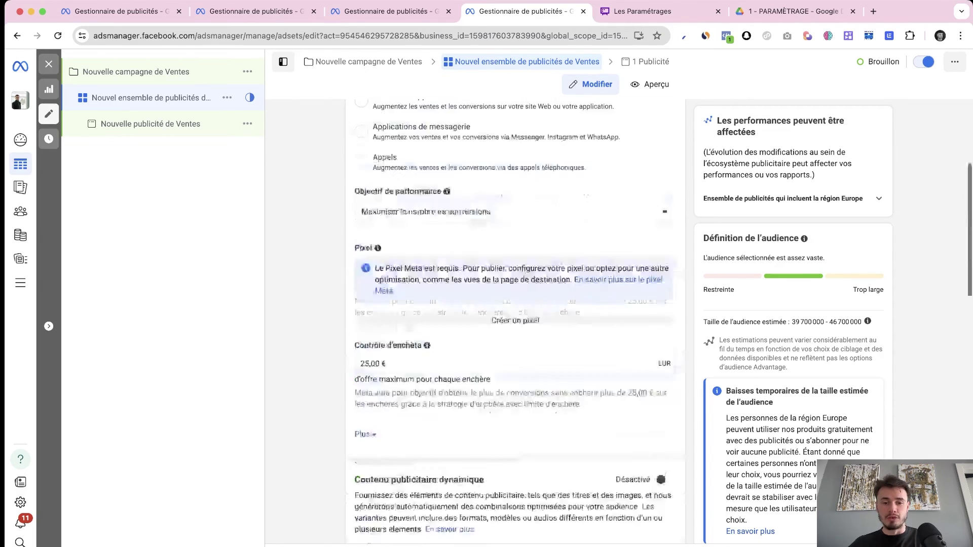
pyautogui.scroll(-5, 515, 324)
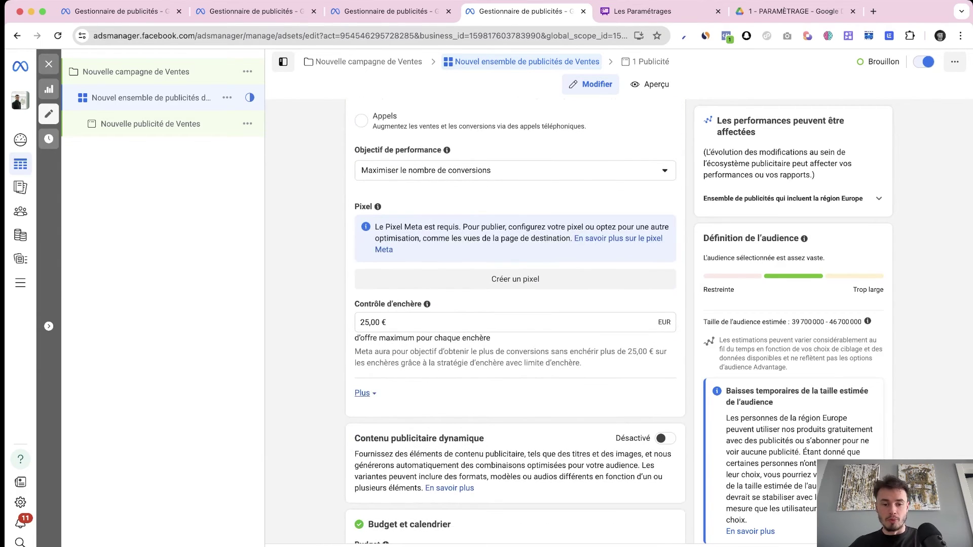
pyautogui.click(363, 393)
pyautogui.scroll(-1, 362, 393)
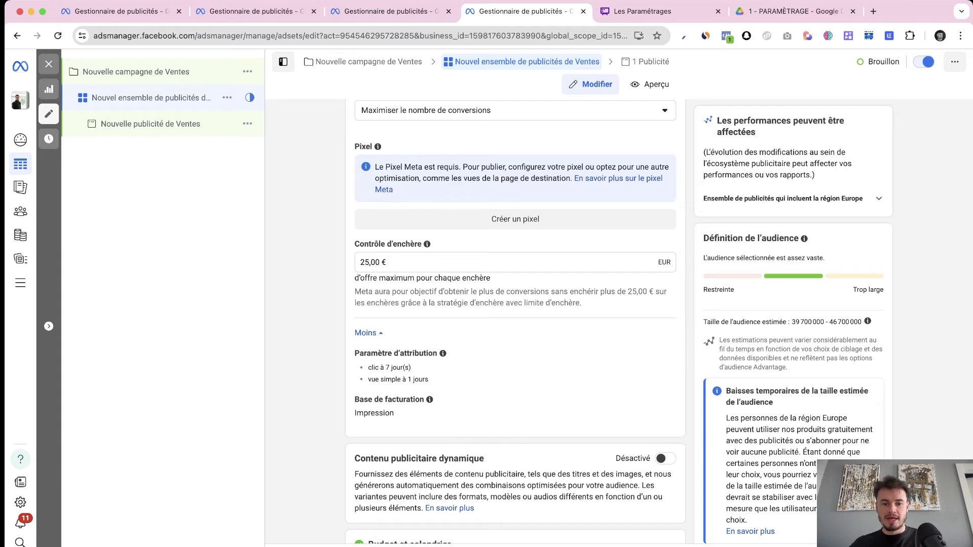
# Edit the ad set's Paramètre d'attribution and set Vues simples to Aucune.
pyautogui.scroll(-1, 648, 332)
pyautogui.click(649, 333)
pyautogui.scroll(-1, 649, 332)
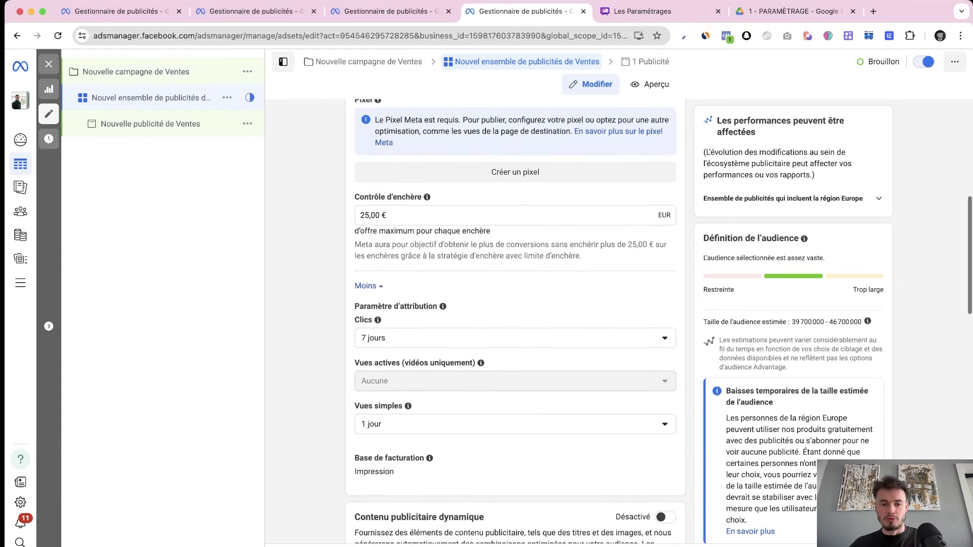
pyautogui.scroll(-1, 515, 324)
pyautogui.click(558, 408)
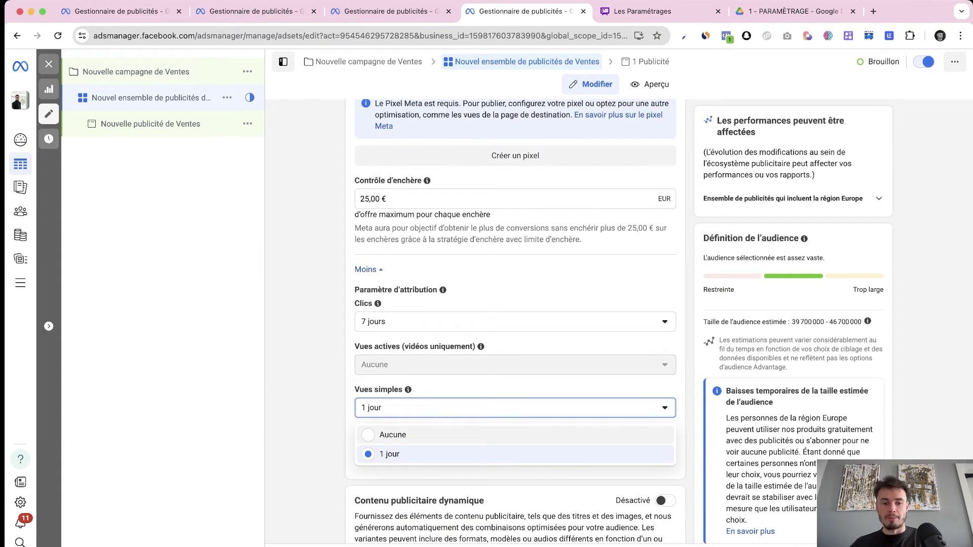
pyautogui.click(392, 435)
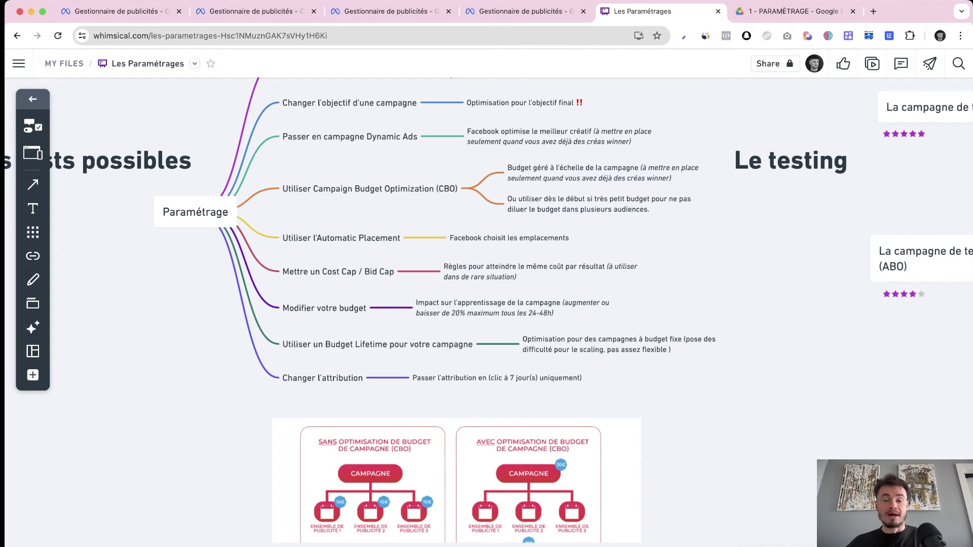
# On the Whimsical board, select the note on Changer l'attribution about clic à 7 jour(s), then deselect it.
pyautogui.hscroll(5, 375, 381)
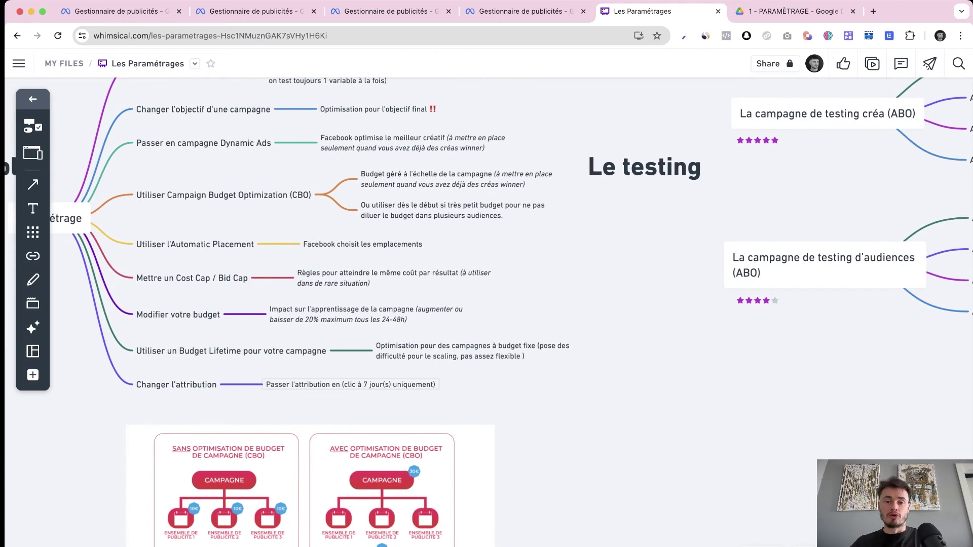
pyautogui.click(375, 384)
pyautogui.click(477, 406)
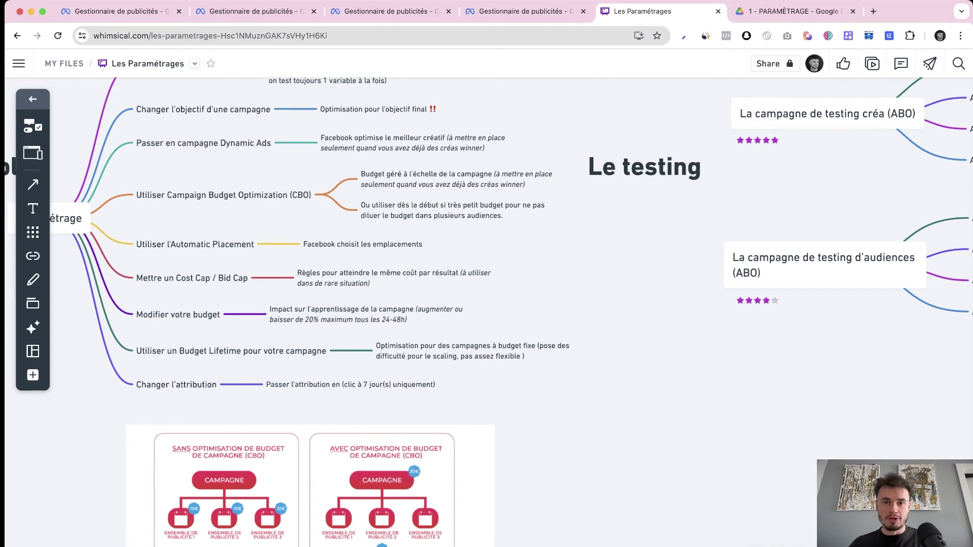
# Switch to the Ads Manager ad set table and compare the attribution settings vue à 1 jour(s), clic à 1 jour(s) and clic à 7 jour(s).
pyautogui.click(527, 11)
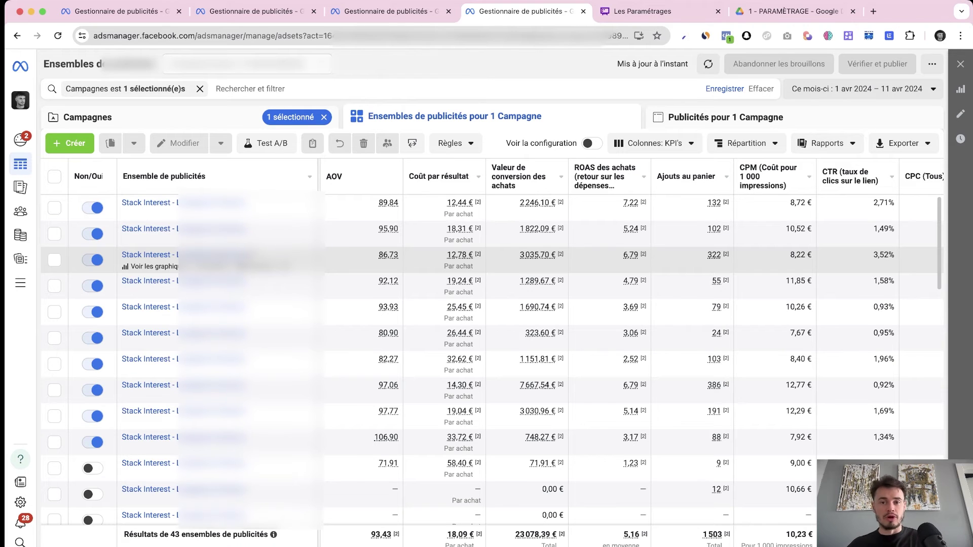
pyautogui.hscroll(3, 631, 353)
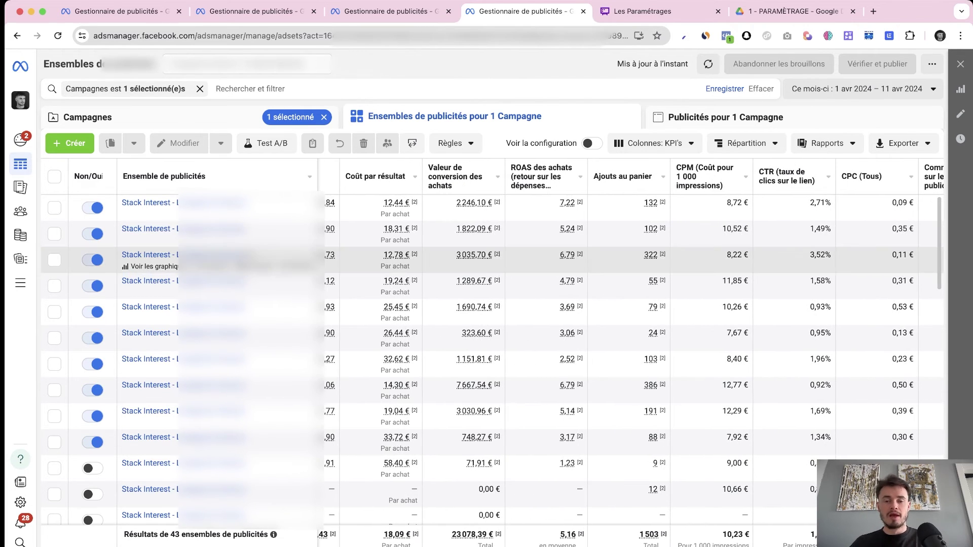
pyautogui.hscroll(-2, 631, 353)
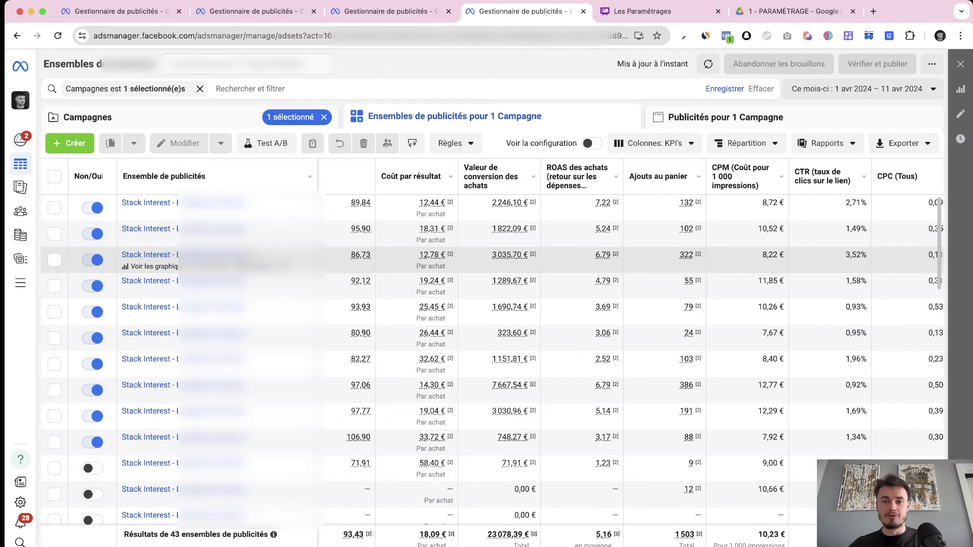
pyautogui.hscroll(-2, 631, 259)
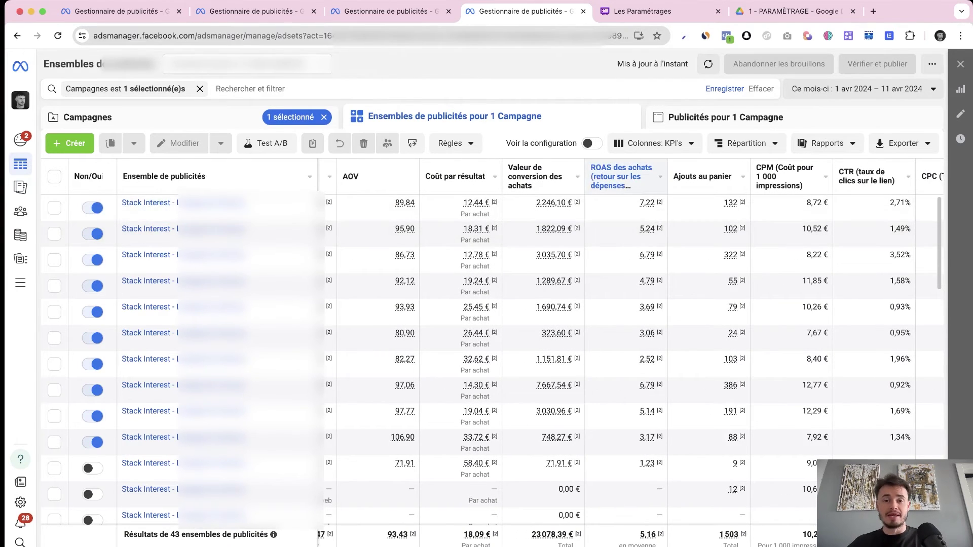
pyautogui.click(653, 143)
pyautogui.click(583, 470)
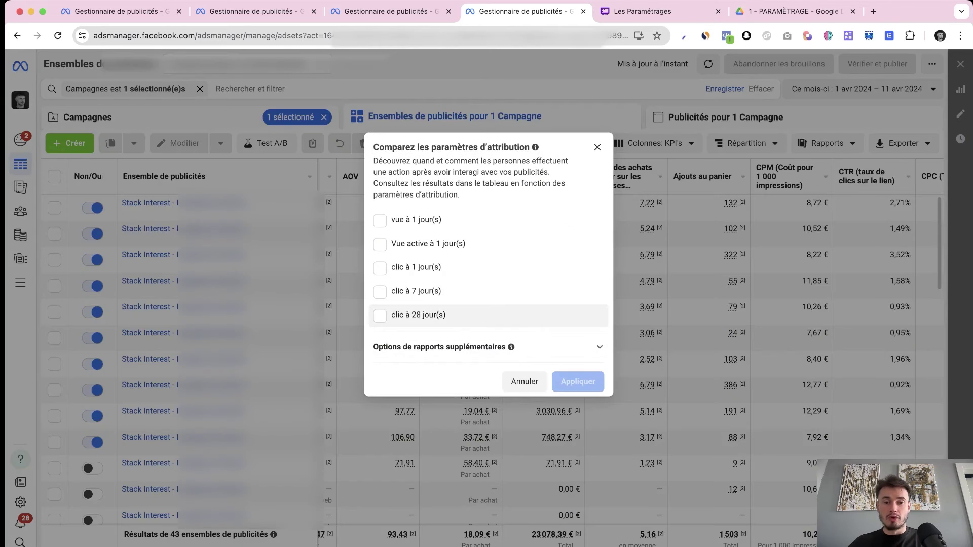
pyautogui.click(380, 221)
pyautogui.click(380, 264)
pyautogui.click(380, 288)
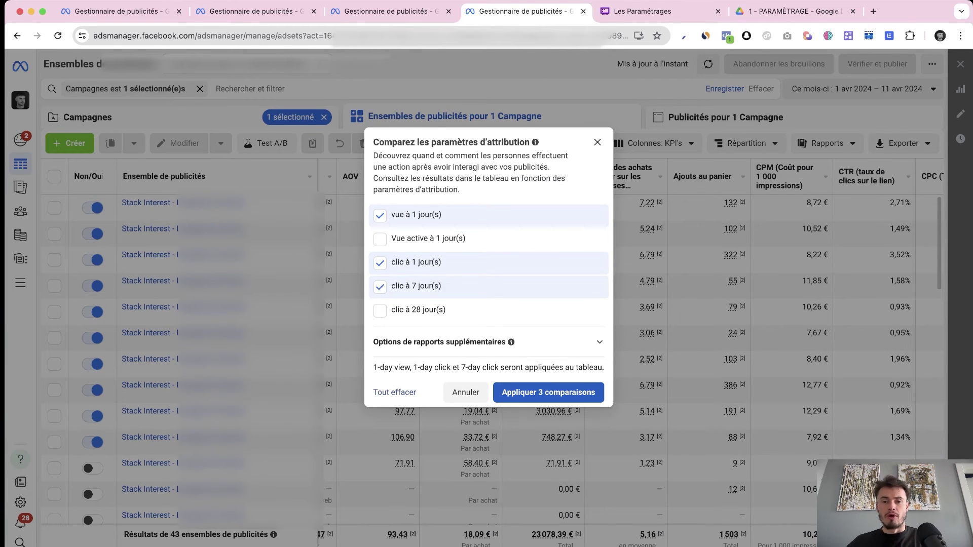
pyautogui.click(548, 392)
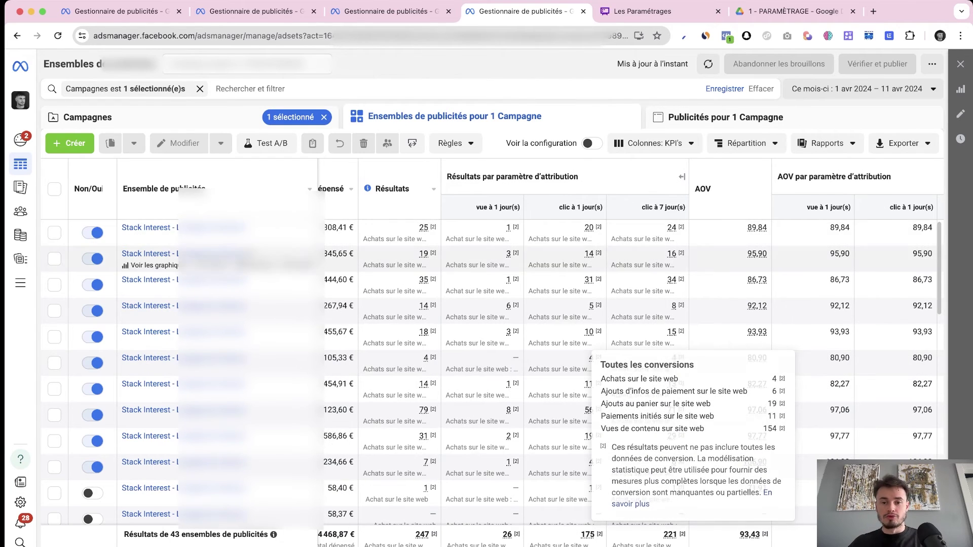
pyautogui.hscroll(2, 507, 329)
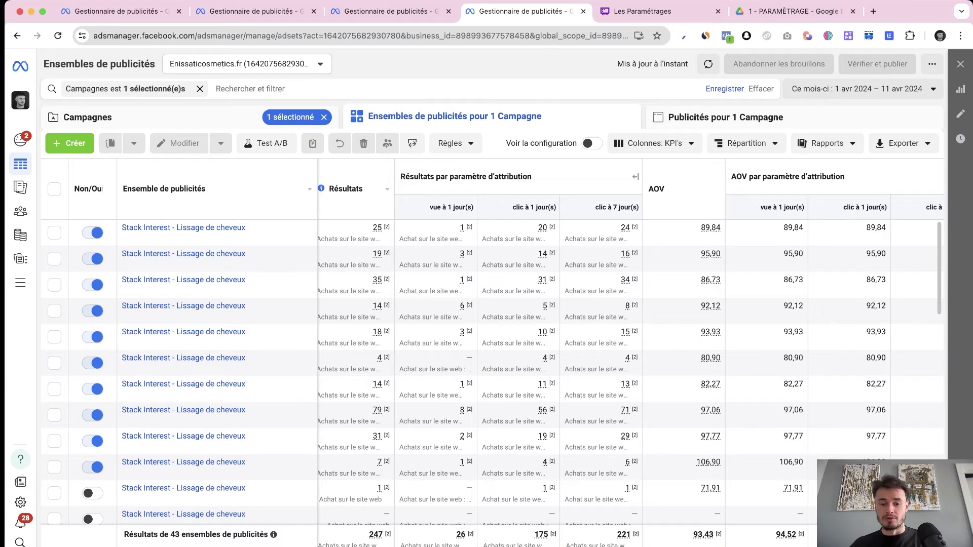
pyautogui.moveTo(459, 535)
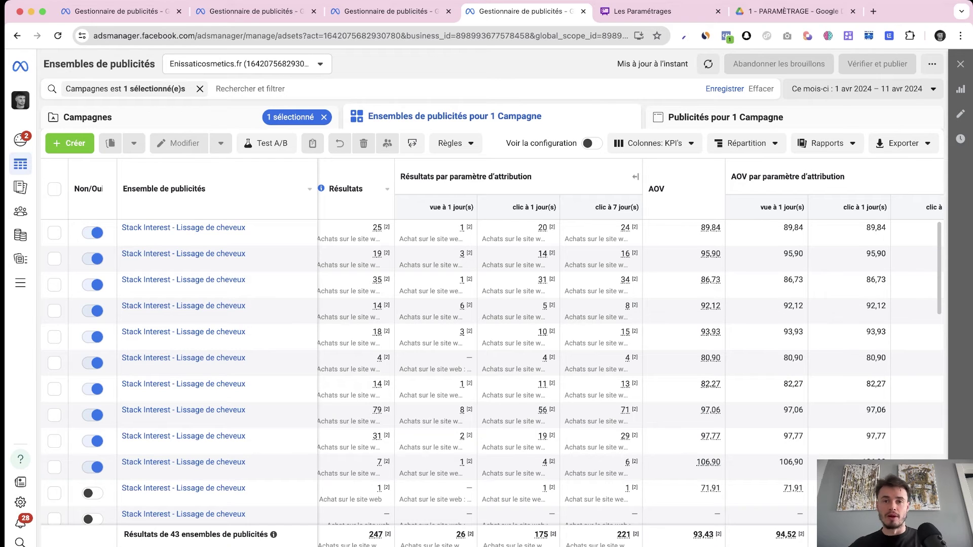
# Switch to the Whimsical board and examine the Le testing section with its creative and audience testing campaigns.
pyautogui.hotkey('ctrl', 'Tab')
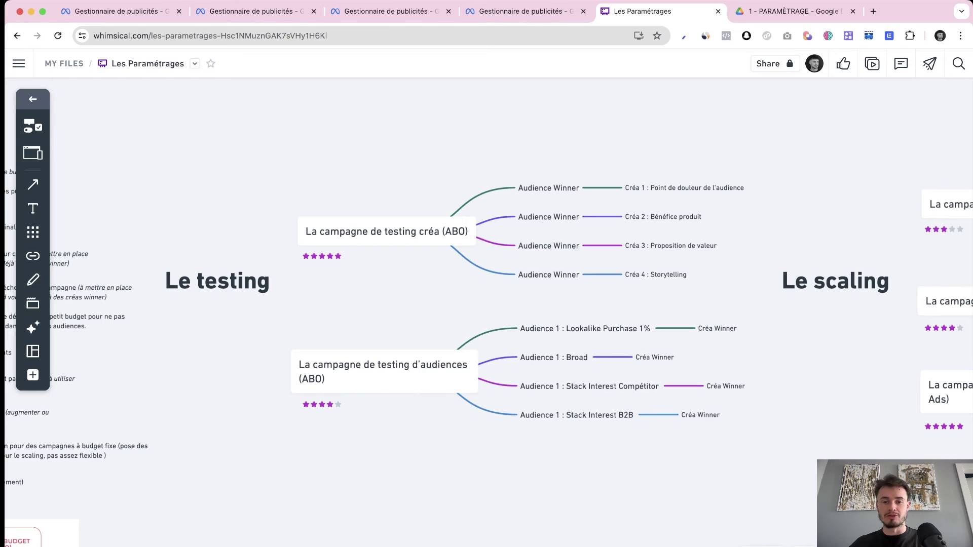
pyautogui.scroll(2, 529, 77)
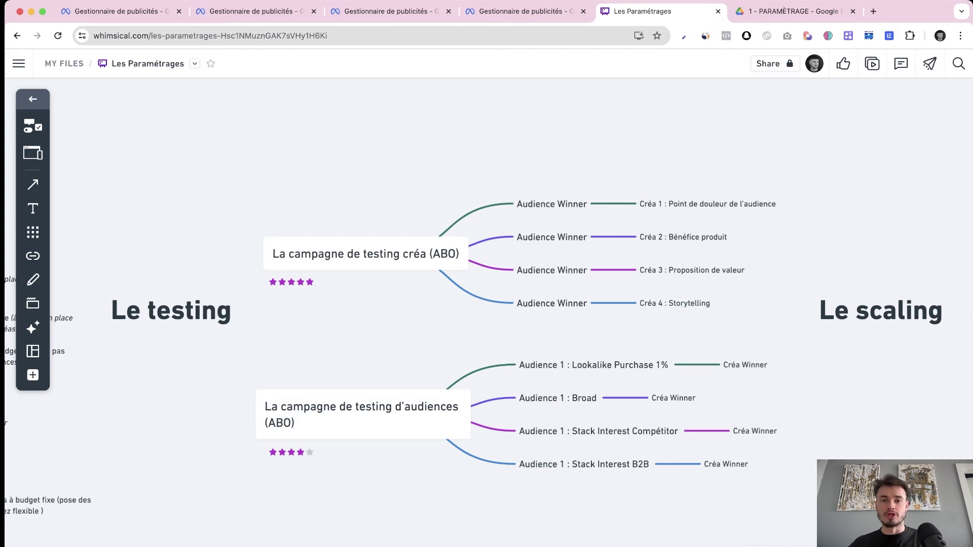
pyautogui.hotkey('ctrl', 'shift', 'Tab')
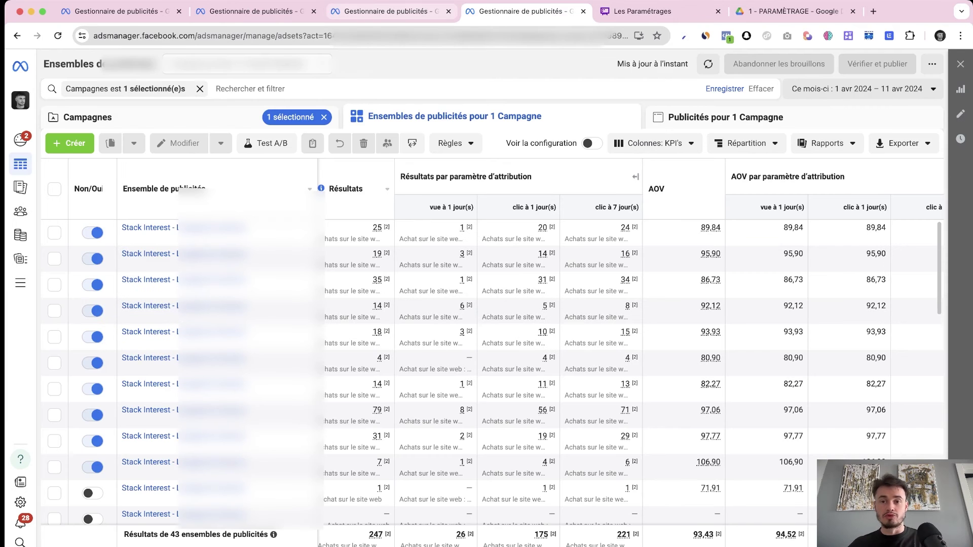
pyautogui.hotkey('ctrl', 'Tab')
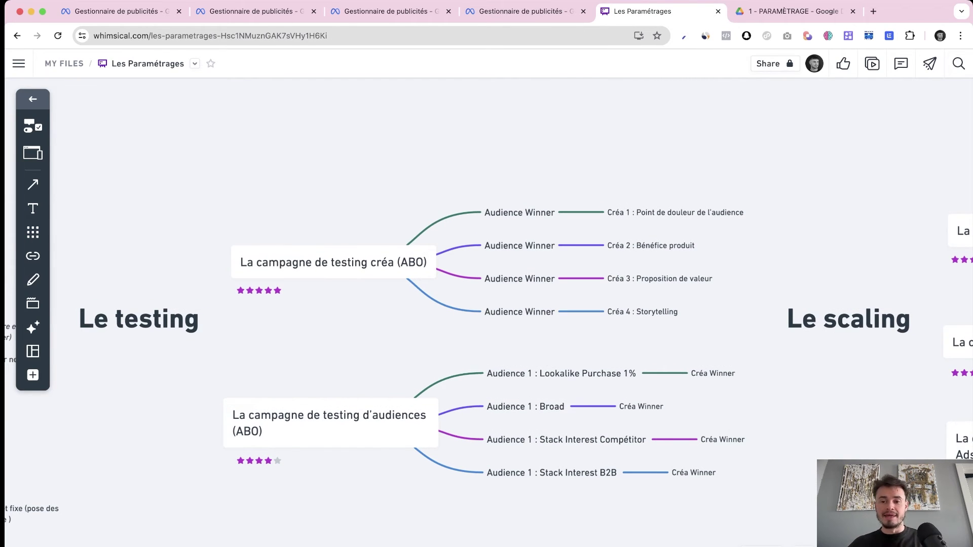
pyautogui.hscroll(6, 487, 312)
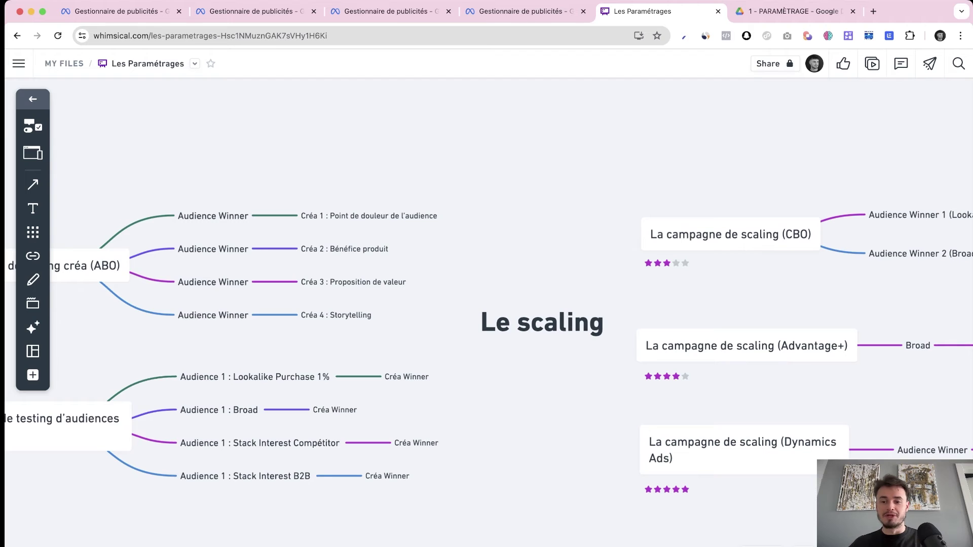
pyautogui.hscroll(-6, 487, 312)
pyautogui.hscroll(6, 487, 313)
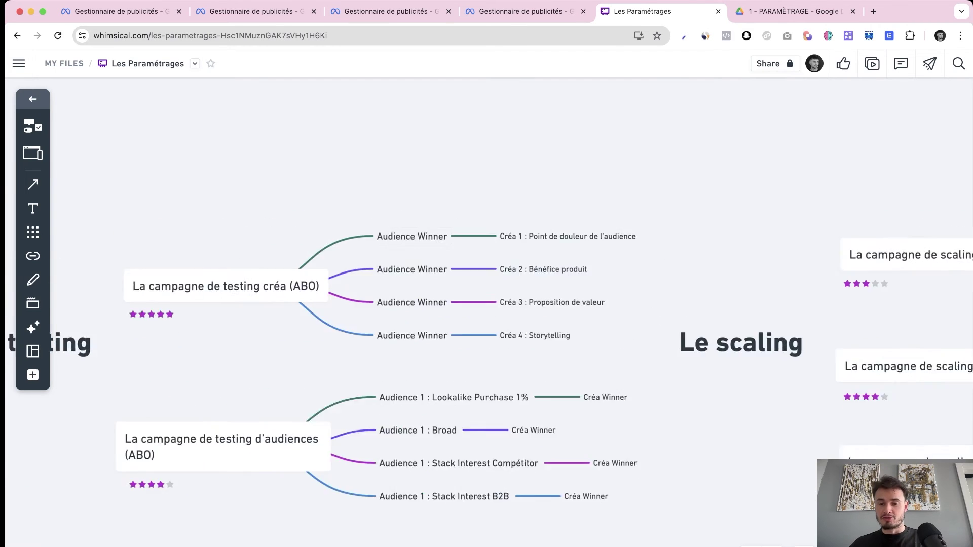
pyautogui.hscroll(-6, 486, 312)
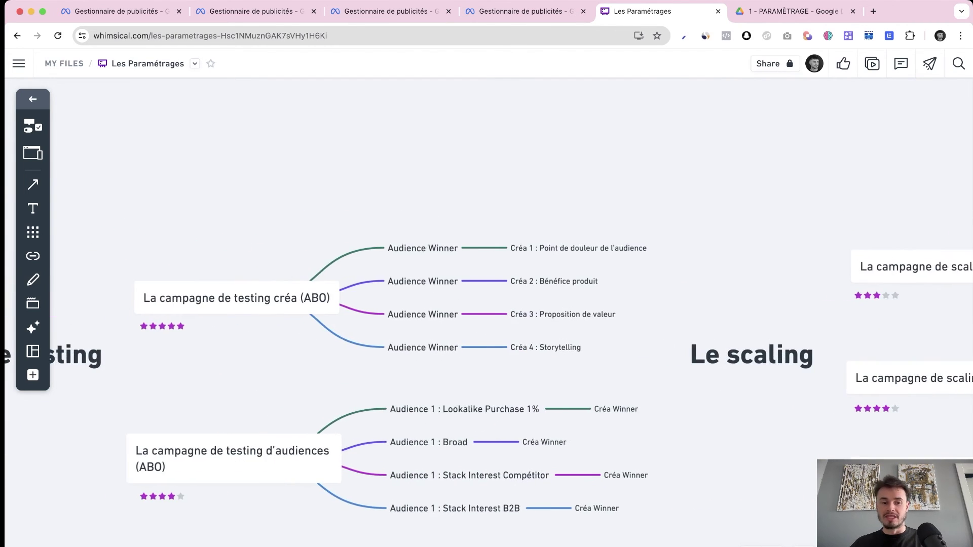
pyautogui.scroll(-2, 487, 312)
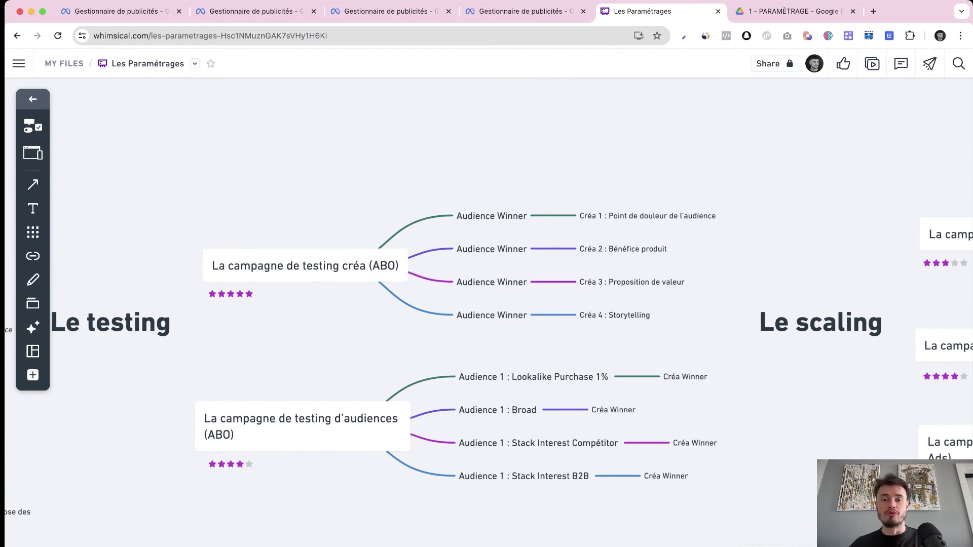
pyautogui.scroll(2, 284, 236)
pyautogui.hscroll(-2, 487, 312)
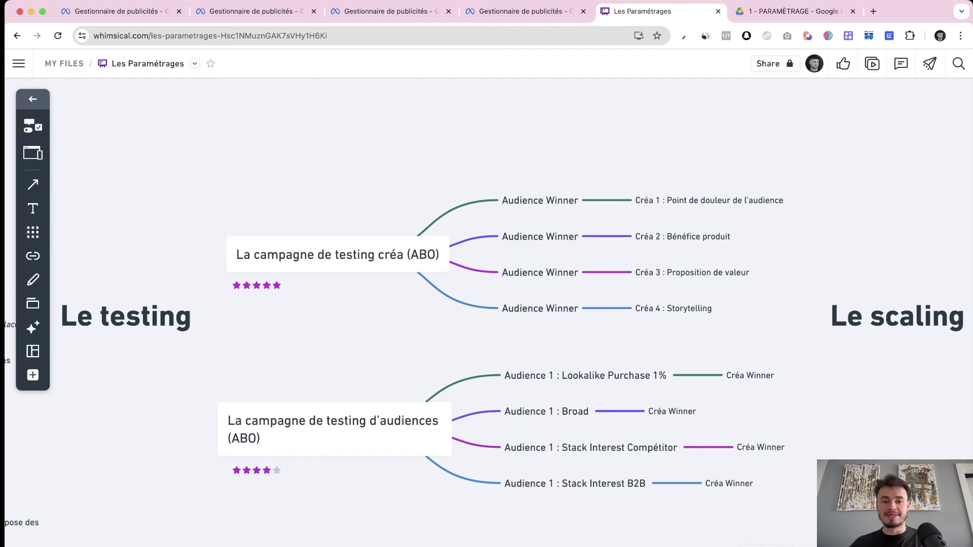
# Select the La campagne de testing créa (ABO) node in the Le testing section, then deselect it.
pyautogui.scroll(1, 348, 274)
pyautogui.click(348, 275)
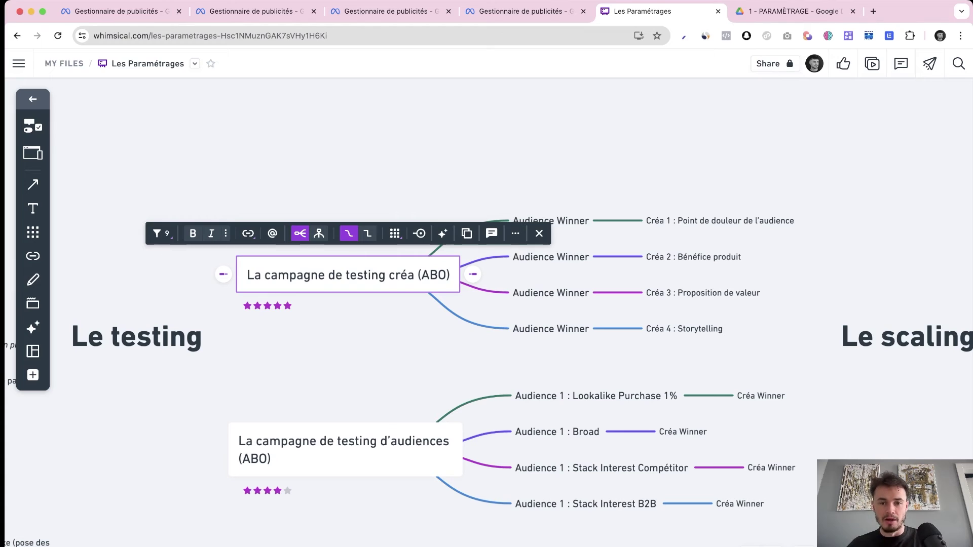
pyautogui.press('Escape')
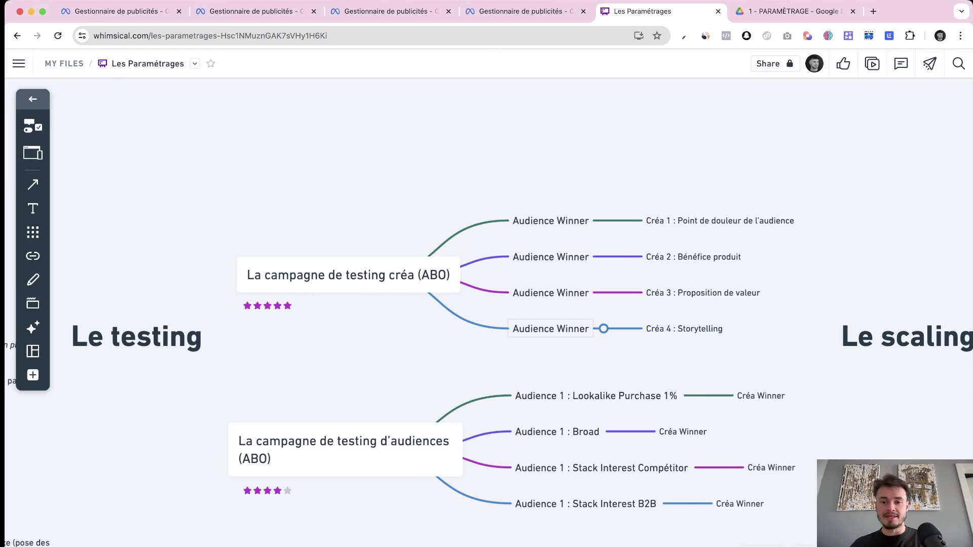
# Append "/ Notes Iphone" to the Créa 1 : Point de douleur de l'audience node.
pyautogui.hscroll(2, 487, 355)
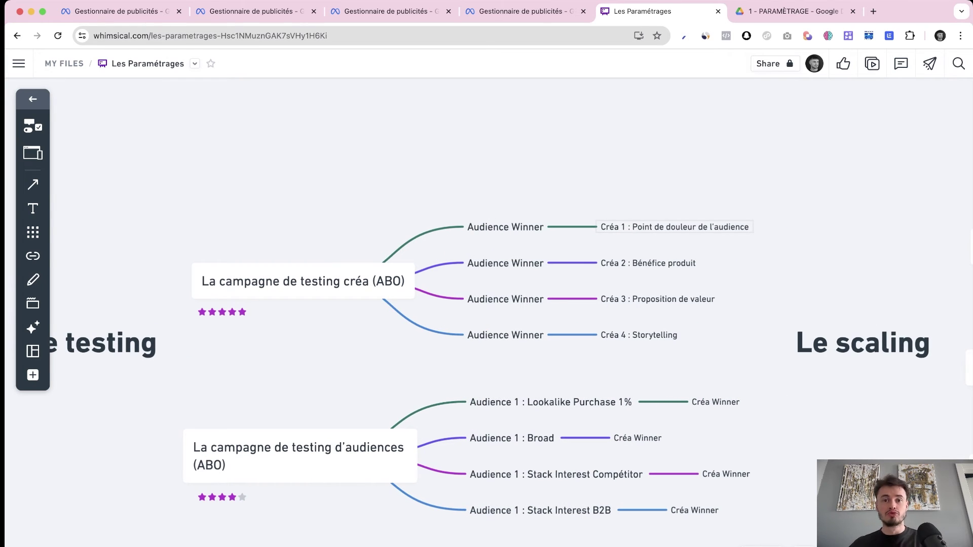
pyautogui.click(674, 226)
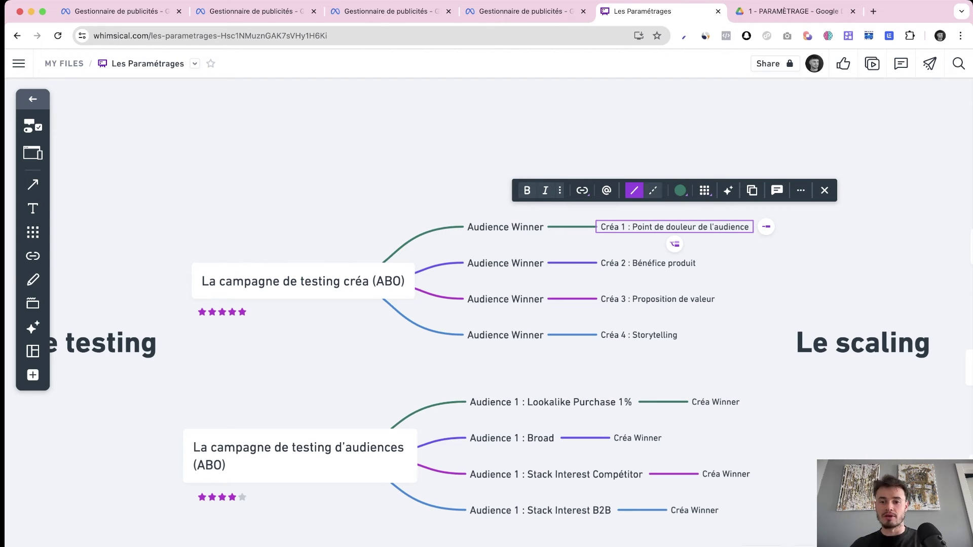
pyautogui.click(628, 227)
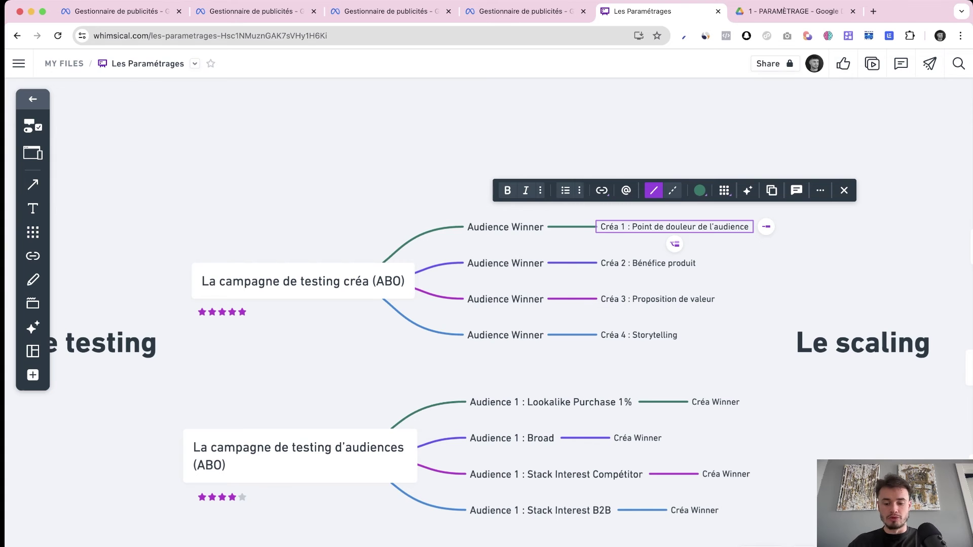
pyautogui.write('/ T')
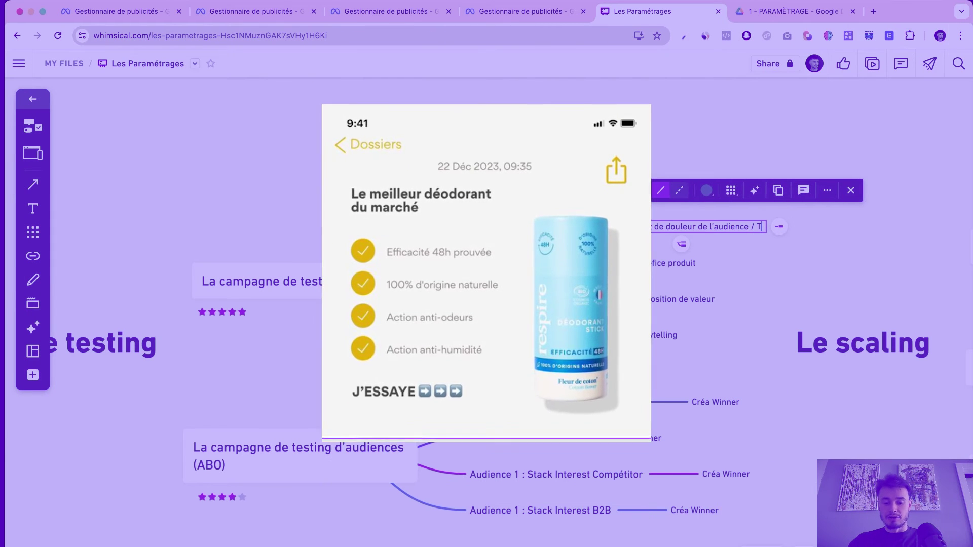
pyautogui.write('otes Ip')
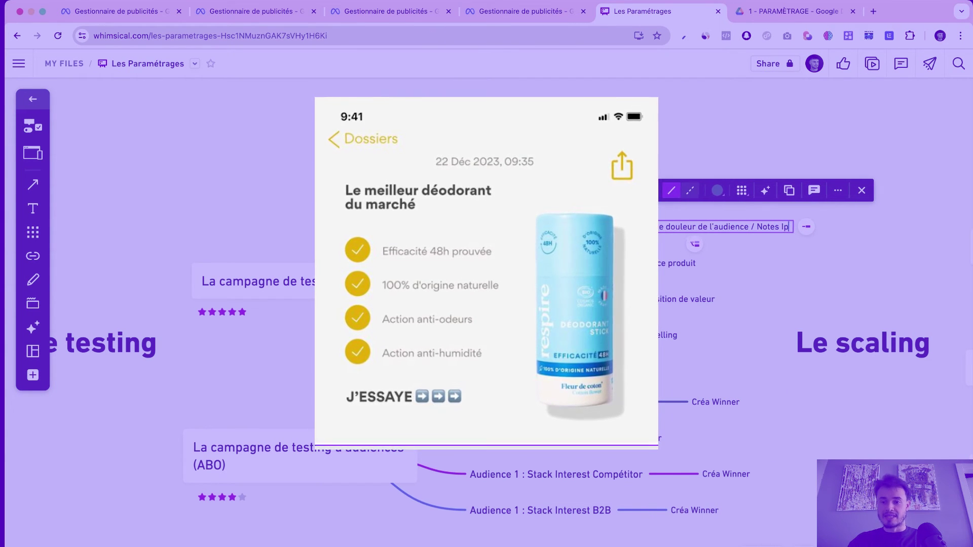
pyautogui.write('hone')
pyautogui.press('Escape')
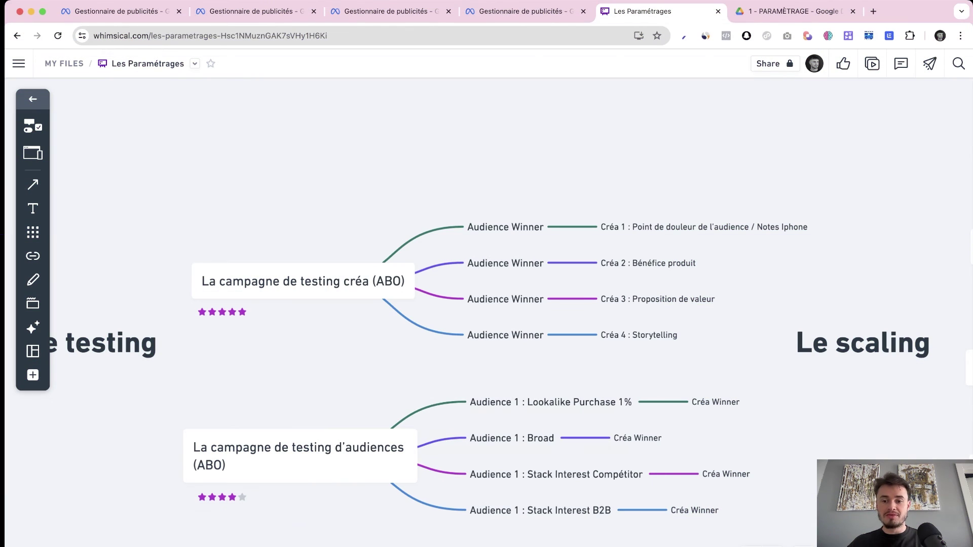
# Append "+ US vs THEM" to the Créa 2 : Bénéfice produit node in the creative testing campaign.
pyautogui.click(648, 263)
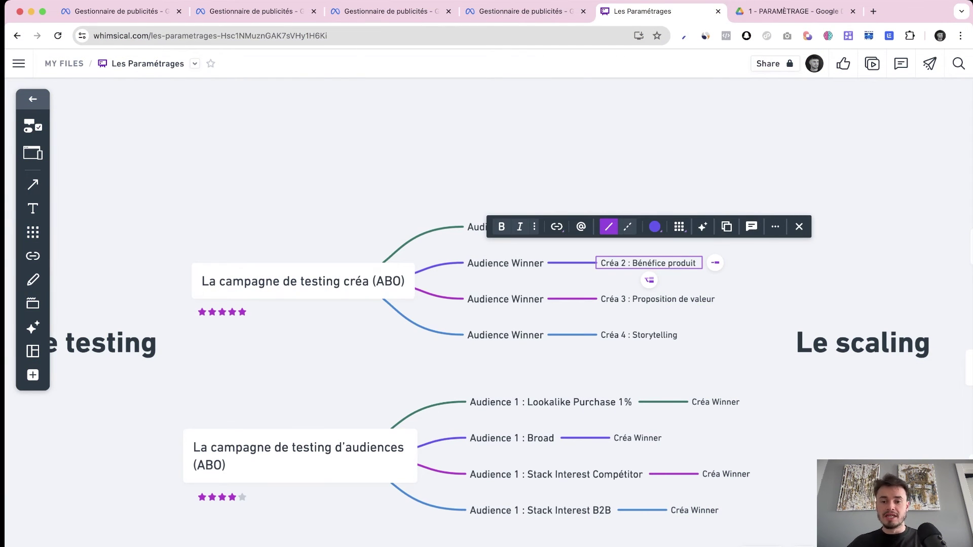
pyautogui.click(696, 263)
pyautogui.write('/')
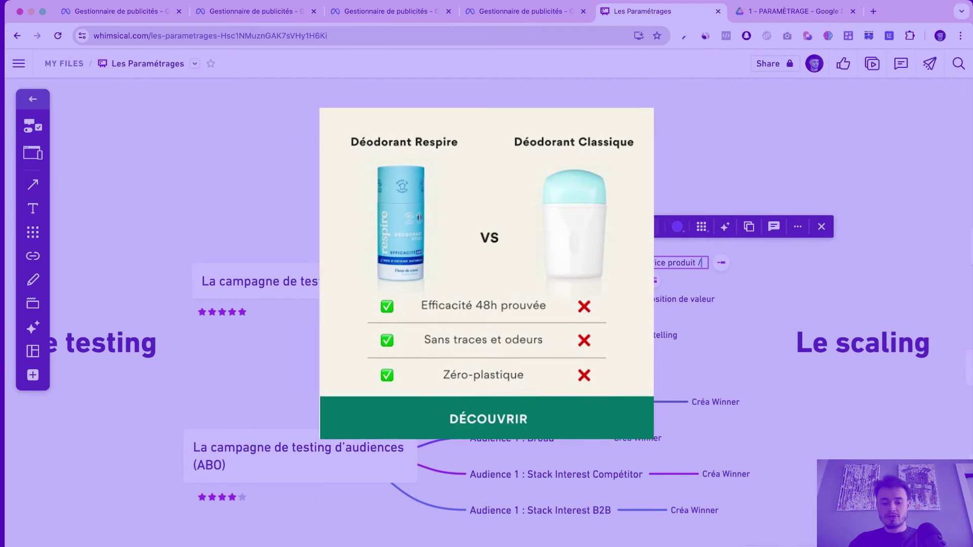
pyautogui.write(' US vs TH')
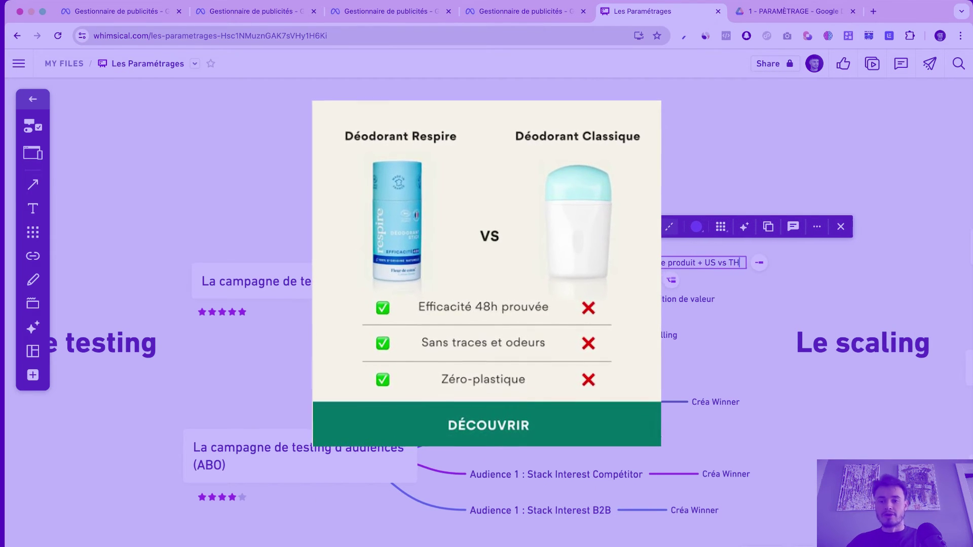
pyautogui.write('EM')
pyautogui.press('Escape')
pyautogui.scroll(-2, 487, 313)
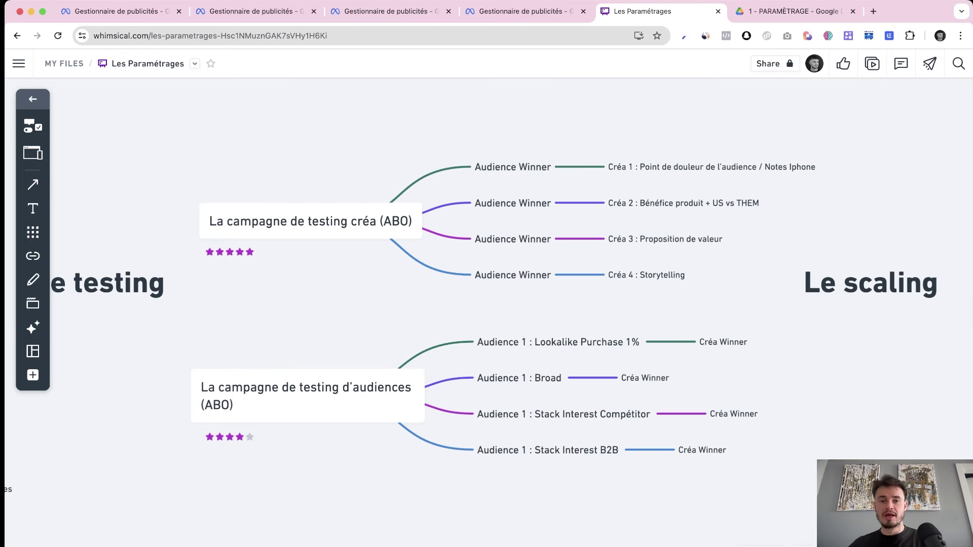
# Append "+ Social proof" to the Créa 3 : Proposition de valeur node in the creative testing campaign.
pyautogui.click(816, 166)
pyautogui.press('Escape')
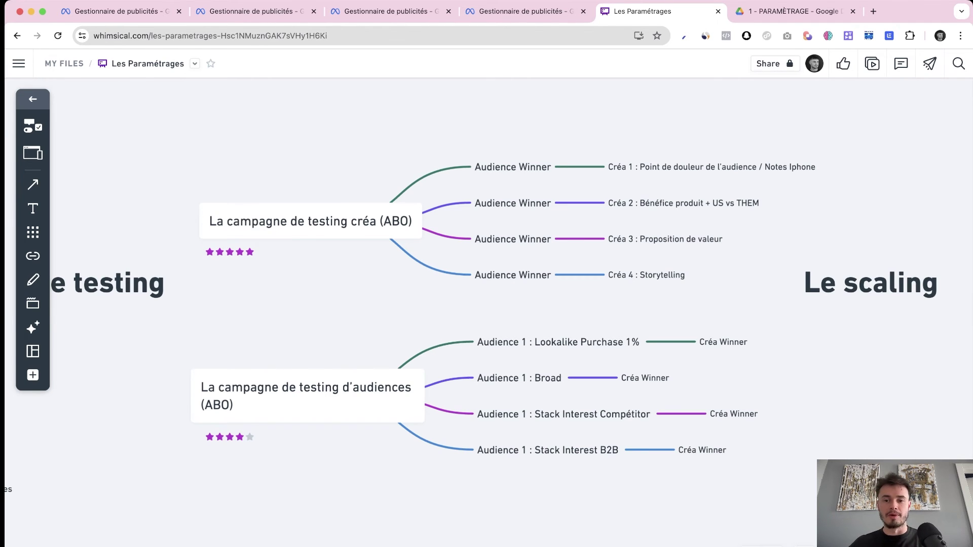
pyautogui.scroll(2, 622, 197)
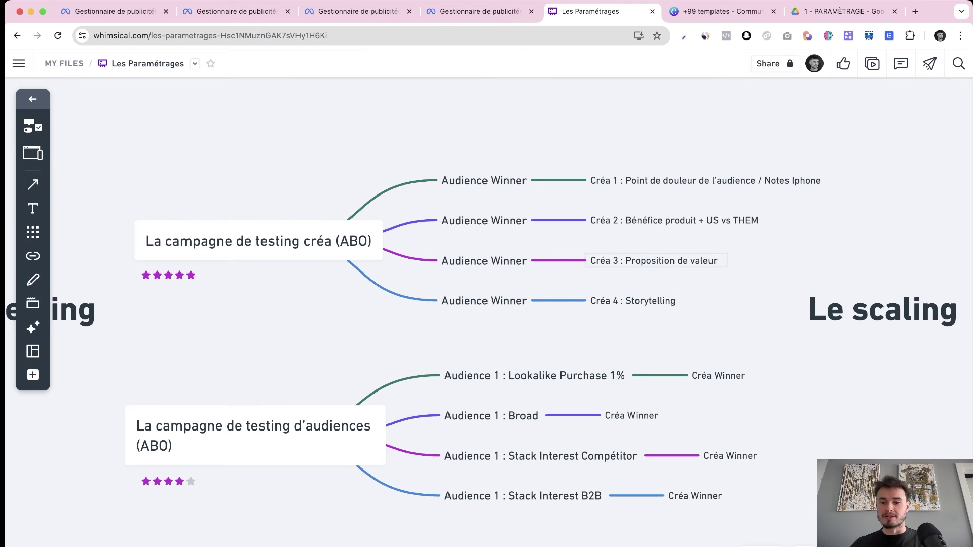
pyautogui.click(720, 261)
pyautogui.click(720, 260)
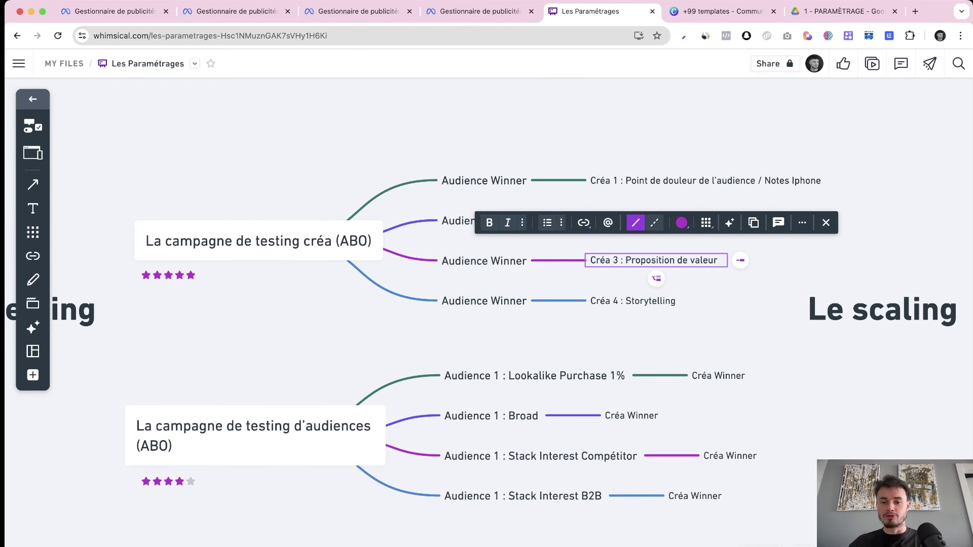
pyautogui.write('+ Socil')
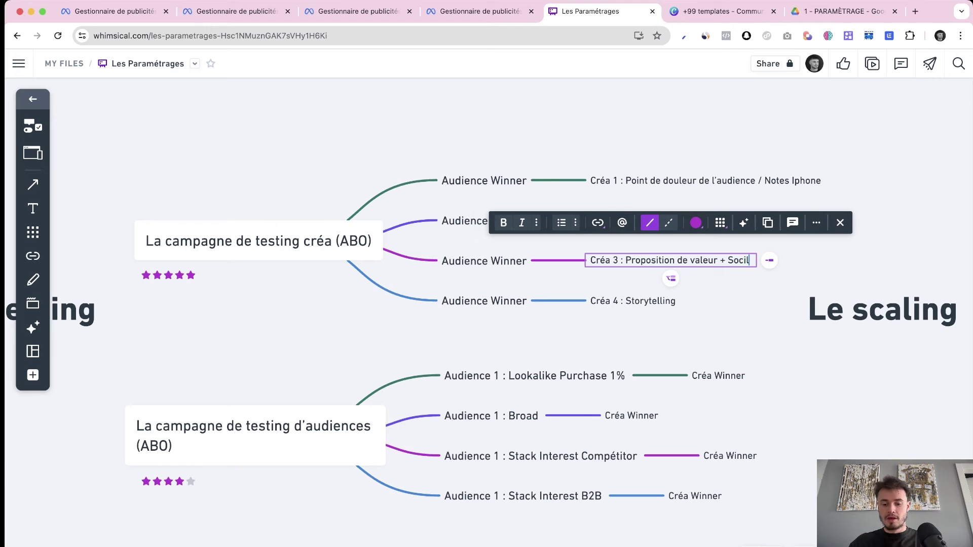
pyautogui.press('BackSpace')
pyautogui.write('al proof')
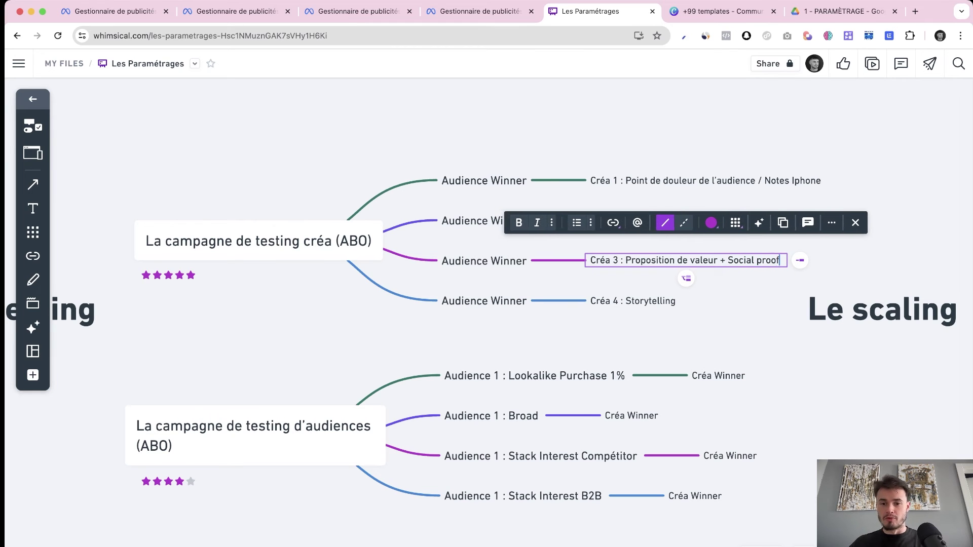
# Switch to Canva to view the product and social proof ad templates, and return to the Le testing section of the Whimsical board.
pyautogui.click(726, 11)
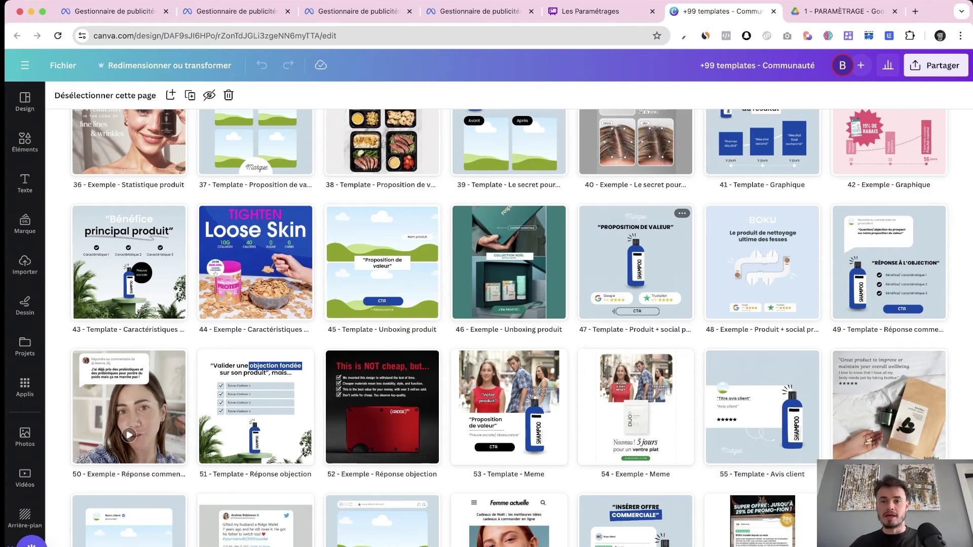
pyautogui.click(591, 11)
pyautogui.click(480, 338)
pyautogui.scroll(-3, 480, 339)
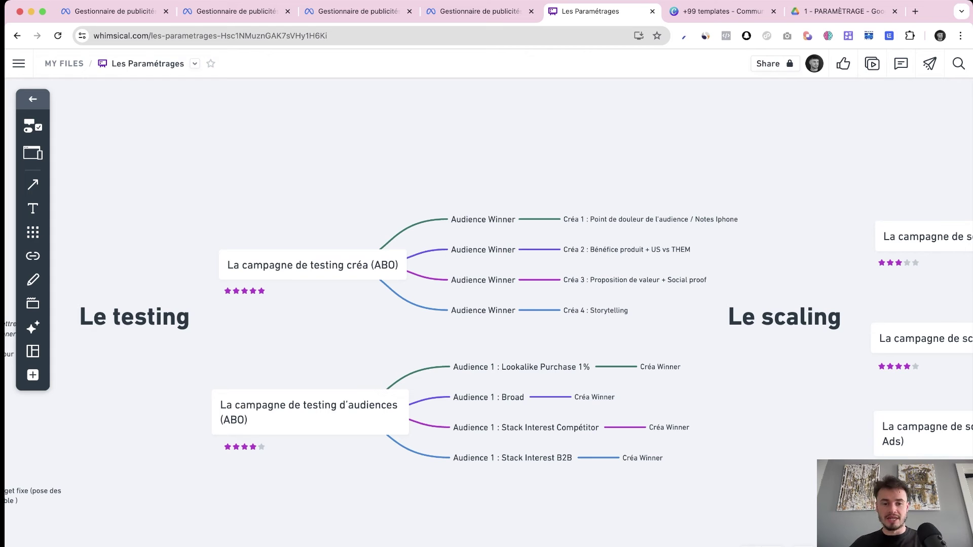
# Examine the Audience Winner nodes of the creative testing campaign and compare them with the Le scaling campaigns.
pyautogui.moveTo(267, 145); pyautogui.dragTo(620, 344)
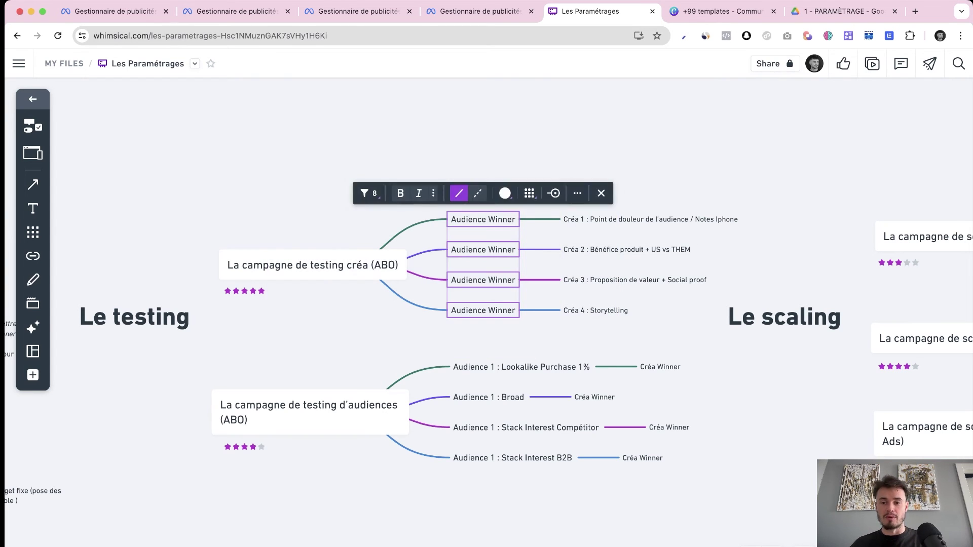
pyautogui.click(623, 345)
pyautogui.hscroll(3, 623, 344)
pyautogui.hscroll(5, 487, 325)
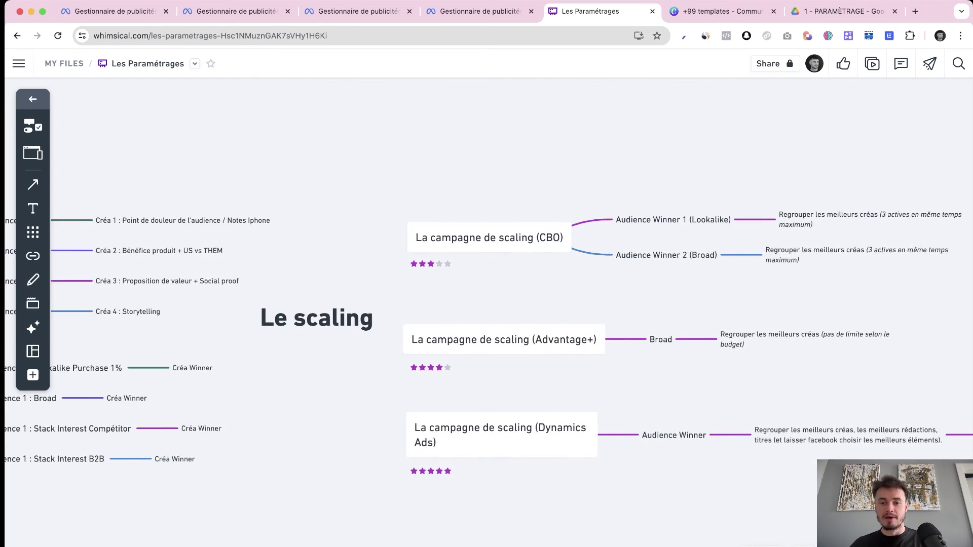
pyautogui.hscroll(-6, 487, 324)
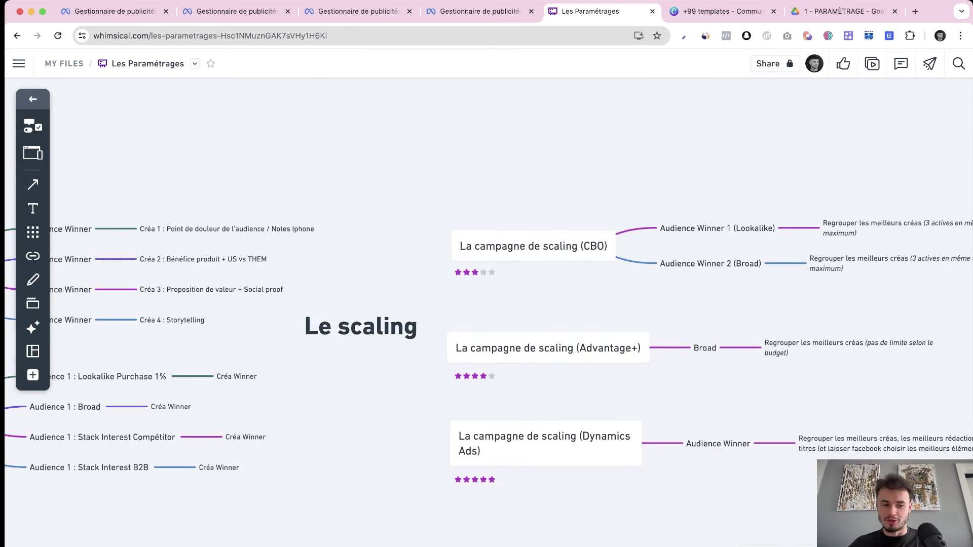
pyautogui.scroll(2, 240, 374)
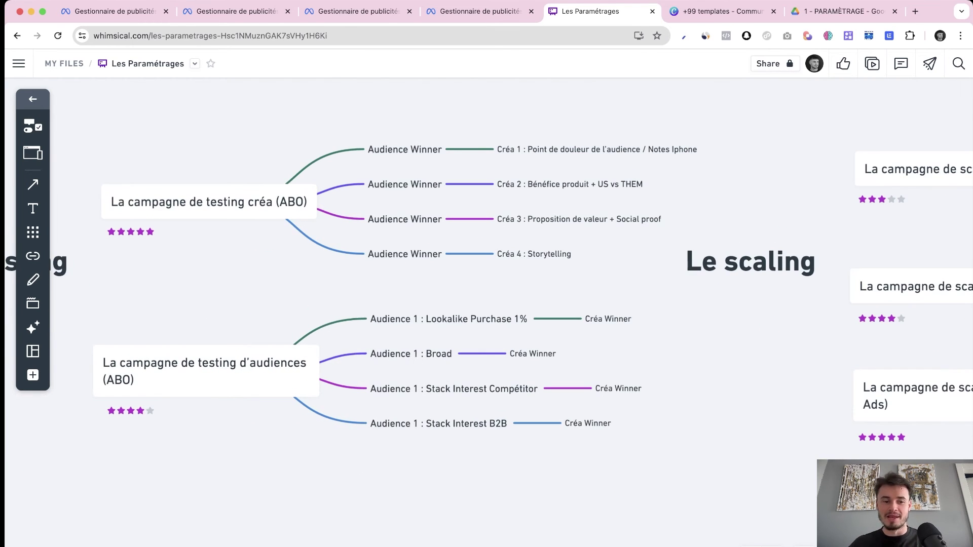
pyautogui.hscroll(-1, 240, 374)
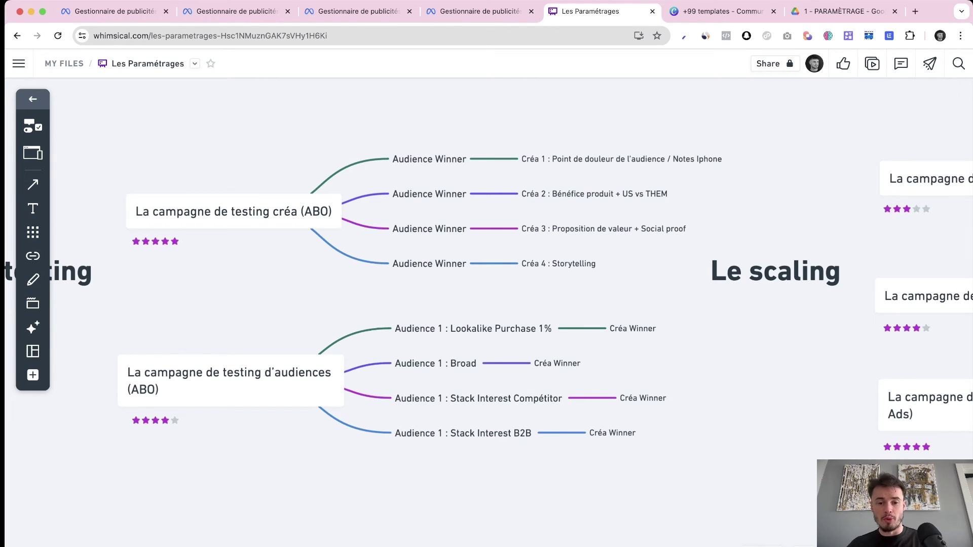
pyautogui.hscroll(-1, 241, 375)
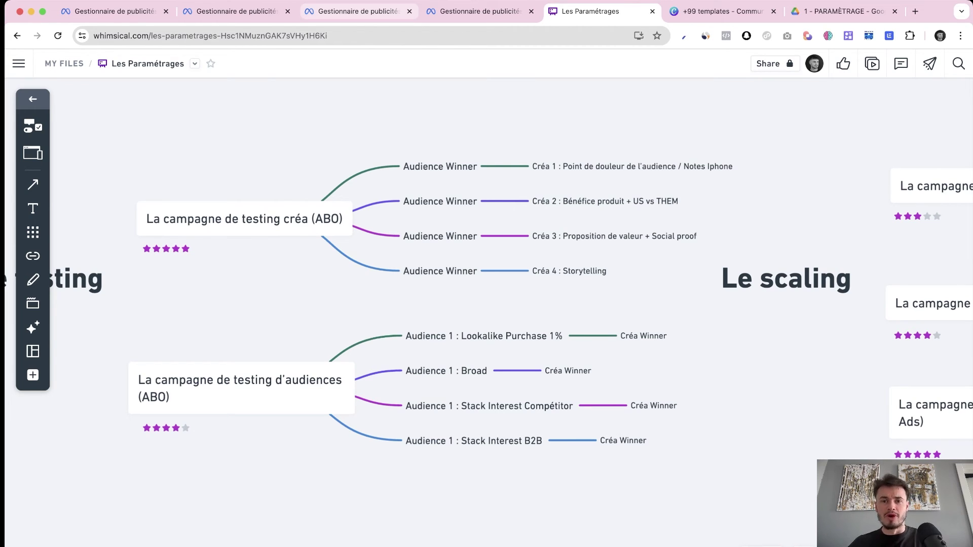
# Switch to Ads Manager, preview the selected ad, and review its results, purchase ROAS, CPM and CTR metrics.
pyautogui.click(476, 11)
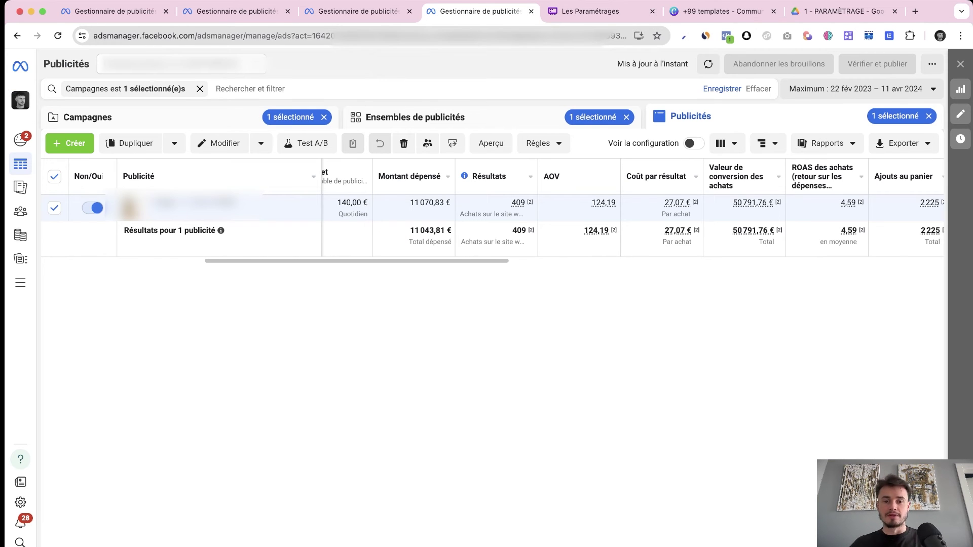
pyautogui.click(491, 143)
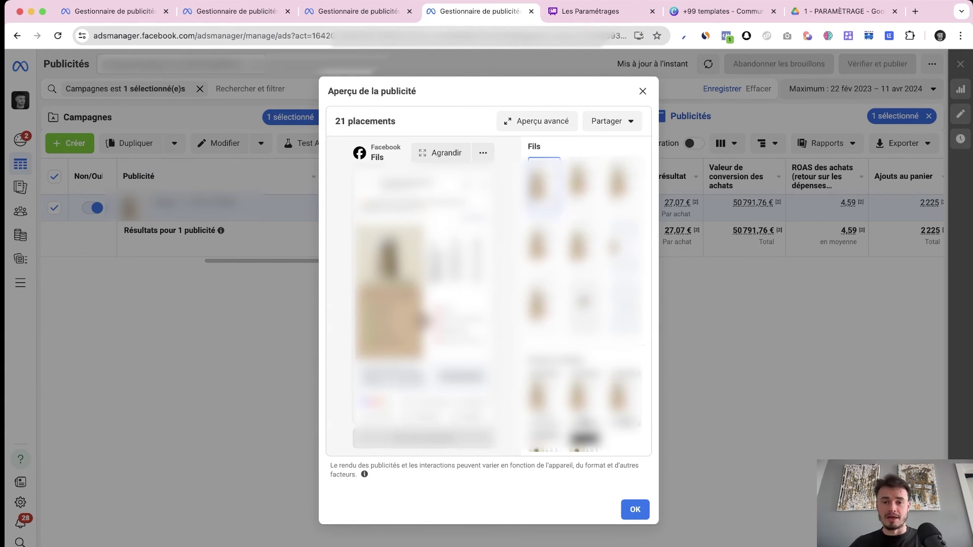
pyautogui.click(643, 91)
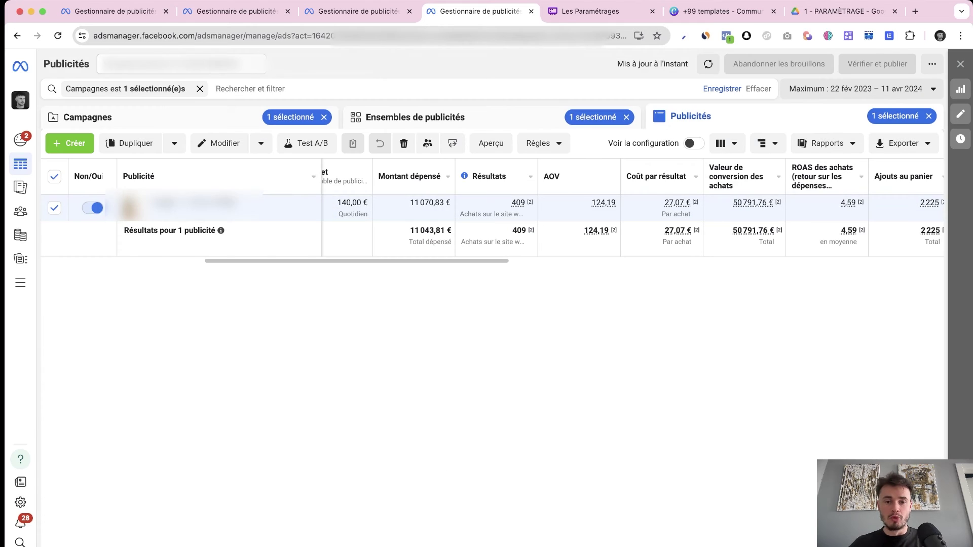
pyautogui.hscroll(3, 631, 208)
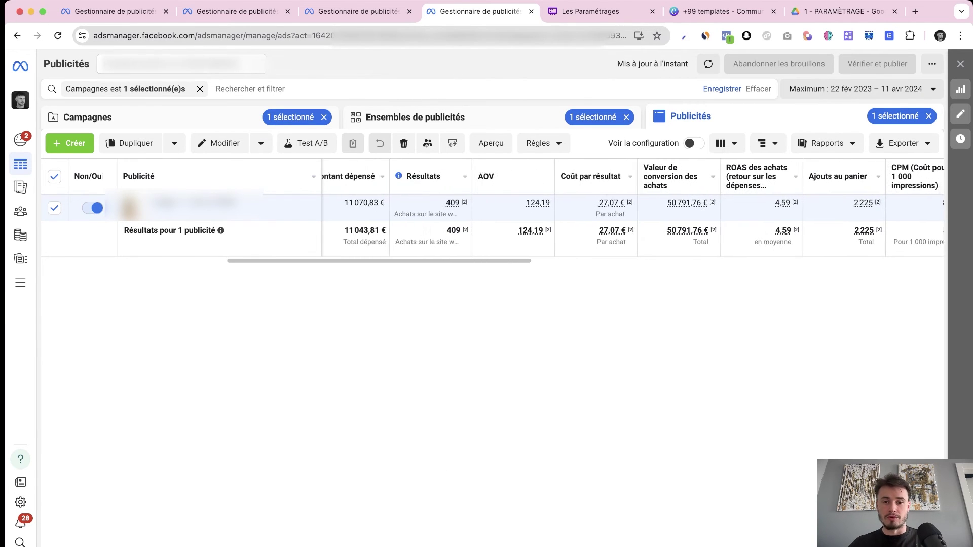
pyautogui.hscroll(3, 558, 207)
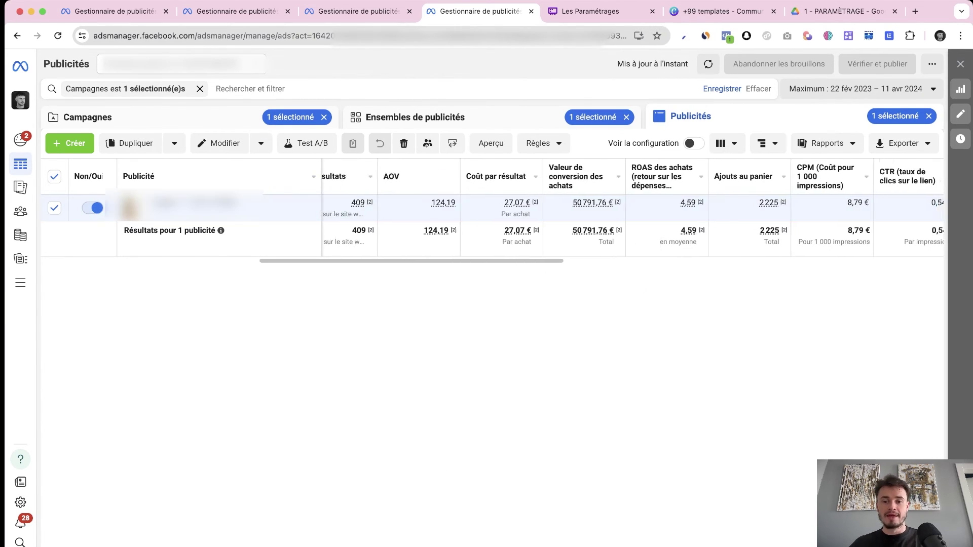
pyautogui.hscroll(4, 632, 208)
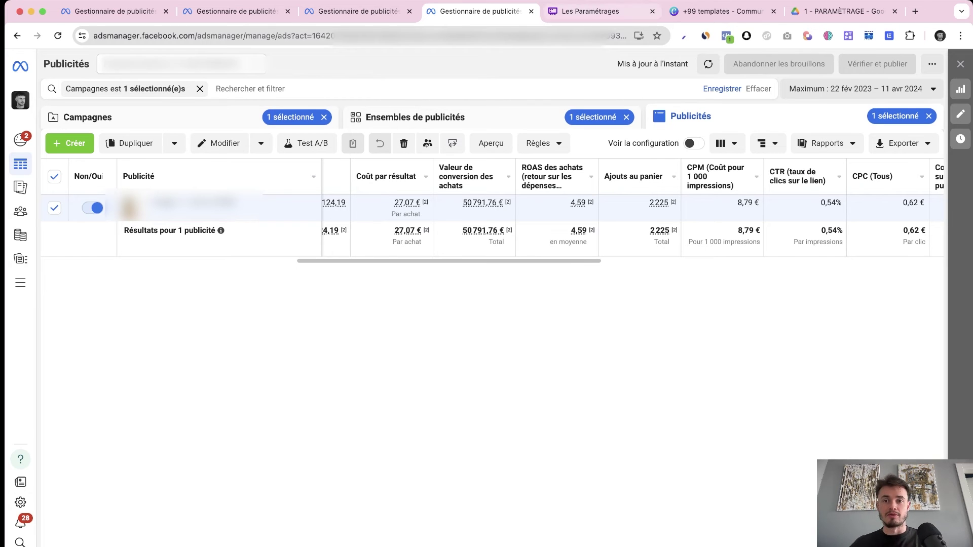
# Return to the Whimsical board and highlight the creative testing branches and the audience testing campaign, clearing each selection.
pyautogui.click(591, 11)
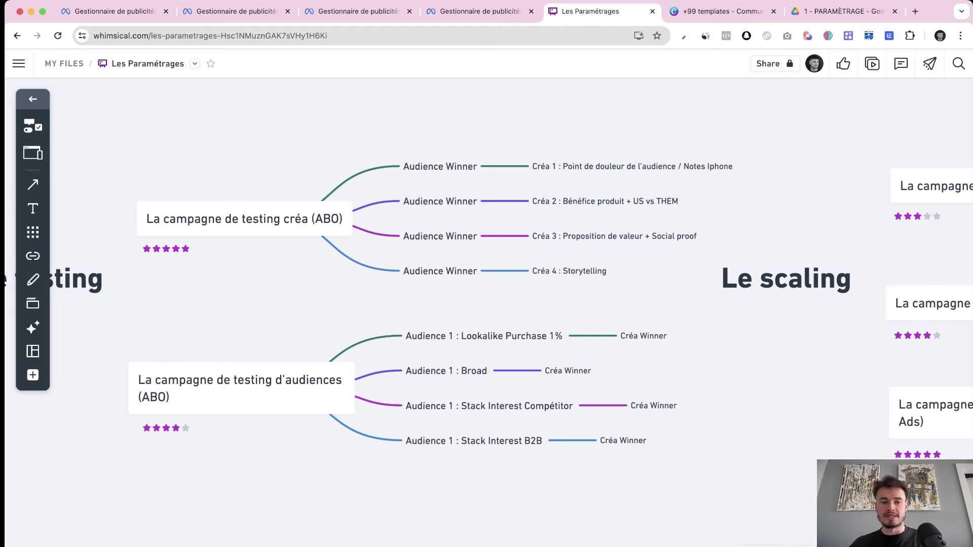
pyautogui.moveTo(197, 164); pyautogui.dragTo(724, 278)
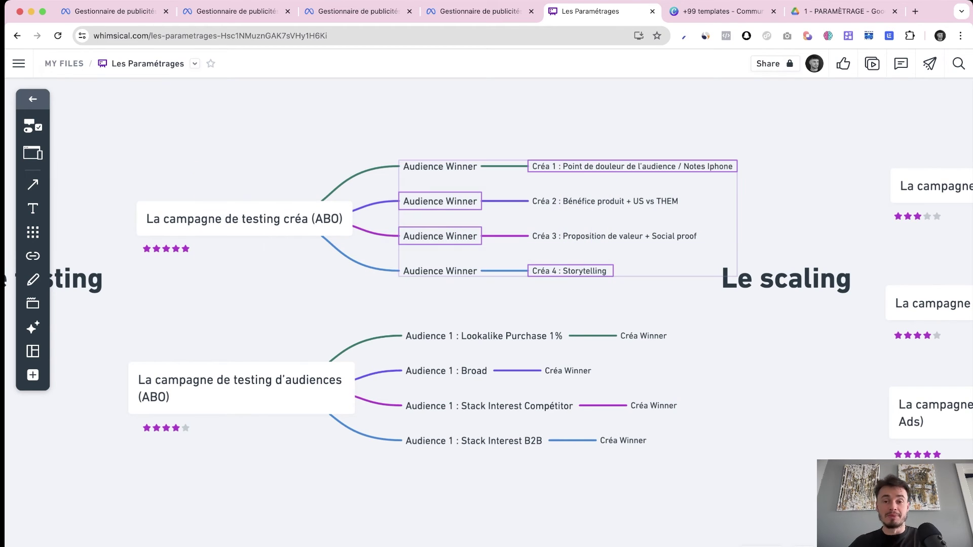
pyautogui.click(710, 296)
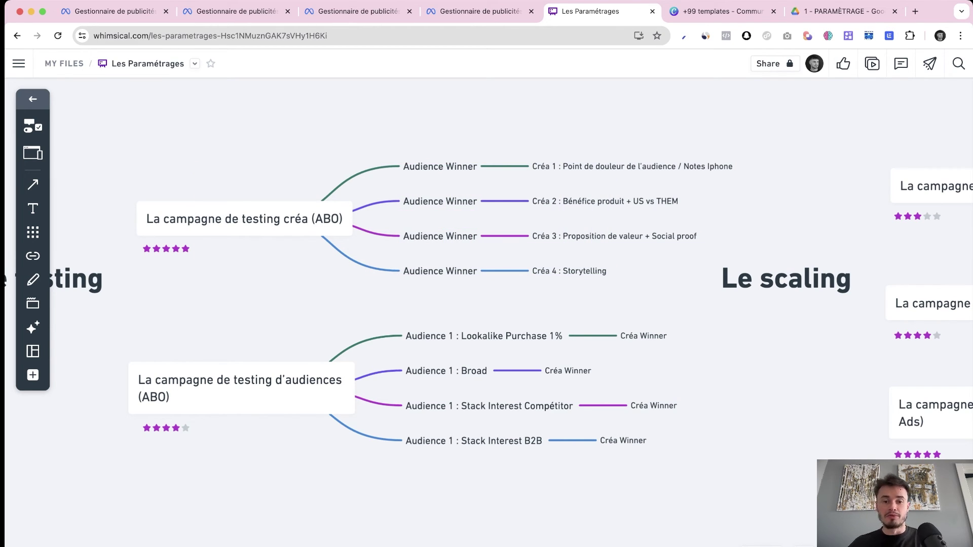
pyautogui.scroll(-2, 486, 274)
pyautogui.moveTo(196, 269); pyautogui.dragTo(425, 392)
pyautogui.click(426, 401)
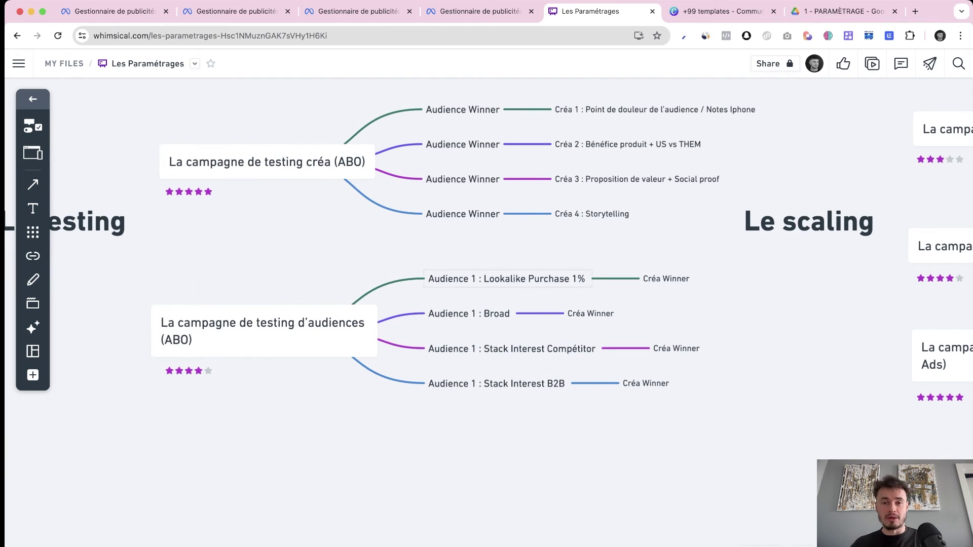
# Point out the Audience 1 : Lookalike Purchase 1% node and its word "Purchase" without changing the text.
pyautogui.click(507, 278)
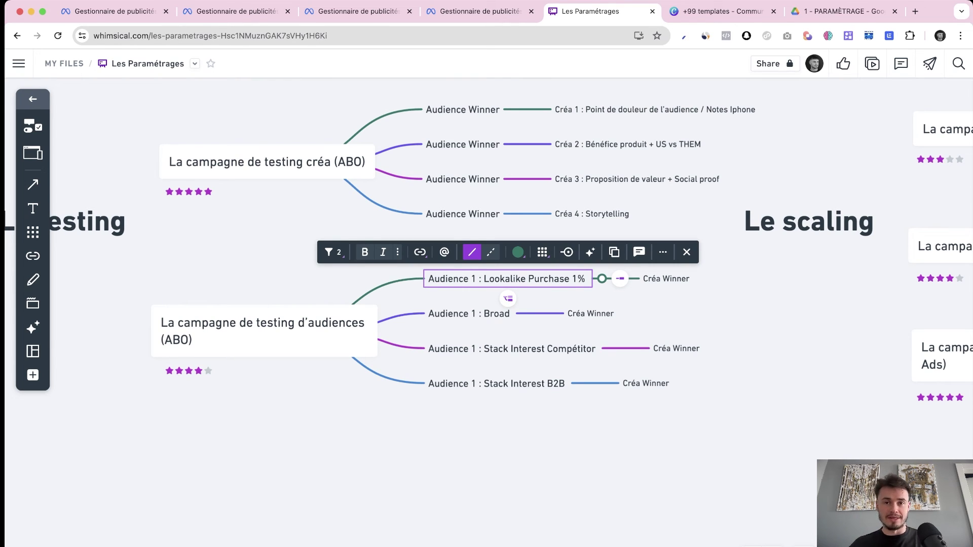
pyautogui.press('Escape')
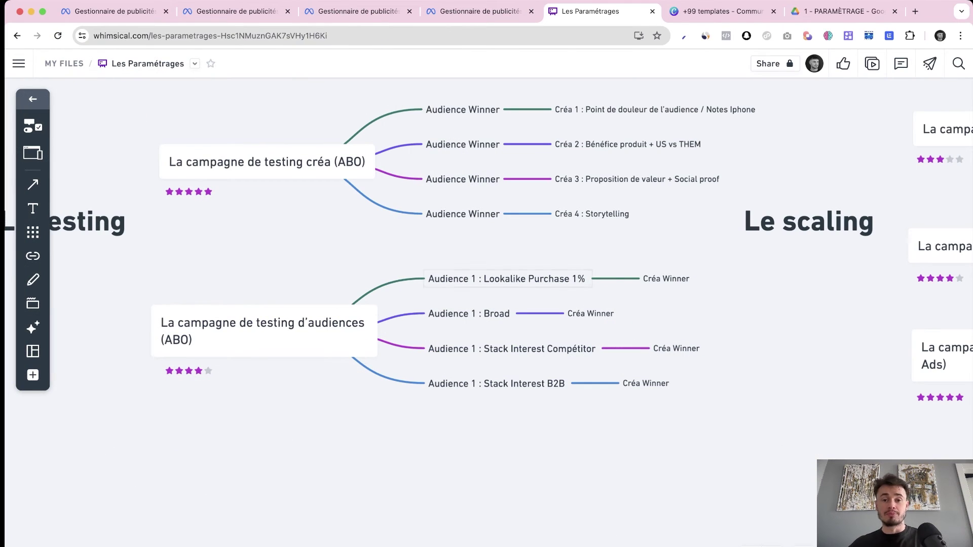
pyautogui.click(508, 279)
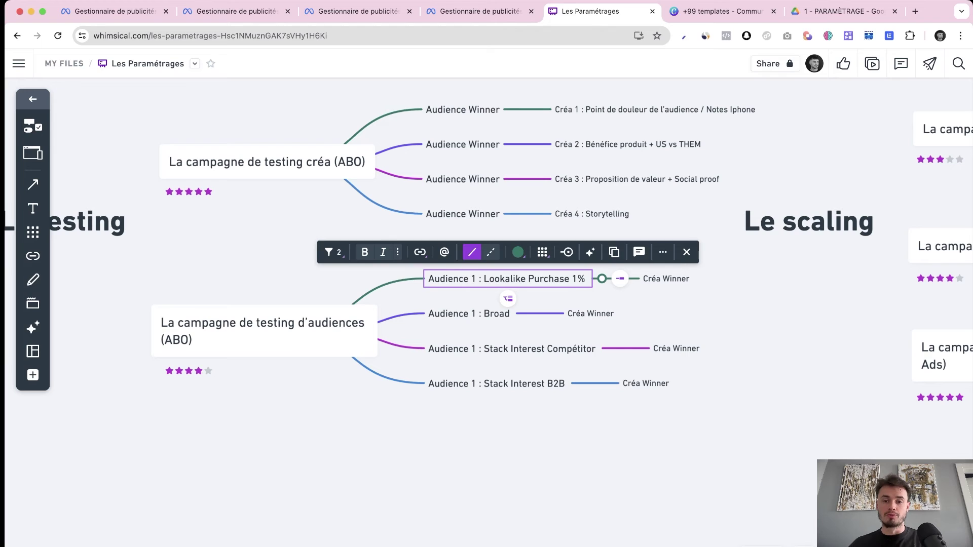
pyautogui.click(540, 279)
pyautogui.doubleClick(540, 279)
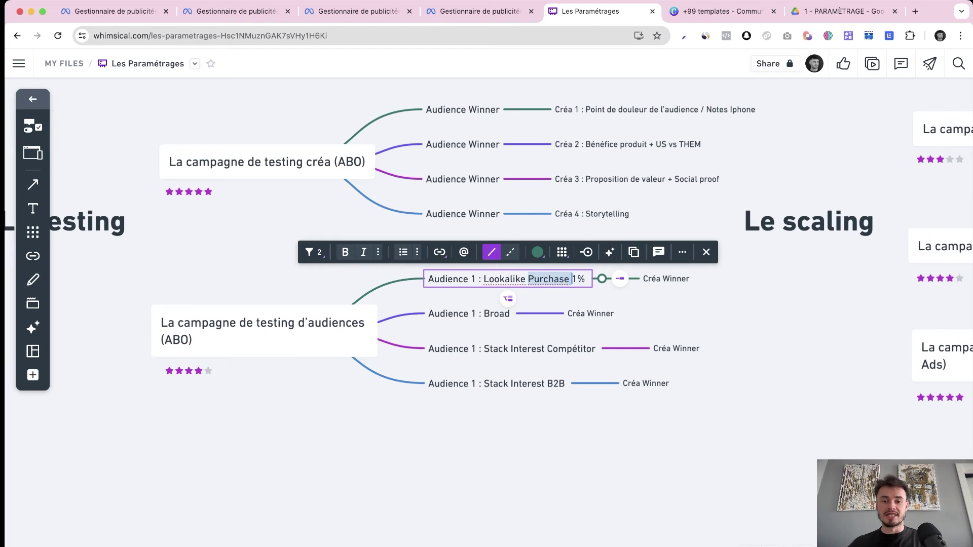
pyautogui.click(572, 279)
pyautogui.press('Escape')
pyautogui.click(507, 279)
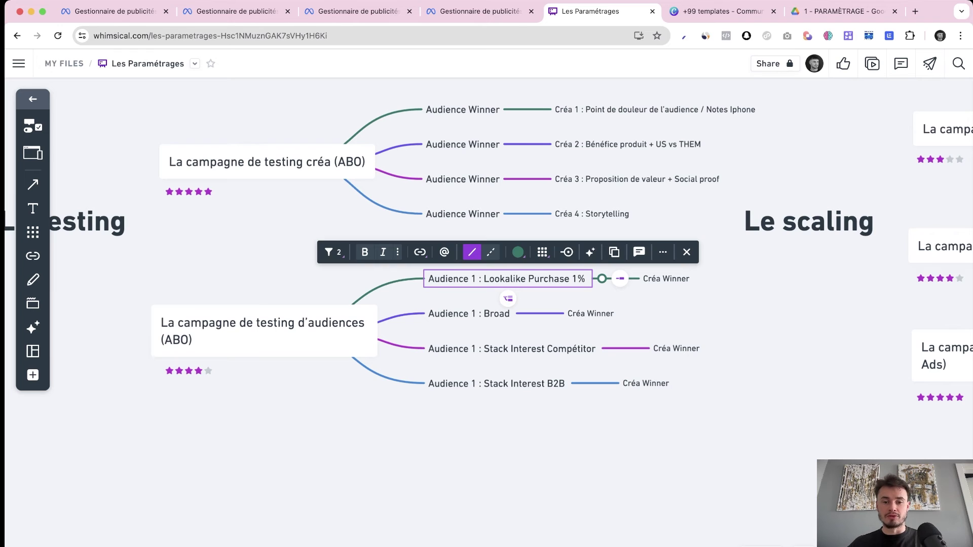
pyautogui.click(472, 297)
pyautogui.click(508, 279)
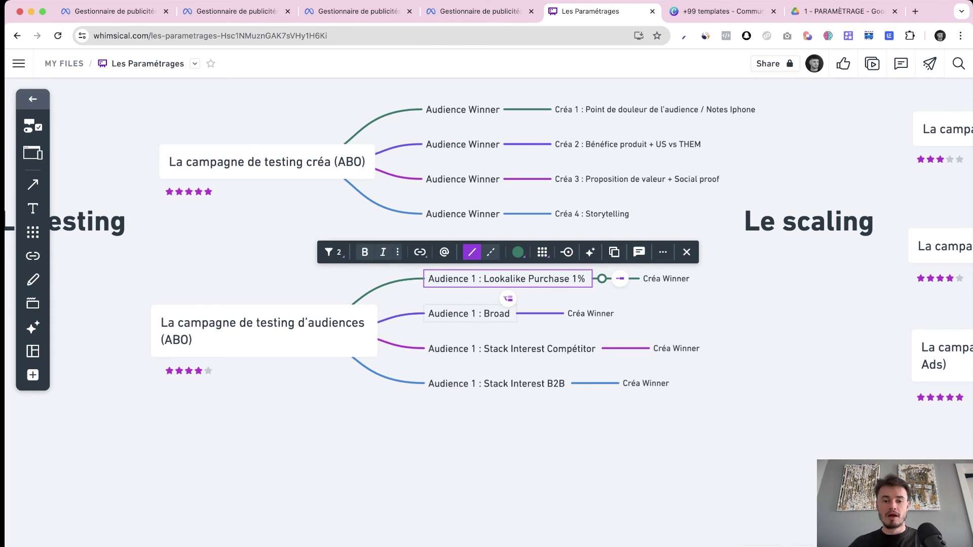
# Point out the Audience 1 : Broad node and the La campagne de testing créa (ABO) node, leaving nothing selected.
pyautogui.click(468, 313)
pyautogui.press('Escape')
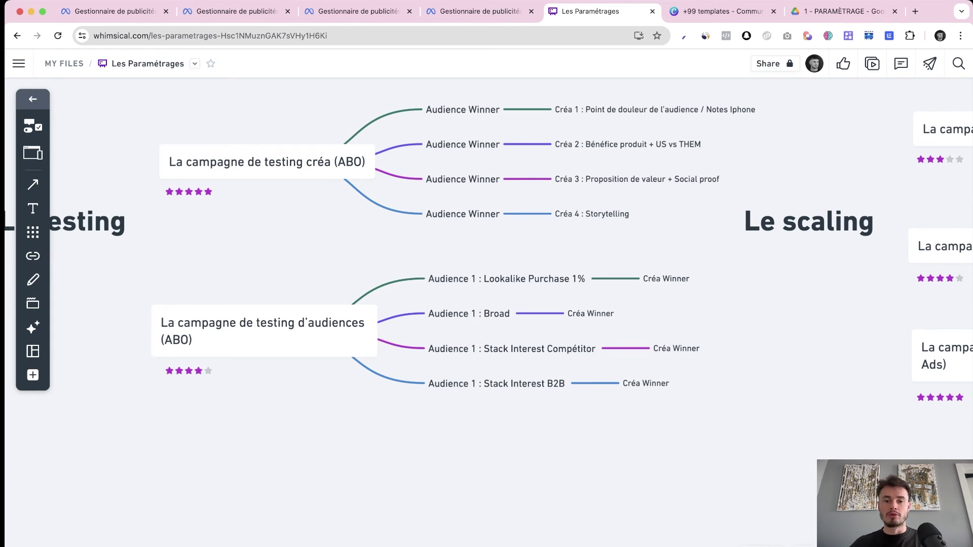
pyautogui.moveTo(434, 89); pyautogui.dragTo(498, 237)
pyautogui.click(268, 162)
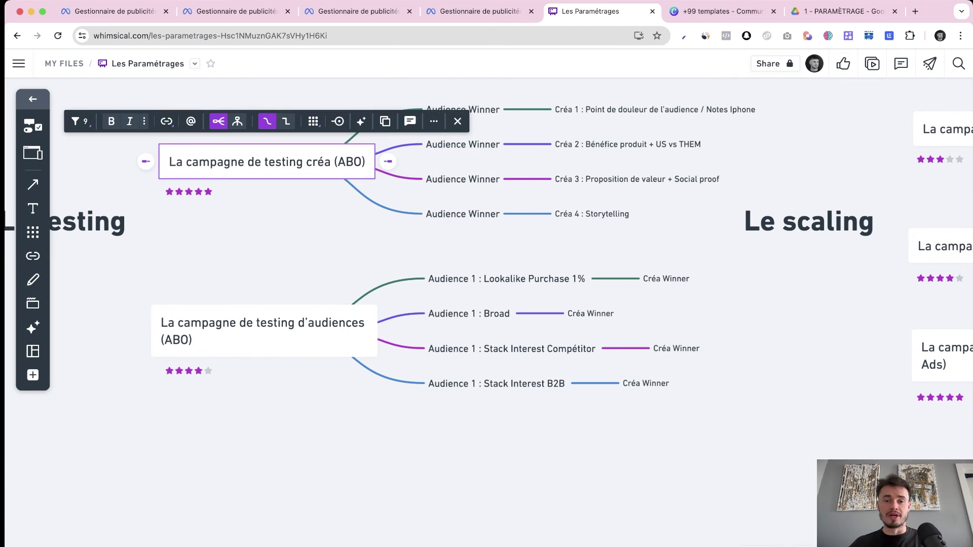
pyautogui.press('Escape')
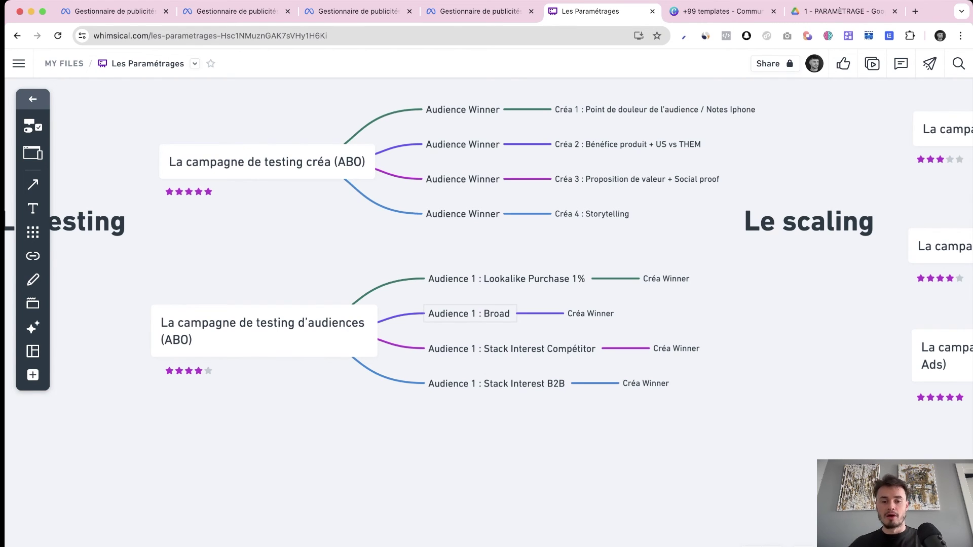
# Select the Audience 1 : Stack Interest Compétitor node in the audience testing campaign.
pyautogui.click(512, 349)
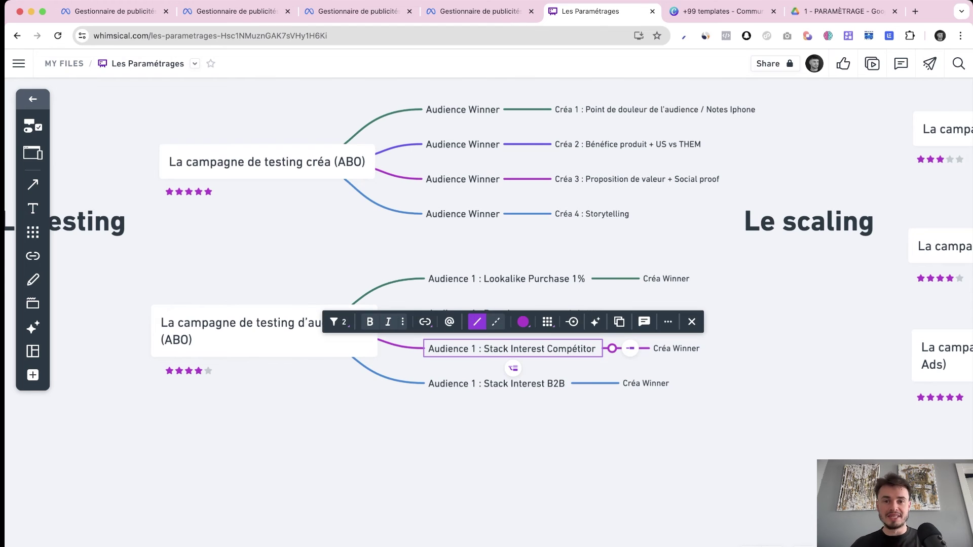
pyautogui.press('Escape')
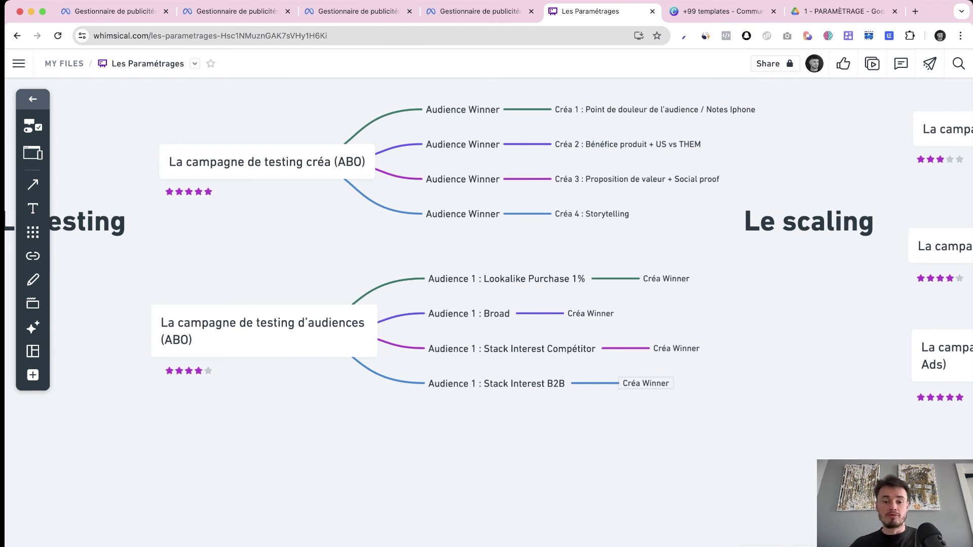
pyautogui.click(538, 349)
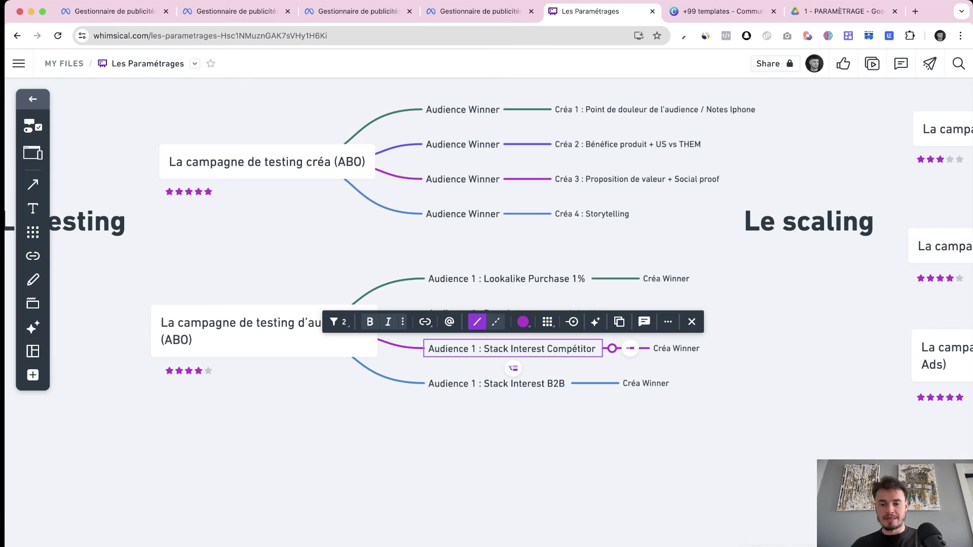
# Clear the current selection and point out the Audience 1 : Lookalike Purchase 1% node, leaving nothing selected.
pyautogui.press('Escape')
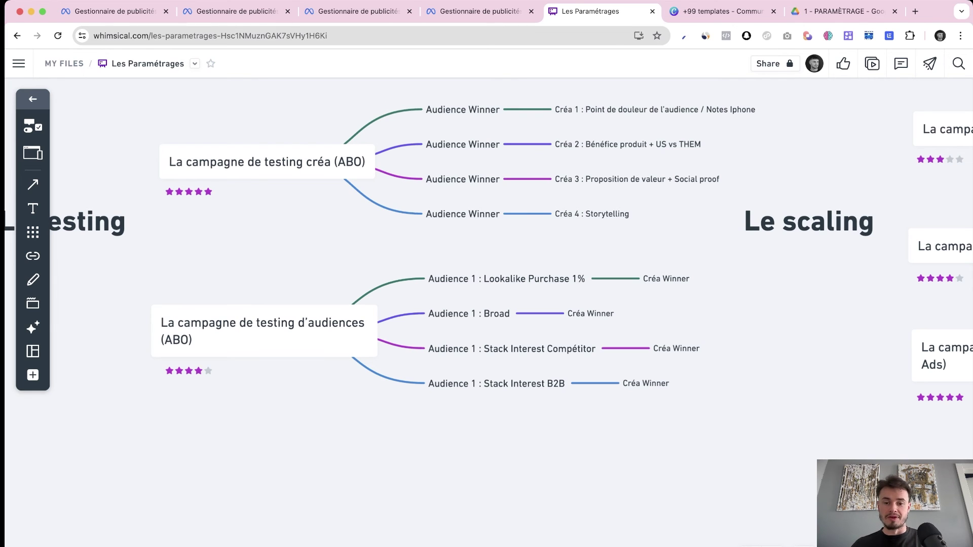
pyautogui.hscroll(1, 489, 274)
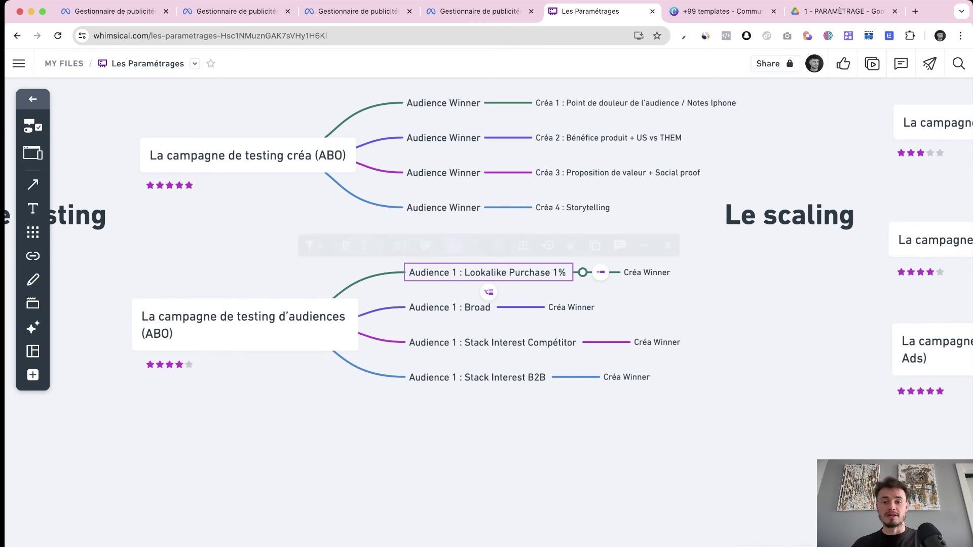
pyautogui.click(488, 272)
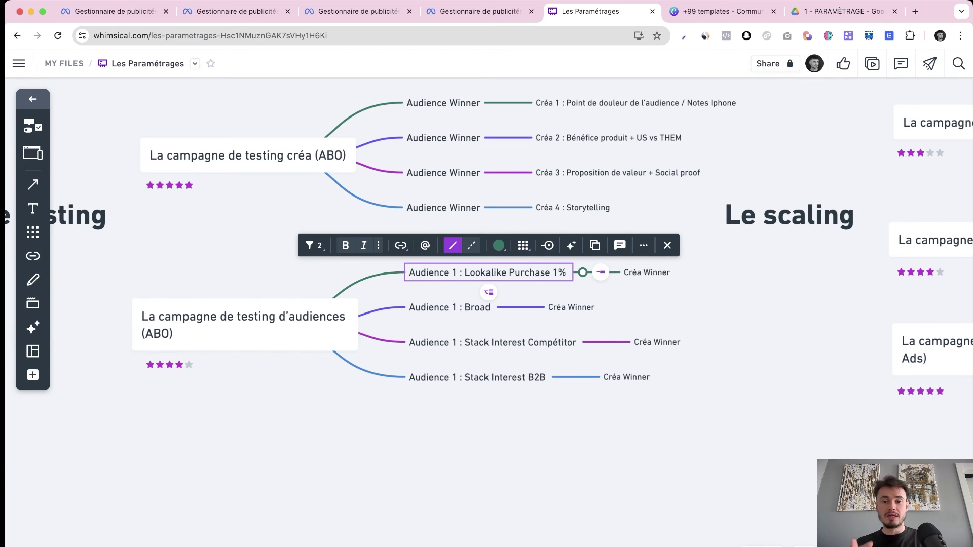
pyautogui.press('Escape')
pyautogui.scroll(1, 520, 304)
pyautogui.scroll(-2, 520, 304)
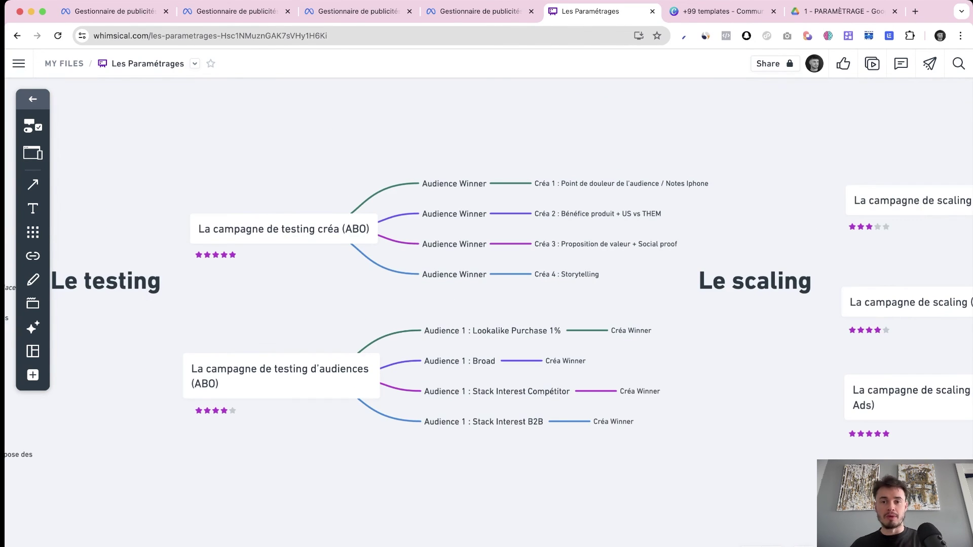
# Go to the Le scaling section and point out the Regrouper les meilleurs créas node of Audience Winner 1 (Lookalike).
pyautogui.hscroll(10, 486, 304)
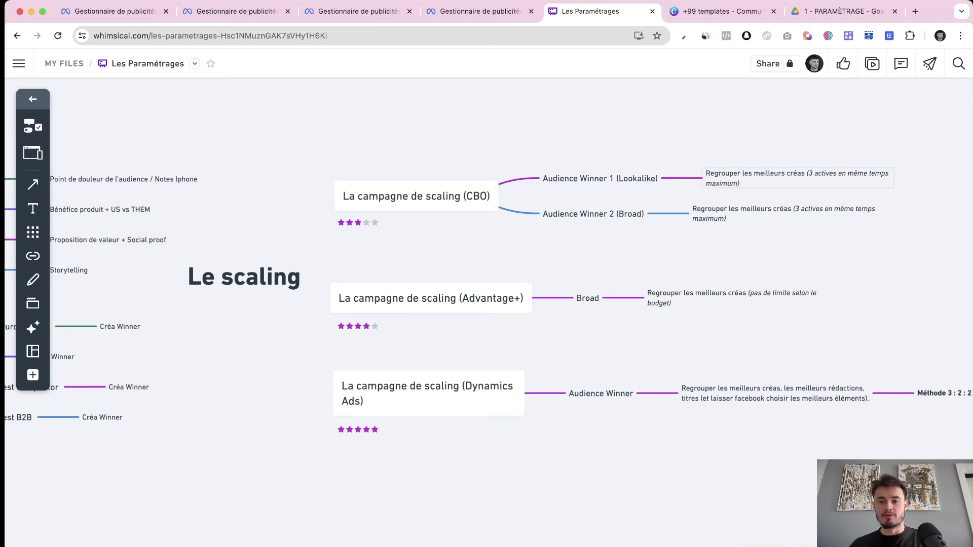
pyautogui.click(796, 179)
pyautogui.click(800, 243)
pyautogui.scroll(-1, 488, 299)
pyautogui.hscroll(1, 489, 299)
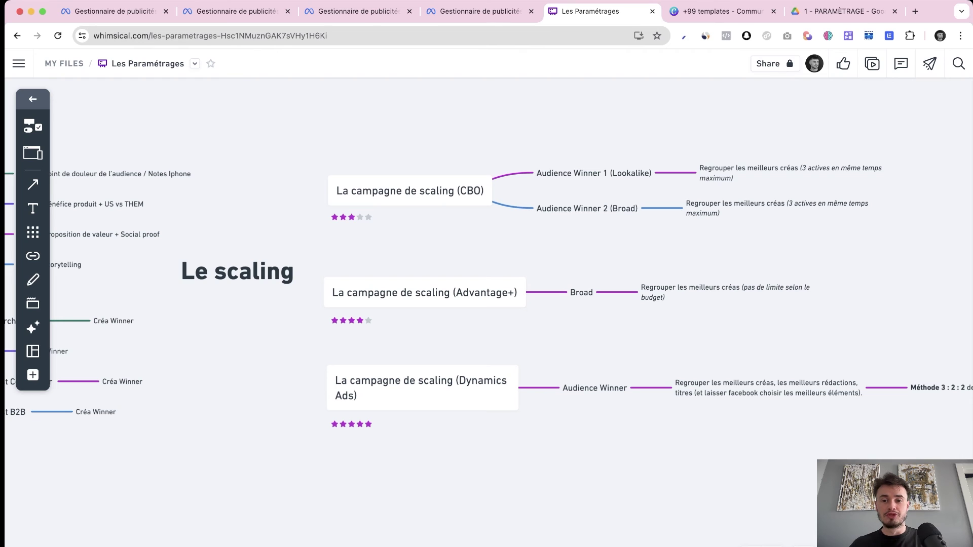
pyautogui.scroll(1, 488, 299)
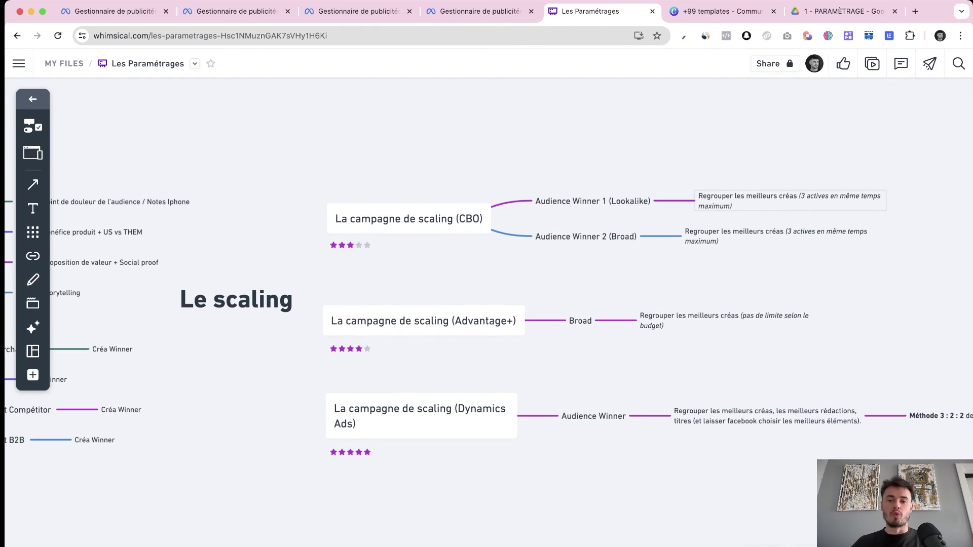
pyautogui.click(789, 202)
pyautogui.click(790, 263)
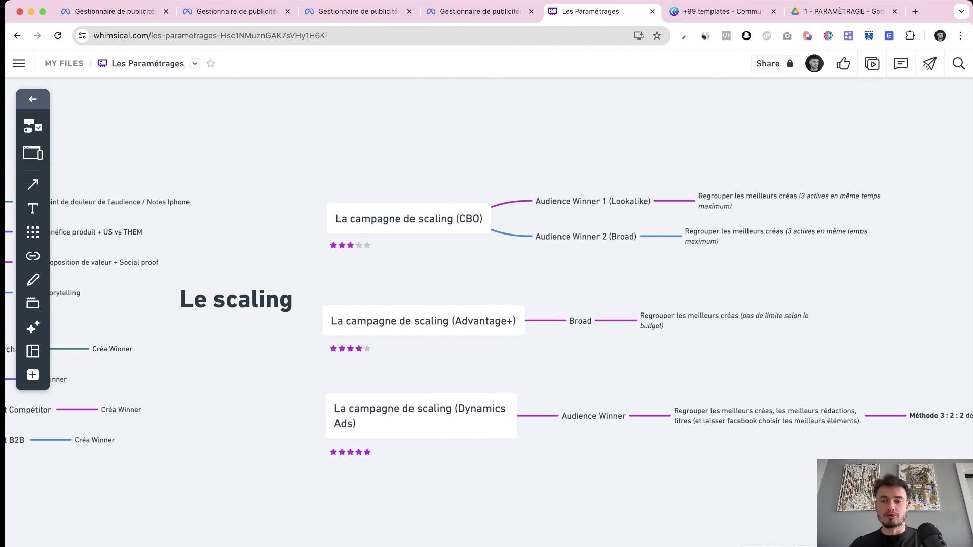
# Go back to the Paramétrage map and point out the Moins de campagnes (on ne veut pas diluer le budget) node.
pyautogui.scroll(1, 489, 328)
pyautogui.hscroll(1, 488, 329)
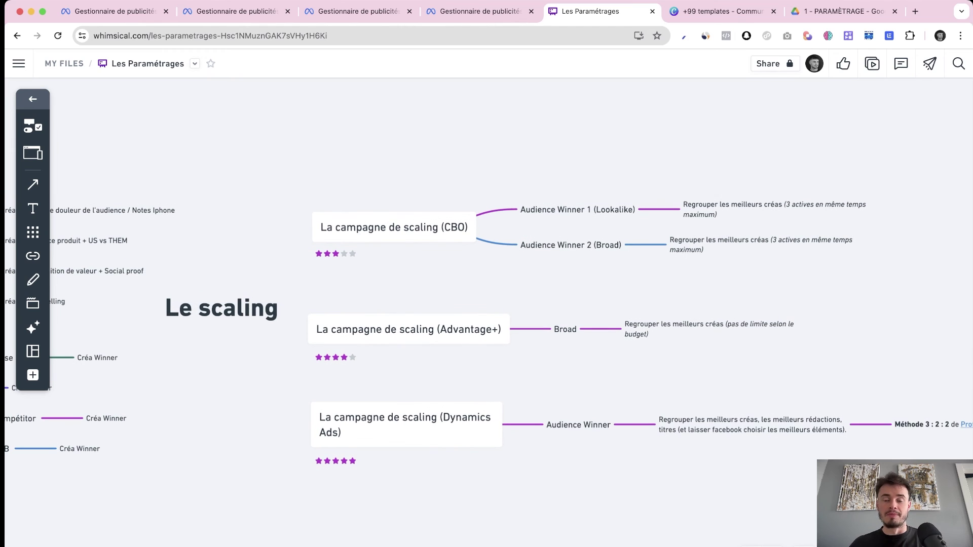
pyautogui.hscroll(-15, 489, 314)
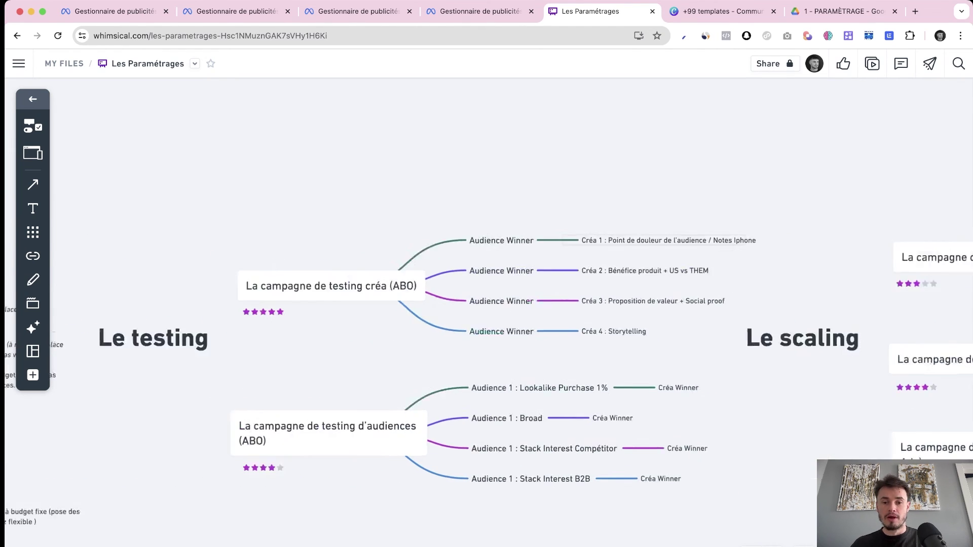
pyautogui.click(456, 239)
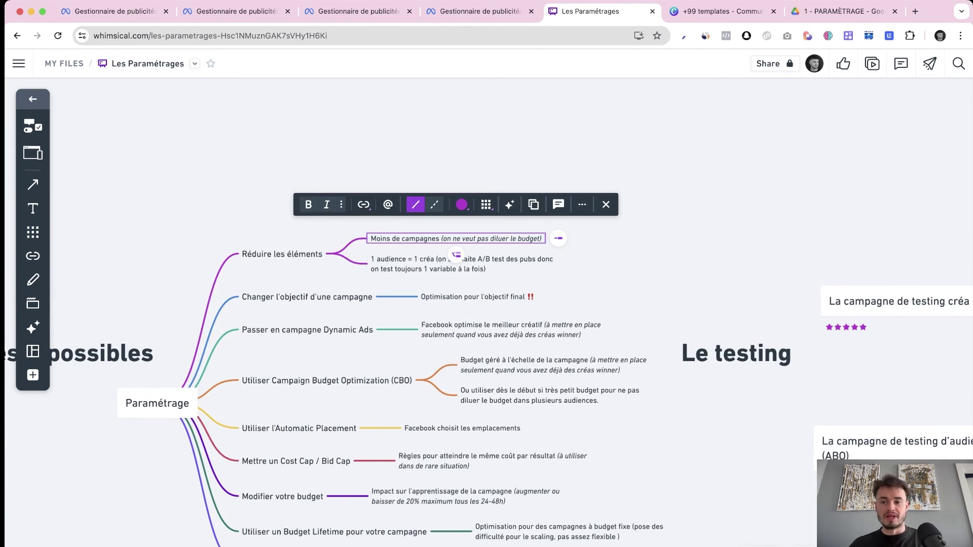
pyautogui.press('Escape')
# Return to the scaling section and point out the best-creatives node limited to 3 active creatives for the Lookalike audience, clearing the selection.
pyautogui.hscroll(20, 488, 314)
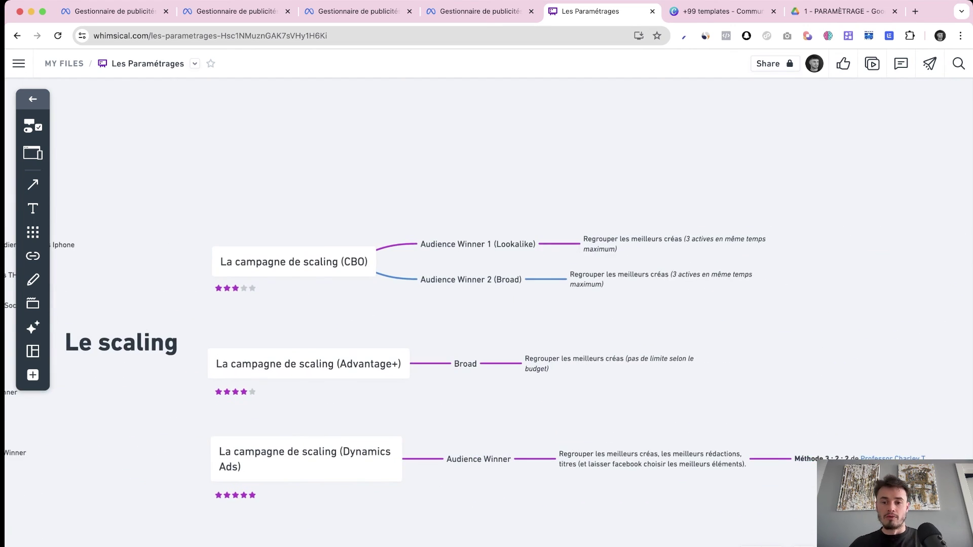
pyautogui.click(674, 244)
pyautogui.scroll(2, 674, 244)
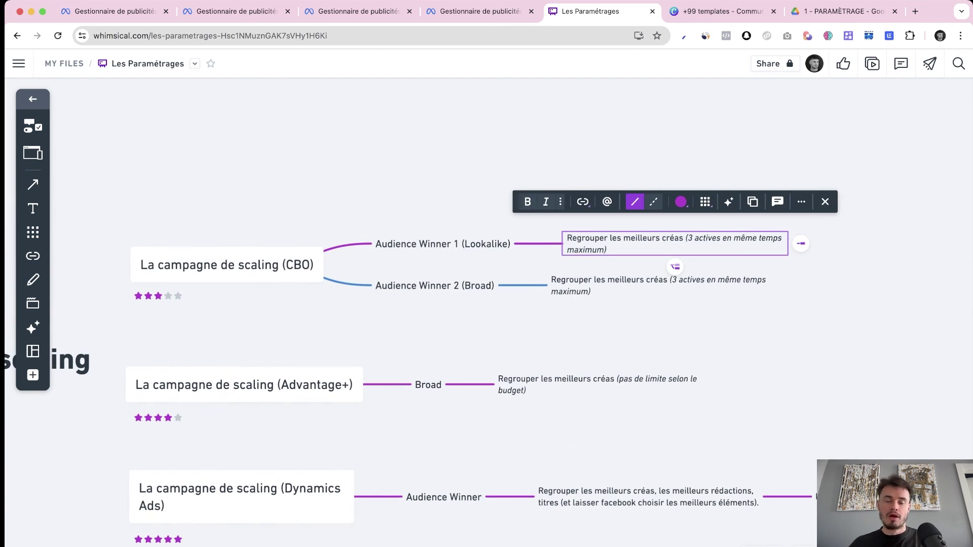
pyautogui.press('Escape')
pyautogui.hscroll(-1, 489, 314)
pyautogui.hscroll(-1, 484, 213)
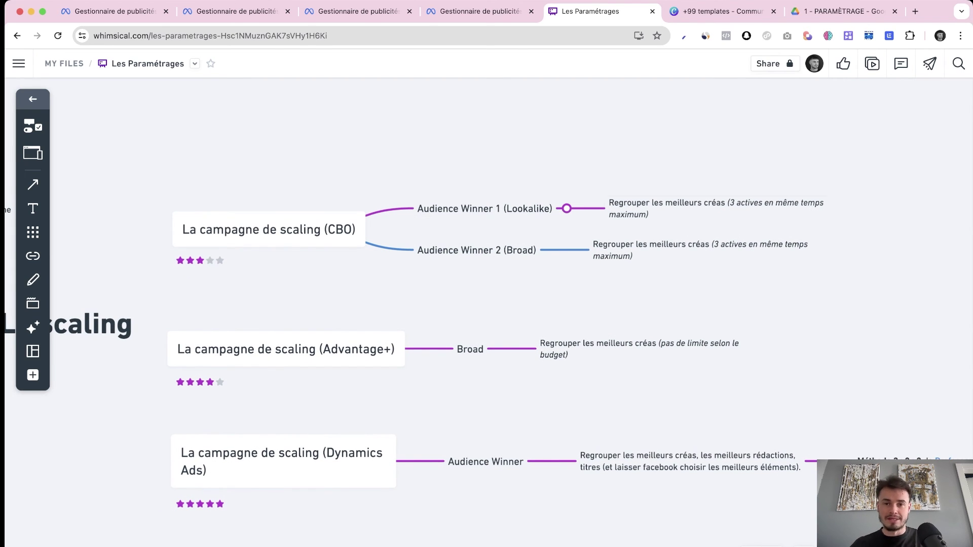
# Highlight the La campagne de scaling (CBO) map and the Advantage+ best-creatives node, clearing each selection.
pyautogui.click(669, 208)
pyautogui.scroll(-2, 669, 209)
pyautogui.moveTo(227, 157); pyautogui.dragTo(843, 262)
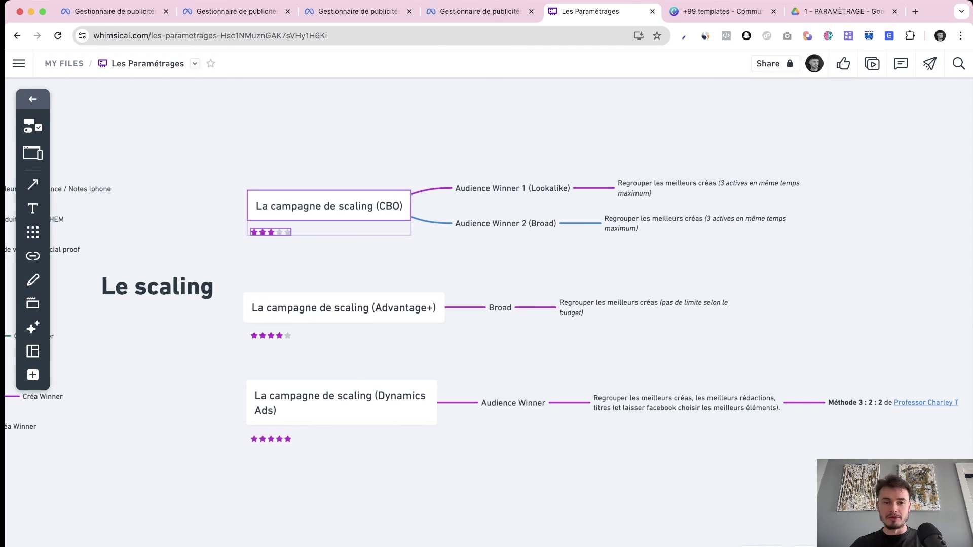
pyautogui.click(844, 263)
pyautogui.hscroll(-1, 844, 263)
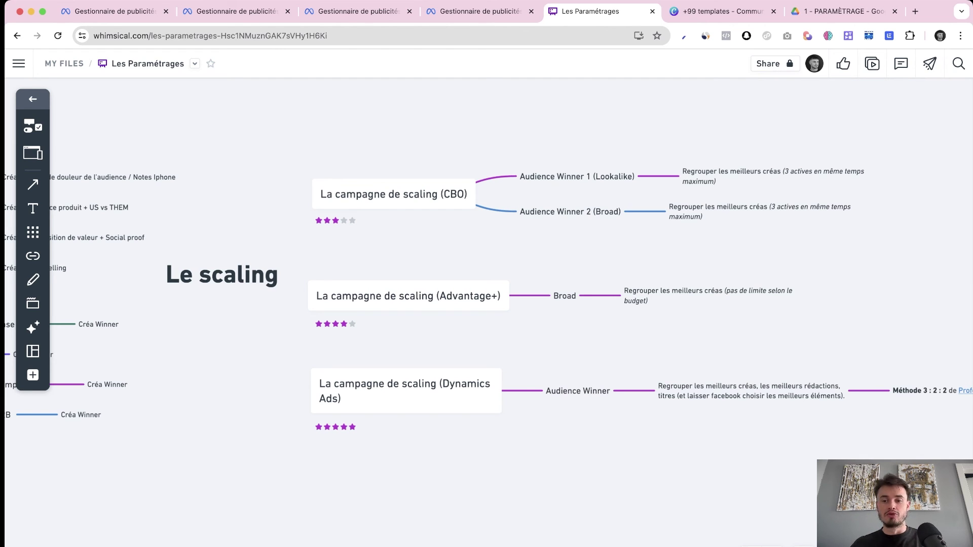
pyautogui.click(708, 295)
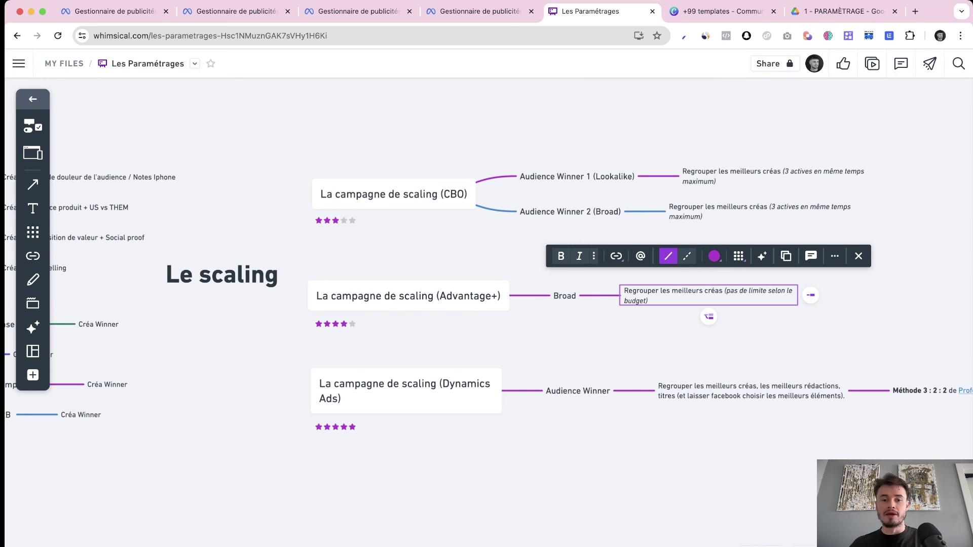
pyautogui.press('Escape')
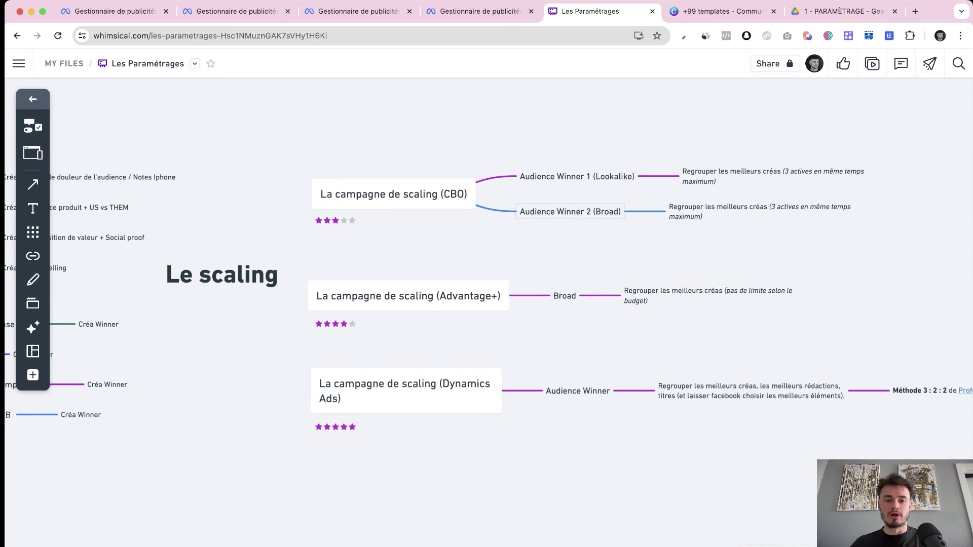
# Delete the Audience Winner 2 (Broad) branch from the La campagne de scaling (CBO) map.
pyautogui.click(394, 194)
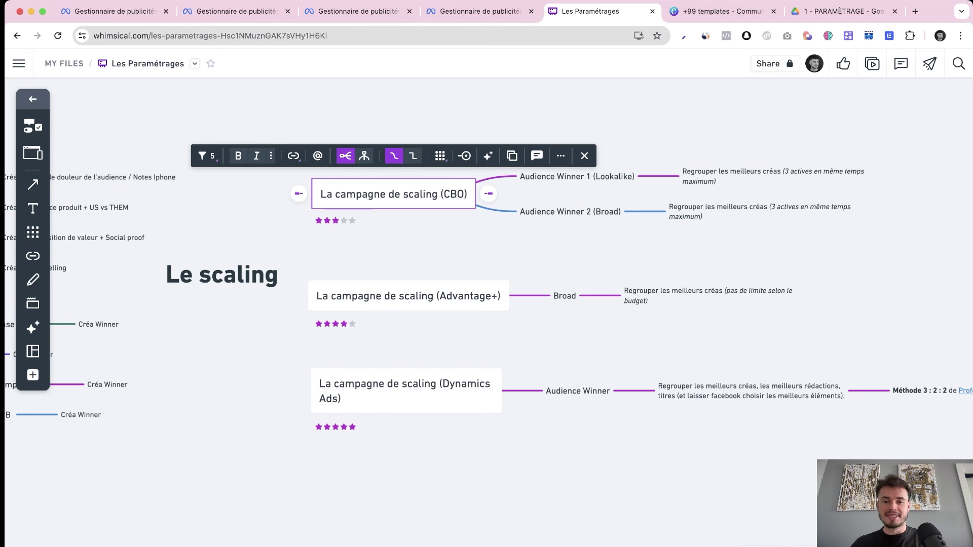
pyautogui.click(570, 212)
pyautogui.press('Delete')
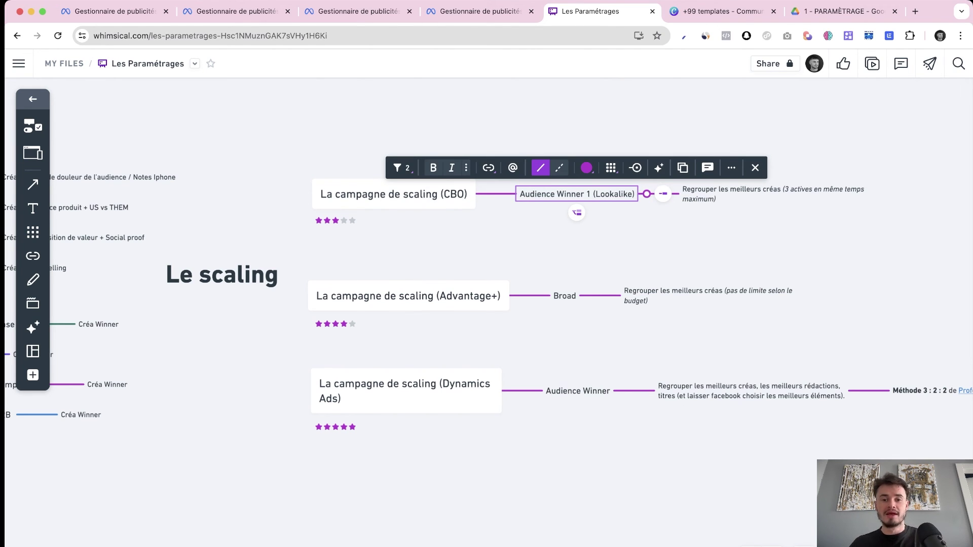
pyautogui.click(393, 194)
pyautogui.press('Escape')
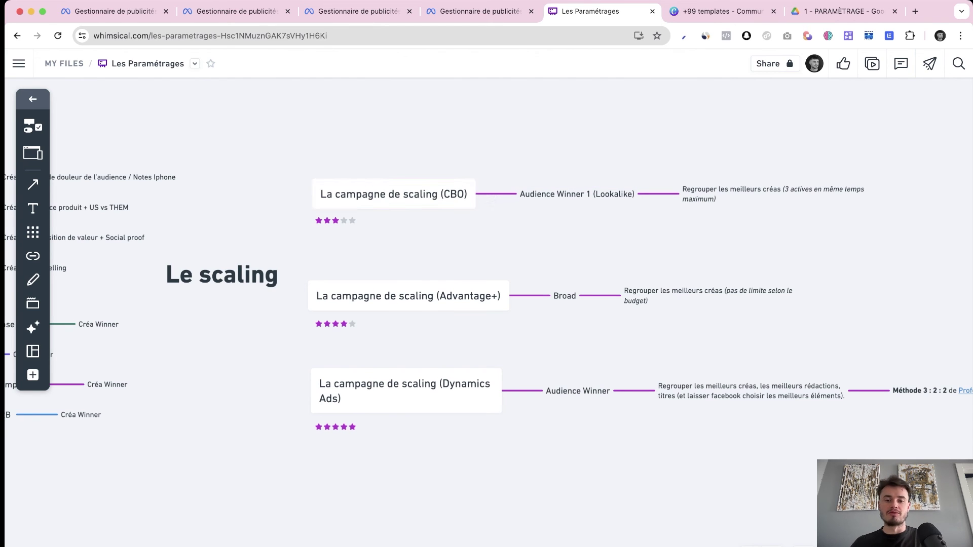
# Restore the deleted Audience Winner 2 (Broad) branch and point out the La campagne de scaling (Advantage+) node, leaving nothing selected.
pyautogui.click(409, 296)
pyautogui.click(601, 257)
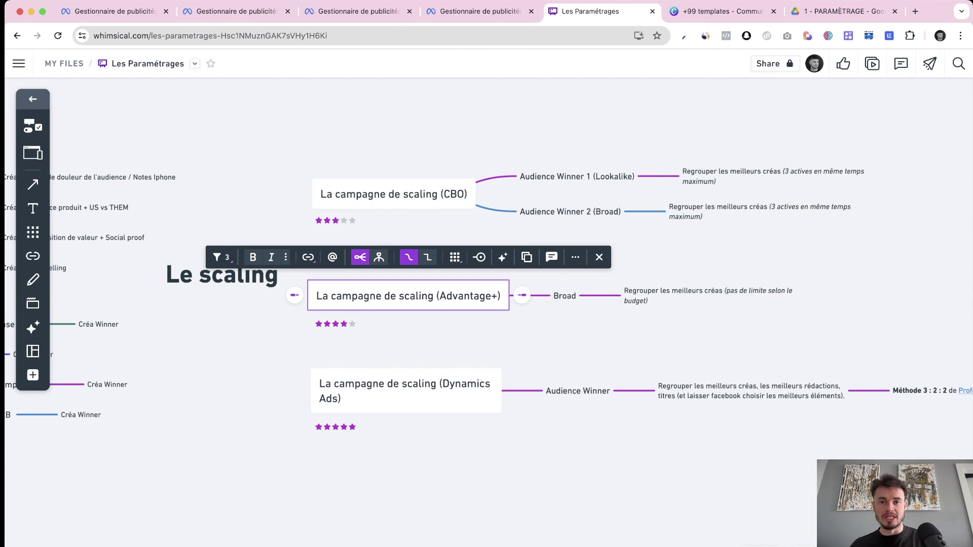
pyautogui.press('Escape')
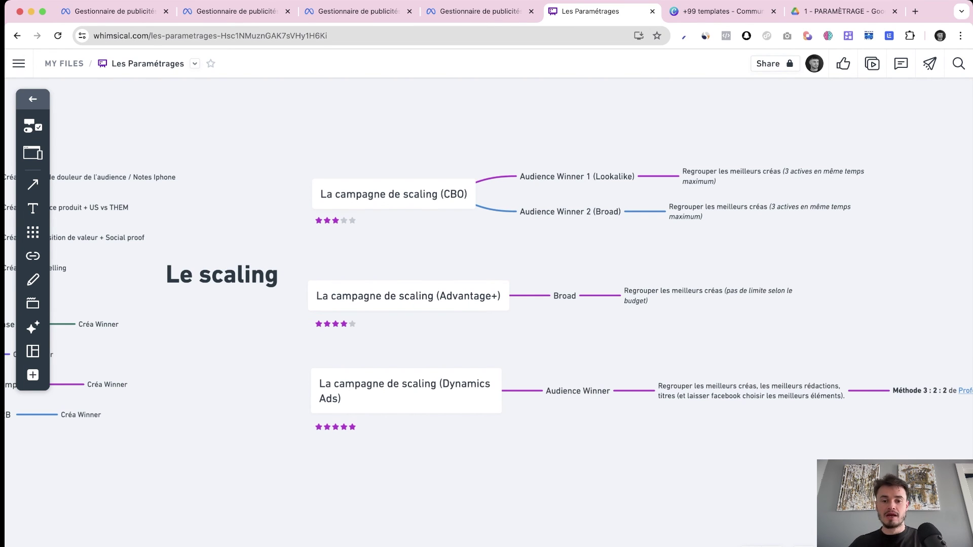
pyautogui.hscroll(-1, 430, 293)
pyautogui.click(430, 294)
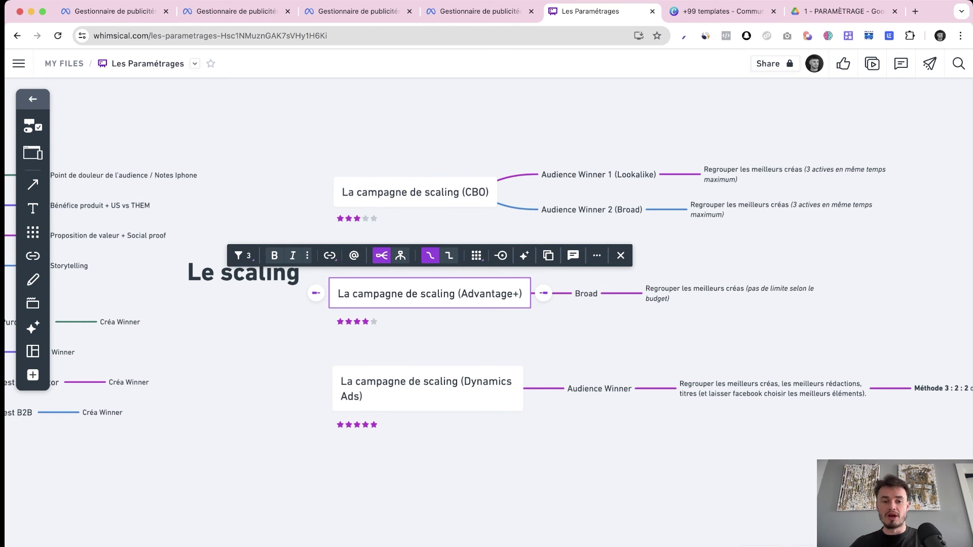
pyautogui.press('Escape')
# Highlight the Audience Winner nodes of the creative testing campaign and select the La campagne de scaling (Advantage+) node.
pyautogui.hscroll(-10, 486, 304)
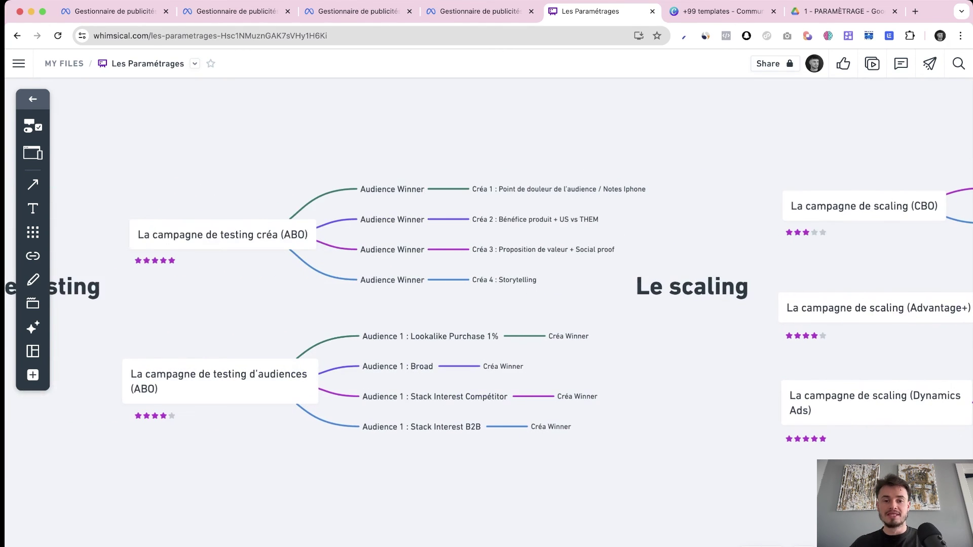
pyautogui.click(223, 235)
pyautogui.moveTo(357, 156); pyautogui.dragTo(433, 268)
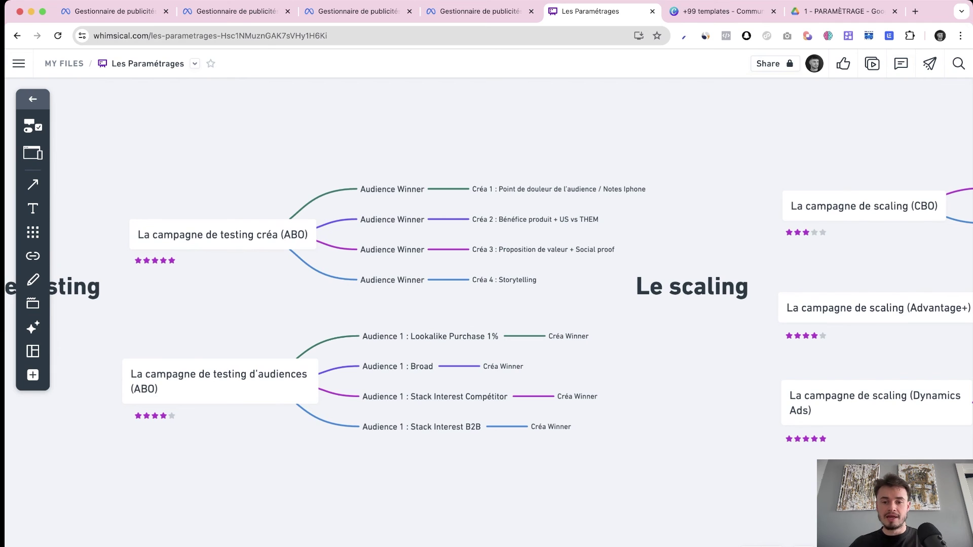
pyautogui.hscroll(10, 487, 304)
pyautogui.click(450, 270)
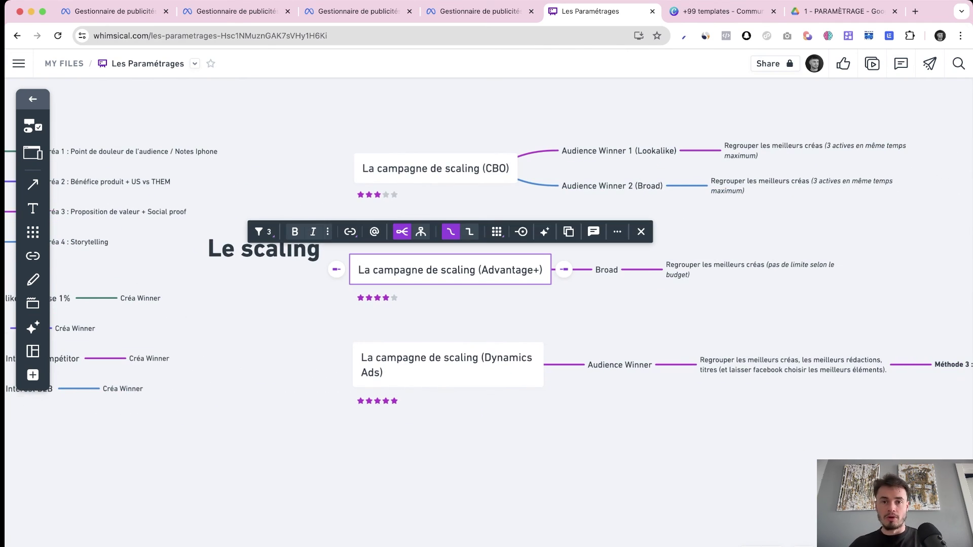
# Glance at the ad in Ads Manager, return to the Whimsical board and highlight the Créa 1 branch of the creative testing campaign.
pyautogui.click(480, 11)
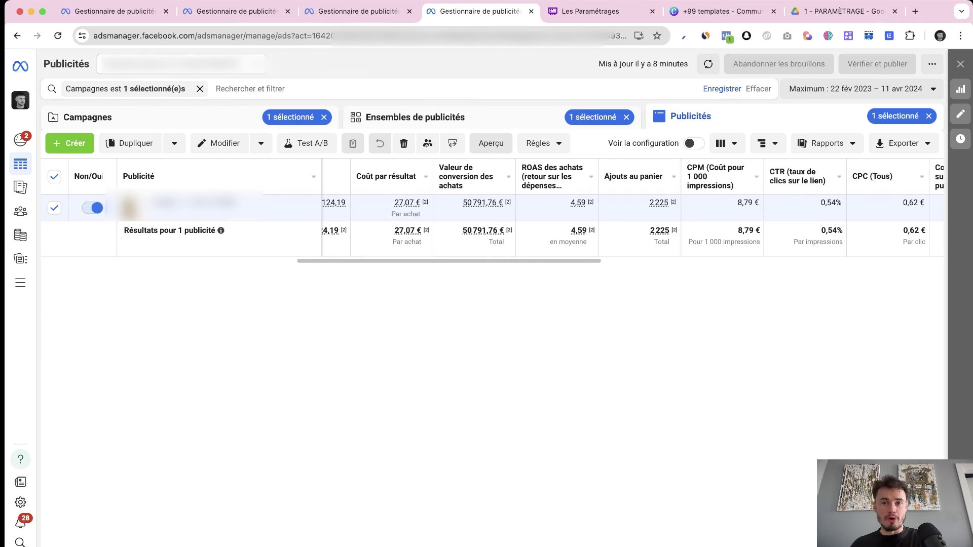
pyautogui.click(591, 11)
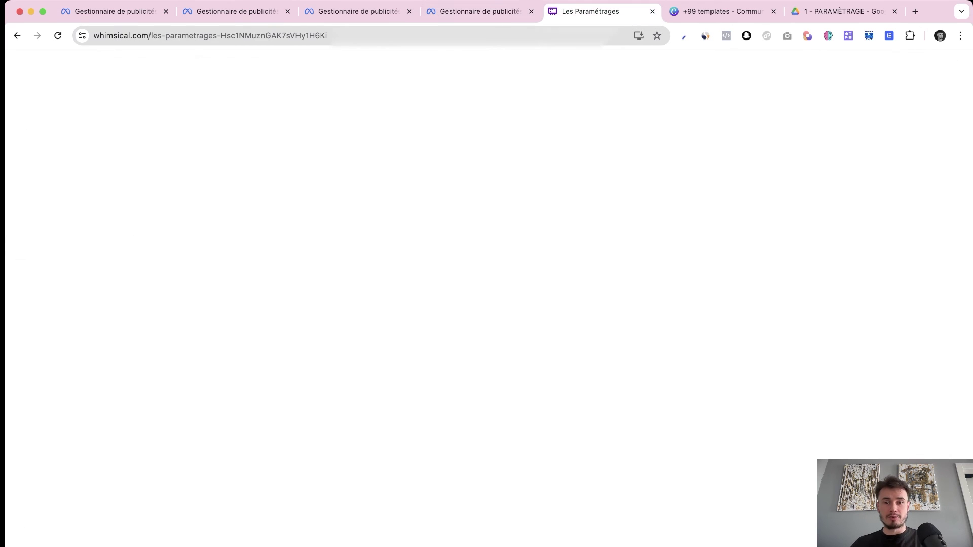
pyautogui.hscroll(2, 487, 304)
pyautogui.hscroll(-10, 487, 294)
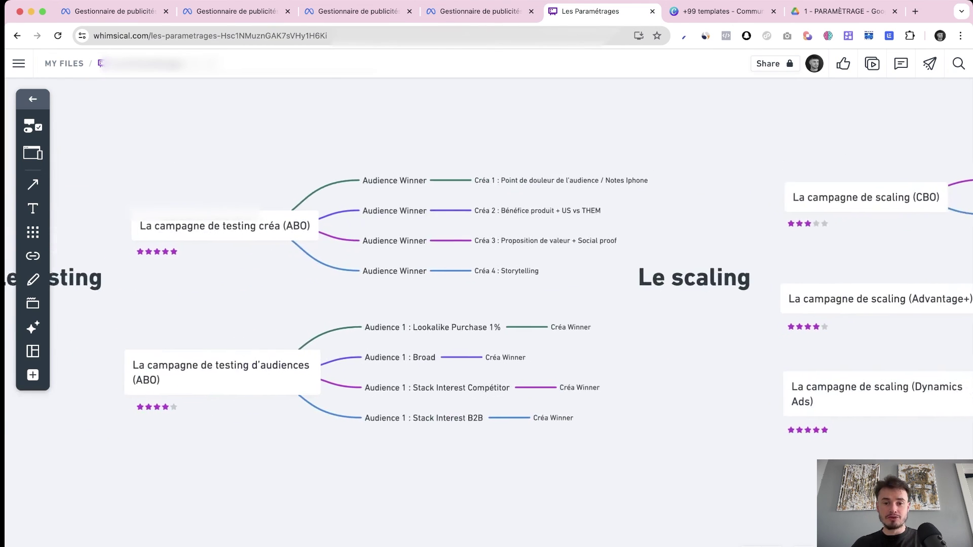
pyautogui.moveTo(408, 139); pyautogui.dragTo(582, 198)
pyautogui.click(582, 198)
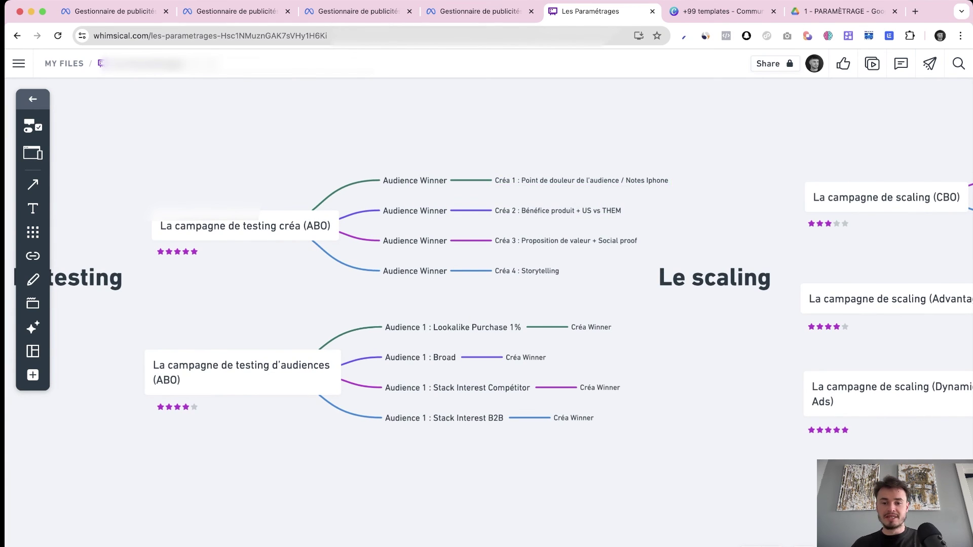
# Select the La campagne de scaling (Advantage+) node in the Le scaling section again.
pyautogui.hscroll(7, 582, 197)
pyautogui.scroll(-2, 582, 198)
pyautogui.click(512, 231)
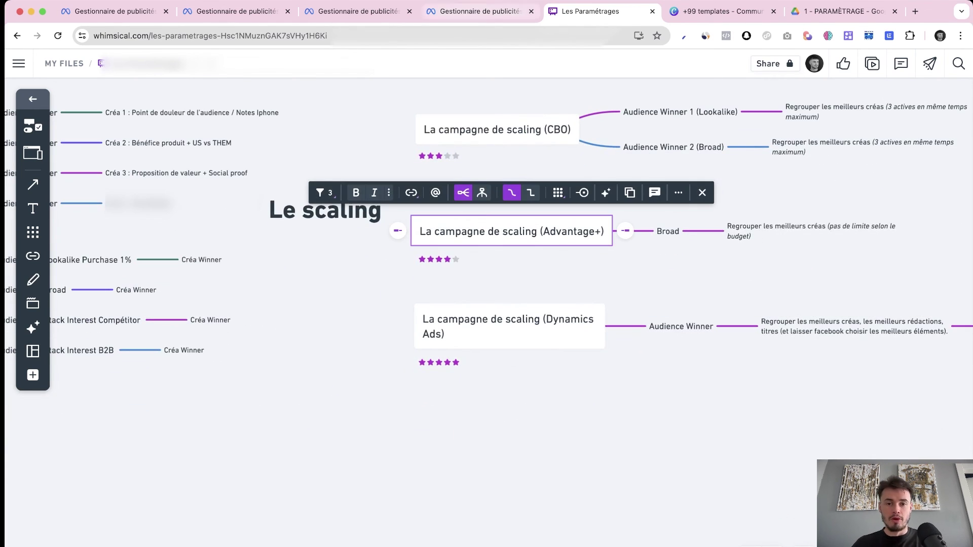
# Switch to Ads Manager, preview the selected ad and open its Facebook publication with comments.
pyautogui.click(476, 11)
pyautogui.click(490, 143)
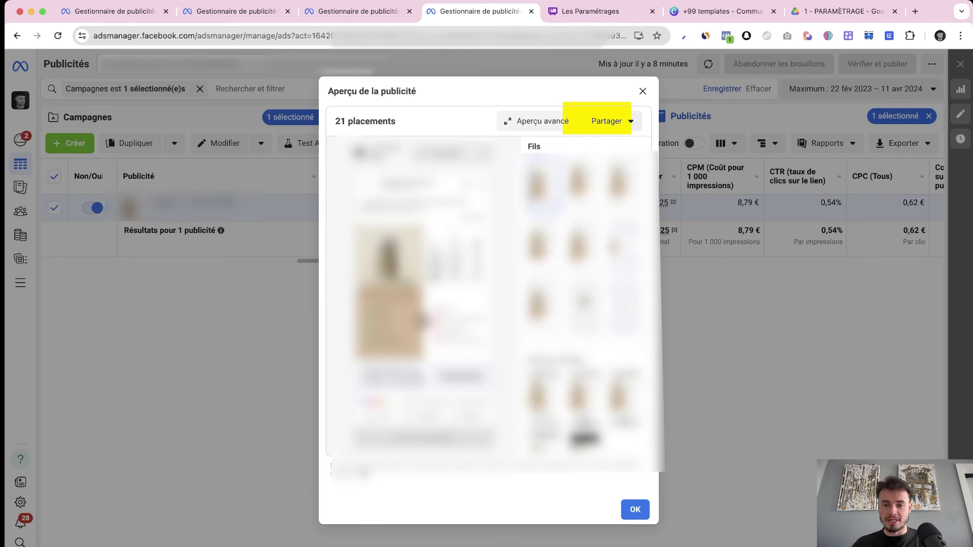
pyautogui.click(612, 121)
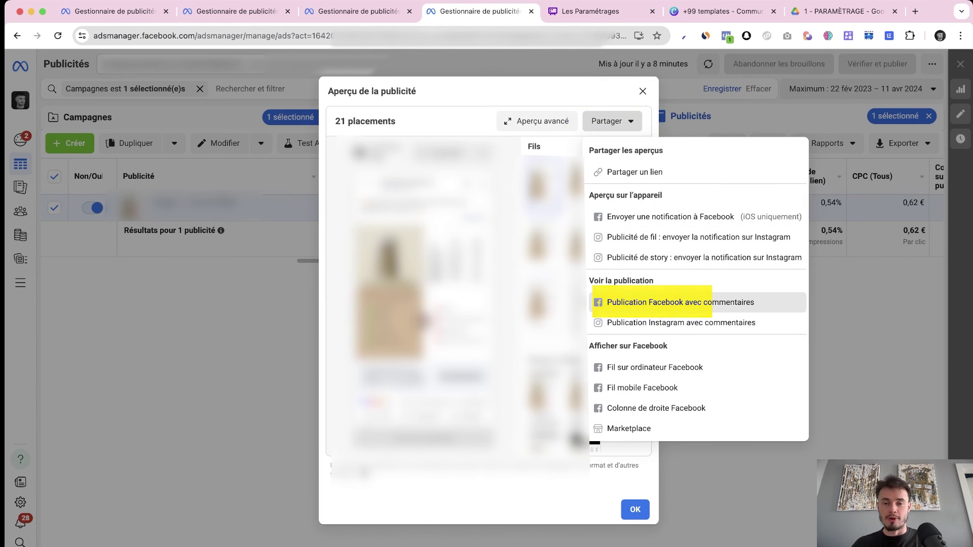
pyautogui.click(735, 302)
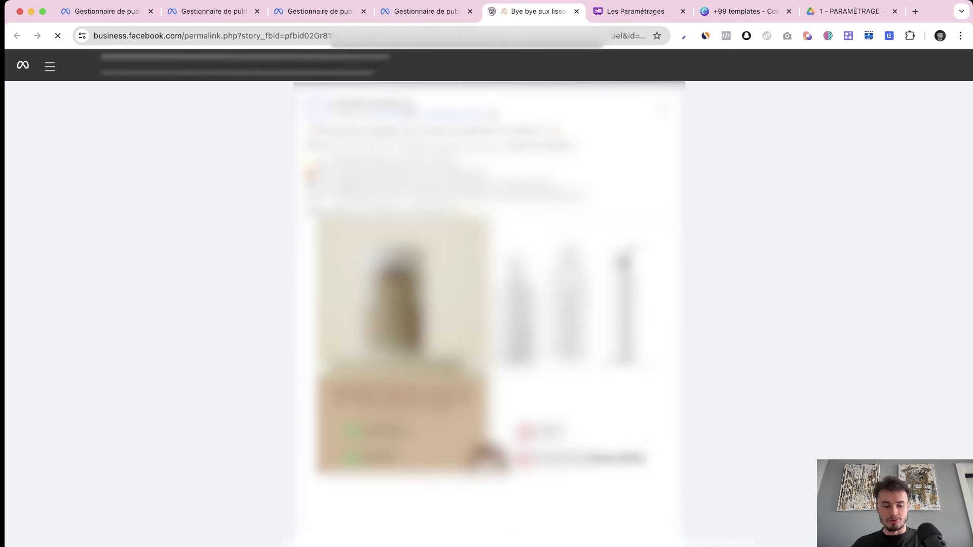
# Open the publication's page source, search it for "subscription_" and select the publication ID.
pyautogui.press('super+alt+u')
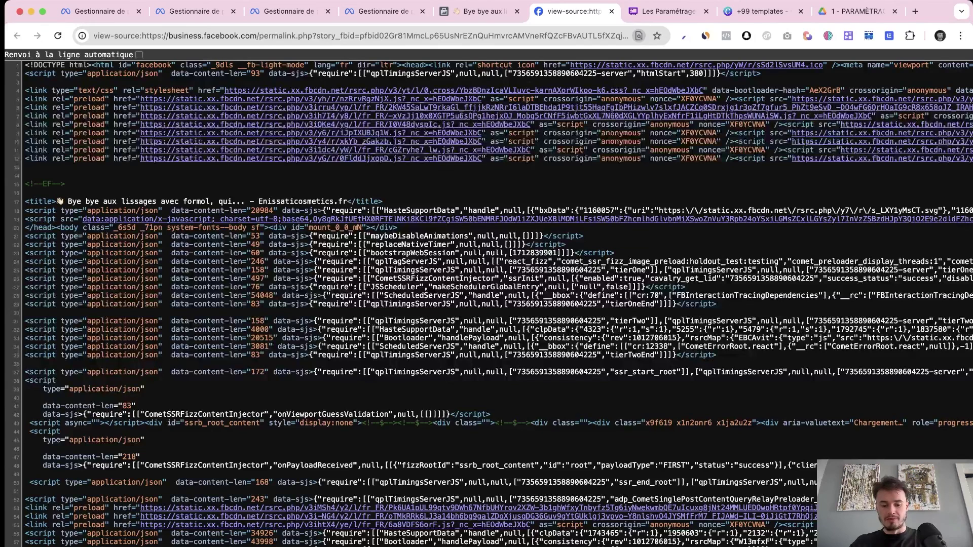
pyautogui.write('subscription')
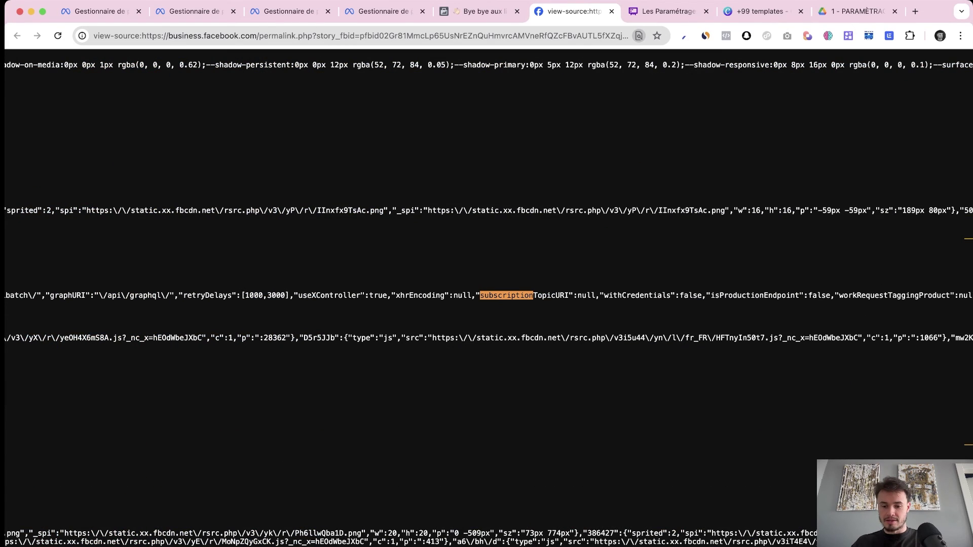
pyautogui.write('_')
pyautogui.scroll(-1, 603, 507)
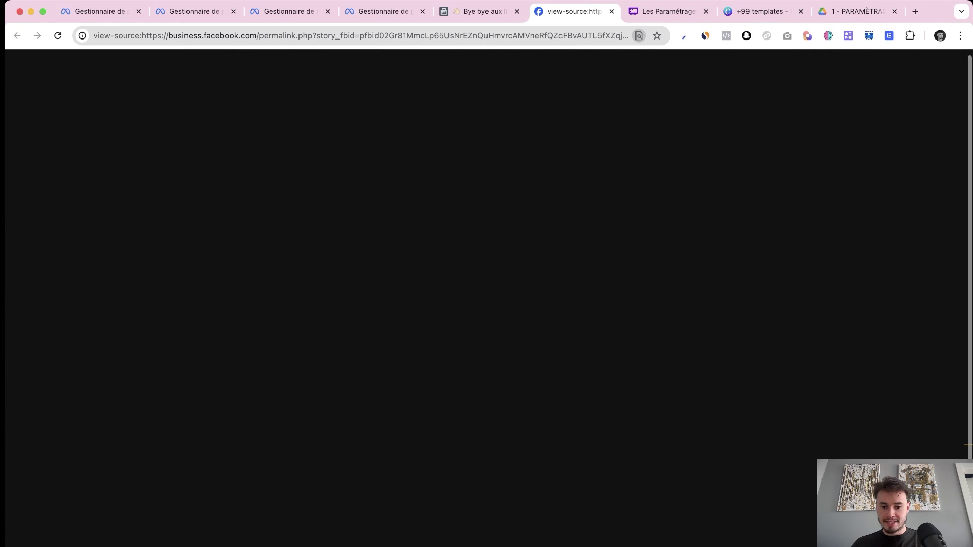
pyautogui.doubleClick(603, 546)
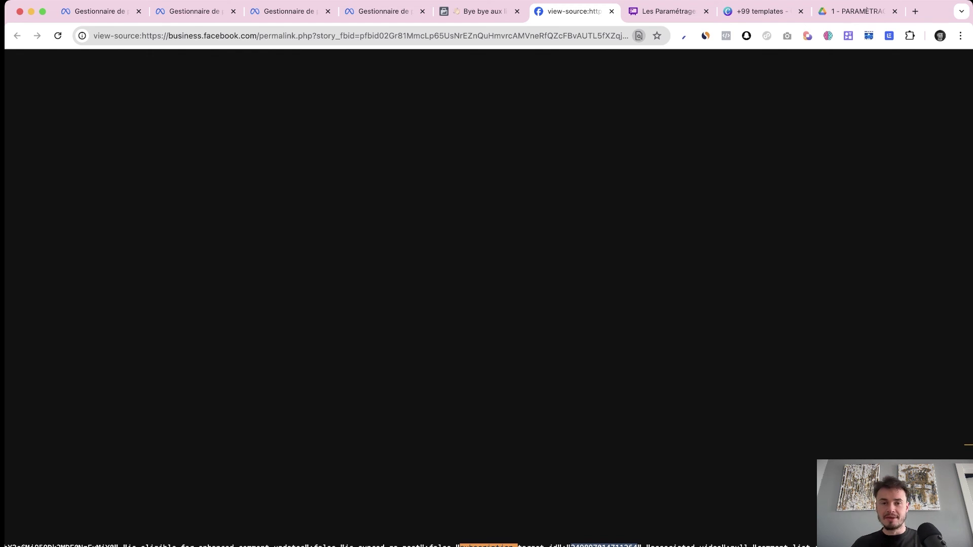
# Return to Ads Manager, open the ad for editing and set Configuration de la publicité to Utiliser une publication existante.
pyautogui.click(385, 11)
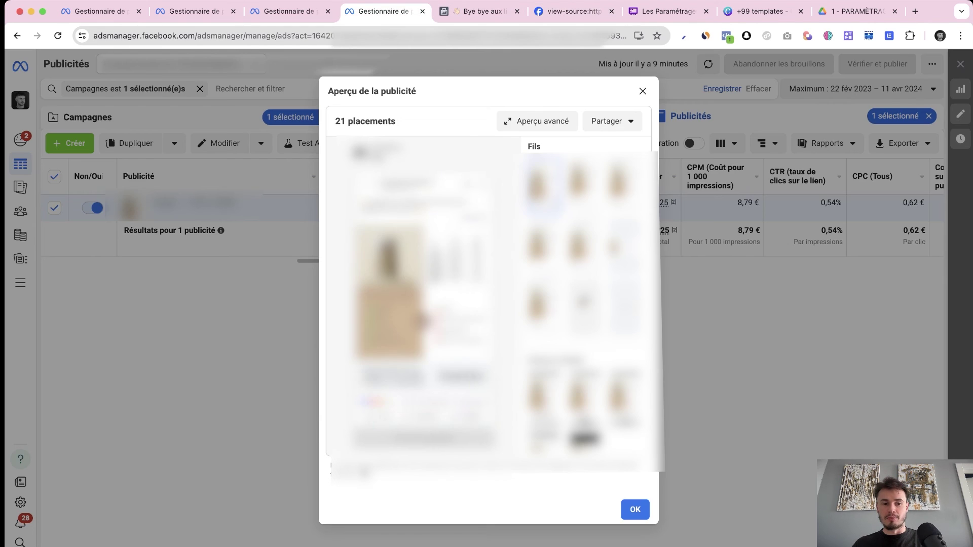
pyautogui.press('Escape')
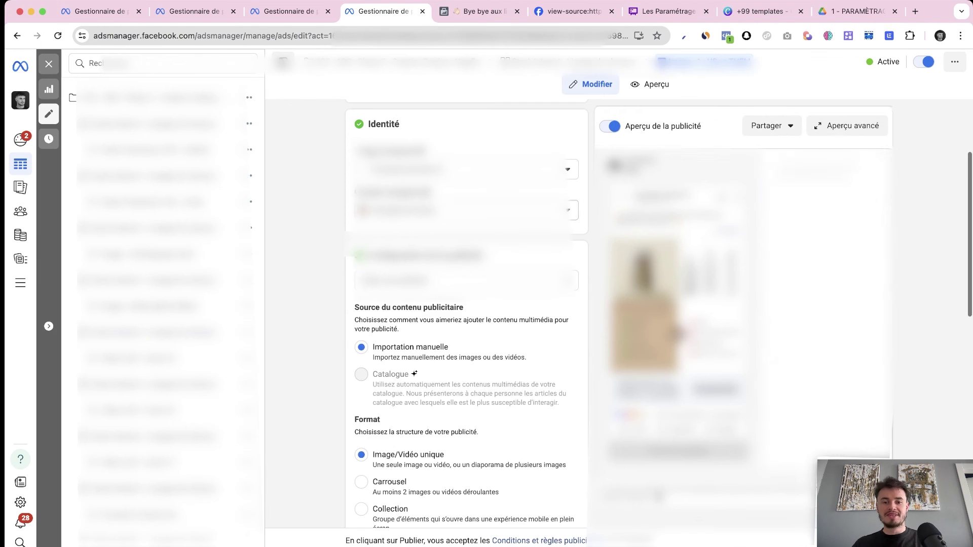
pyautogui.scroll(1, 466, 315)
pyautogui.scroll(-1, 466, 314)
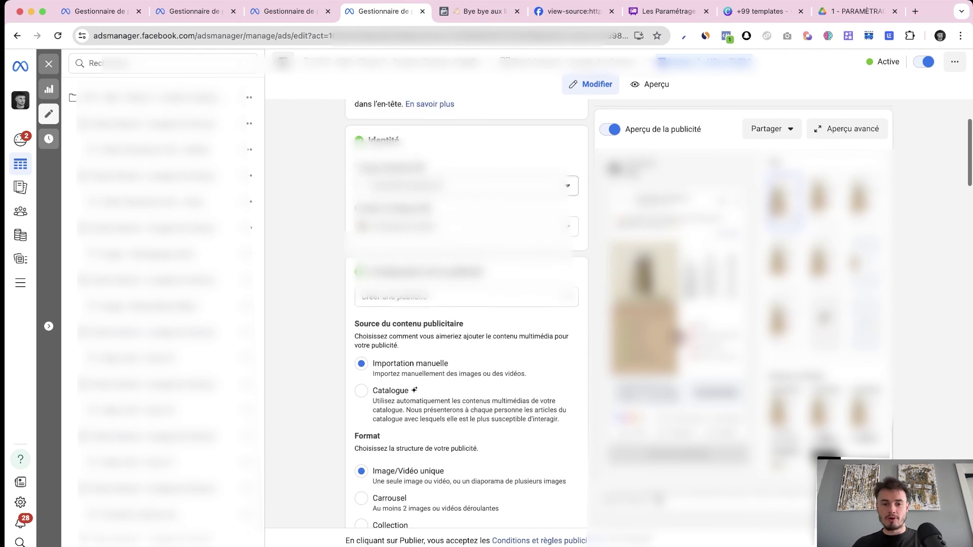
pyautogui.click(405, 289)
pyautogui.click(436, 334)
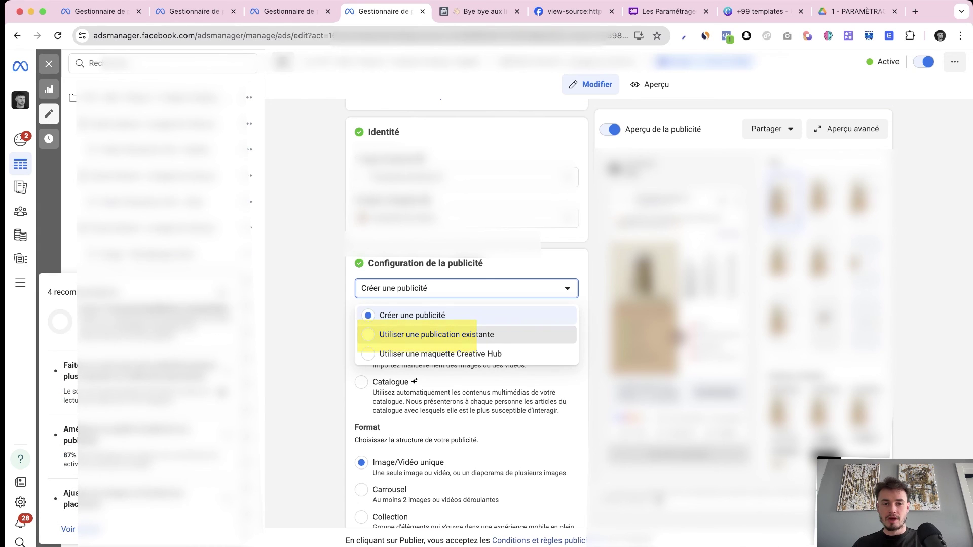
pyautogui.scroll(-3, 466, 314)
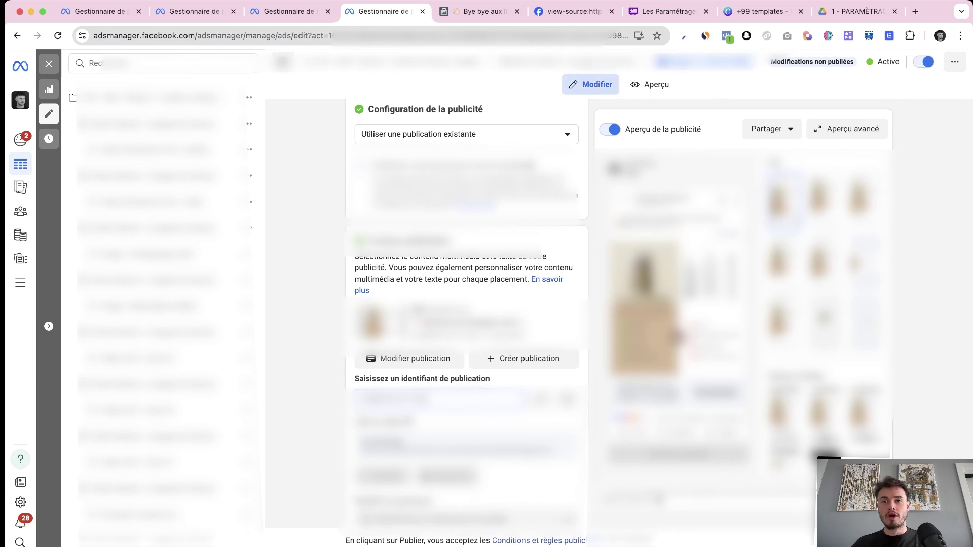
# Switch to the Whimsical board and highlight the Advantage+ branch with its Regrouper les meilleurs créas node.
pyautogui.click(667, 11)
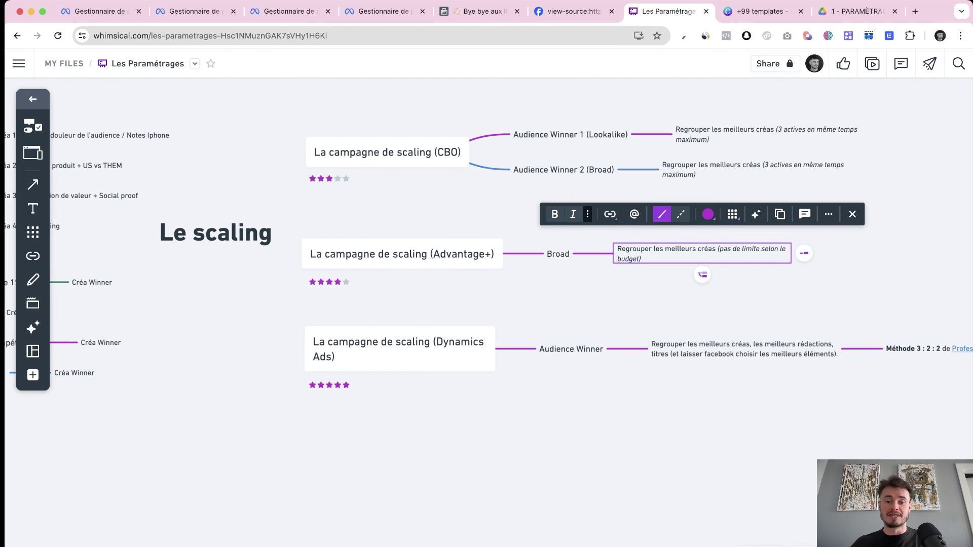
pyautogui.moveTo(438, 213); pyautogui.dragTo(698, 295)
pyautogui.press('Escape')
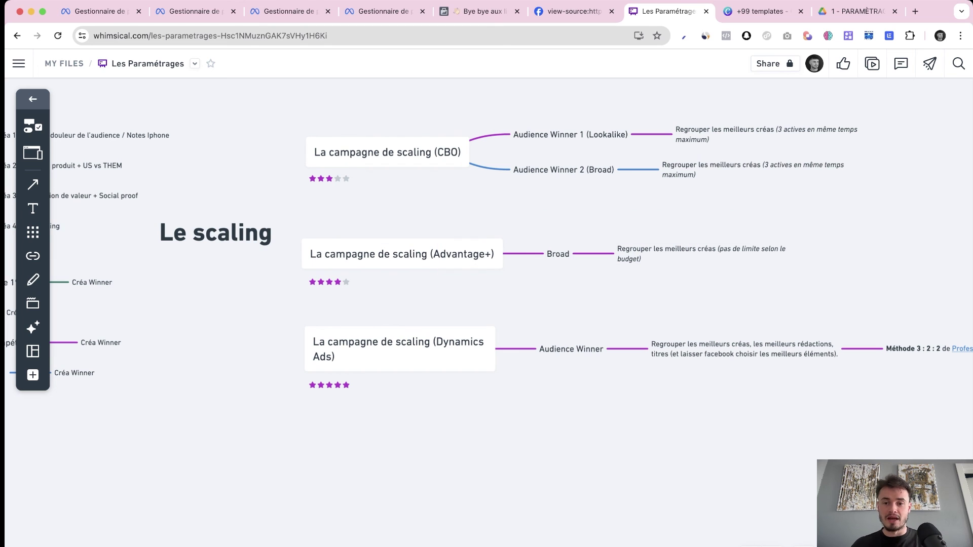
pyautogui.click(701, 254)
pyautogui.press('Escape')
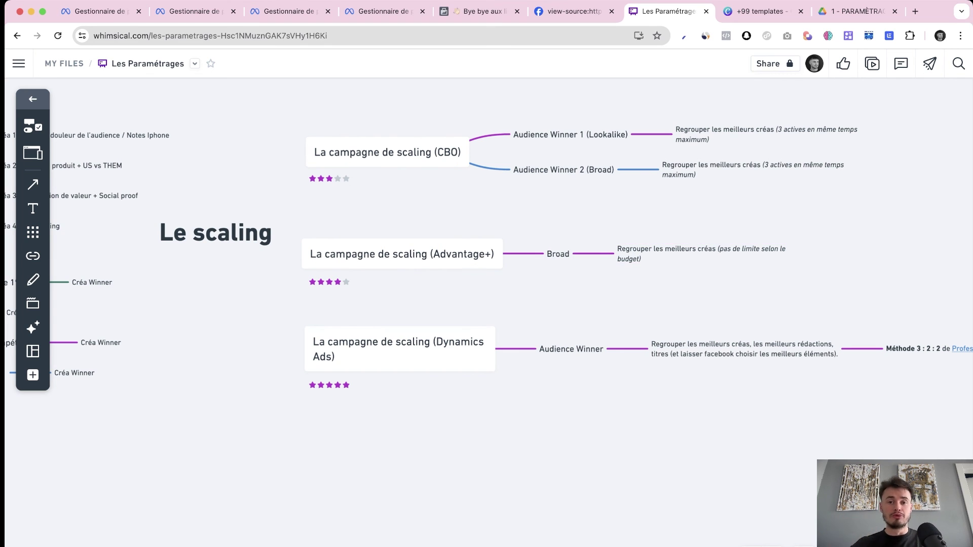
# Highlight the Advantage+ scaling campaign, and select the La campagne de scaling (Dynamics Ads) node.
pyautogui.moveTo(383, 229); pyautogui.dragTo(363, 294)
pyautogui.scroll(-1, 355, 291)
pyautogui.scroll(2, 355, 292)
pyautogui.hscroll(1, 344, 294)
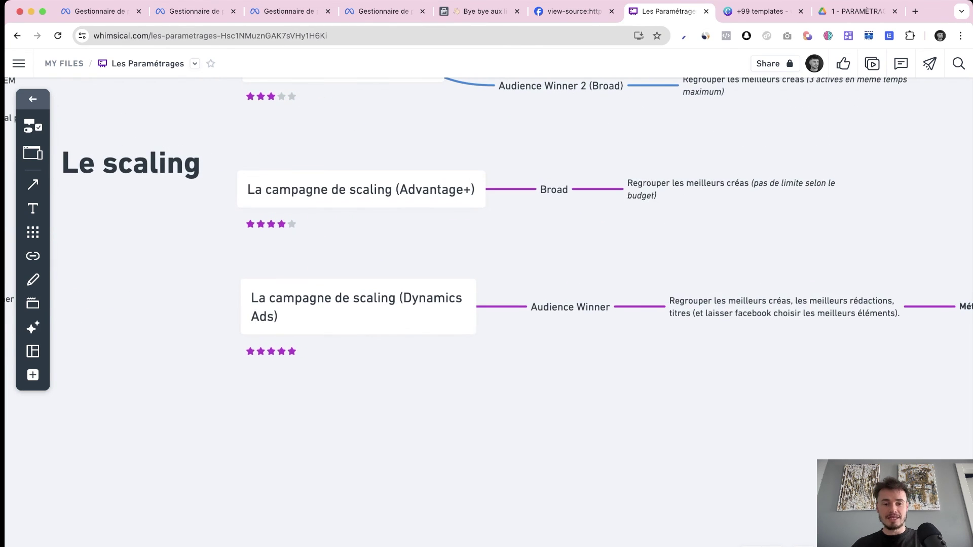
pyautogui.scroll(-2, 345, 294)
pyautogui.click(344, 295)
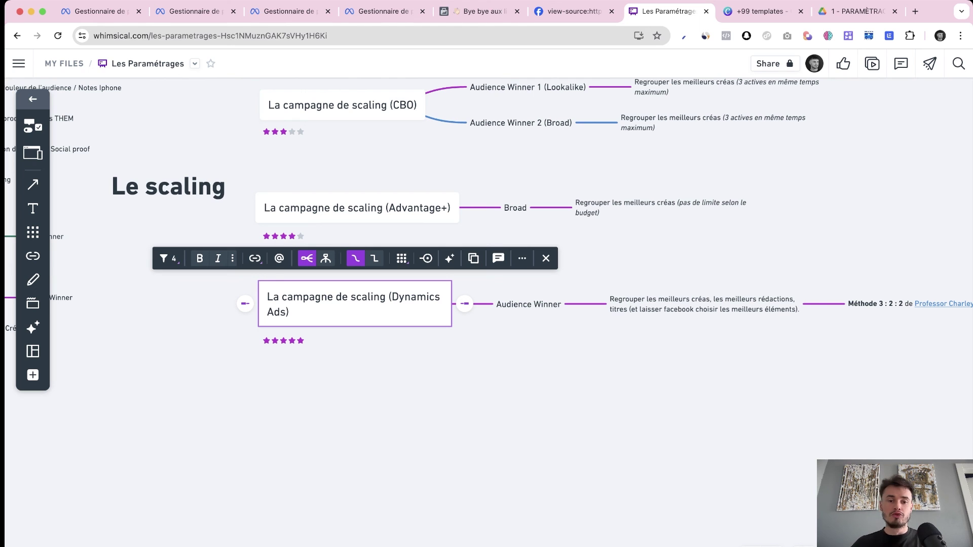
pyautogui.moveTo(304, 174)
pyautogui.mouseDown()
pyautogui.moveTo(305, 188)
pyautogui.moveTo(478, 376)
pyautogui.mouseUp()
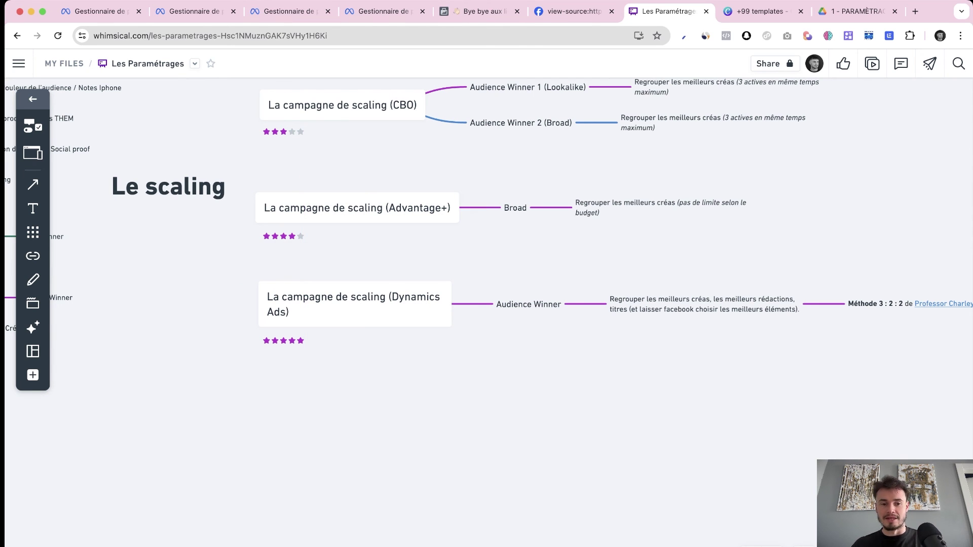
pyautogui.scroll(1, 489, 214)
pyautogui.hscroll(1, 489, 215)
pyautogui.click(347, 312)
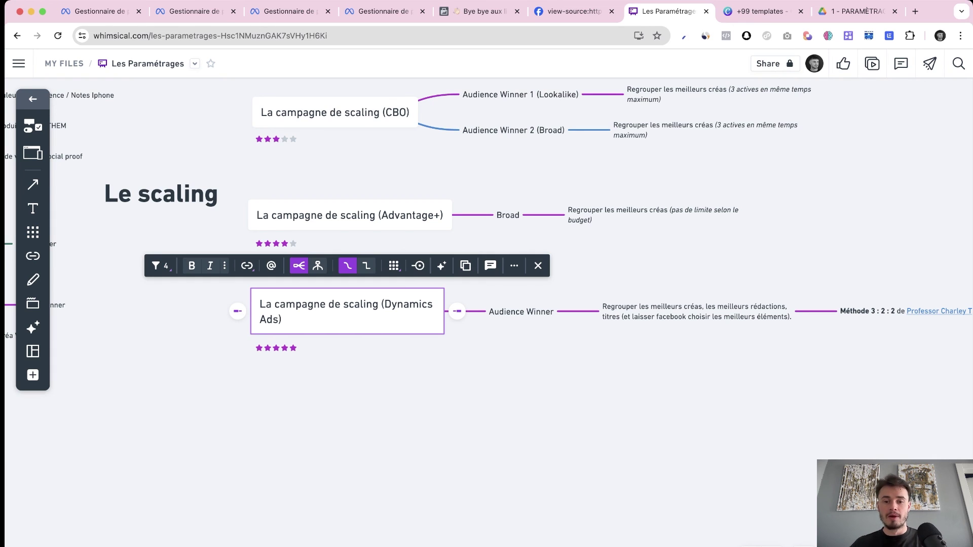
pyautogui.scroll(2, 488, 226)
pyautogui.hscroll(2, 488, 226)
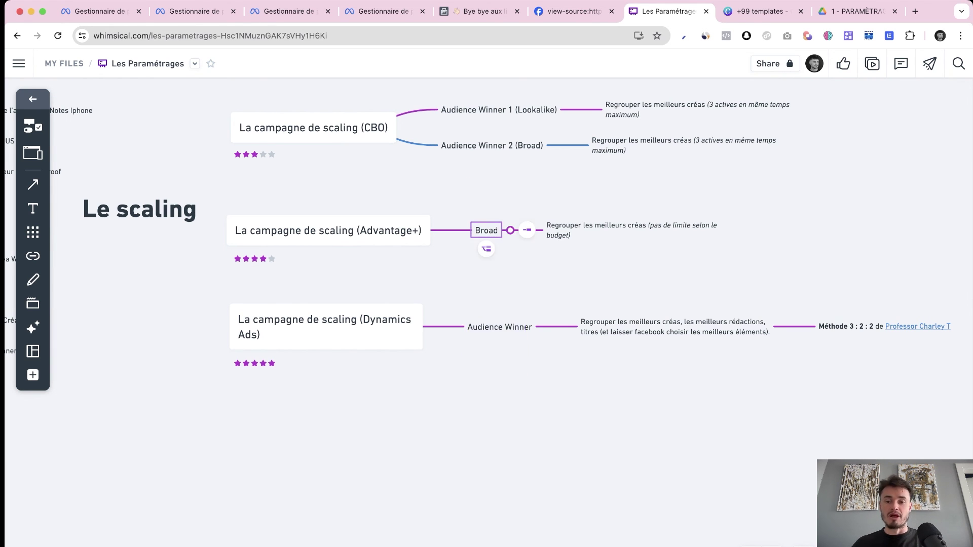
# Select the node about grouping the best creatives, copy and titles in the Dynamics Ads branch.
pyautogui.hscroll(6, 608, 332)
pyautogui.scroll(1, 608, 333)
pyautogui.click(608, 333)
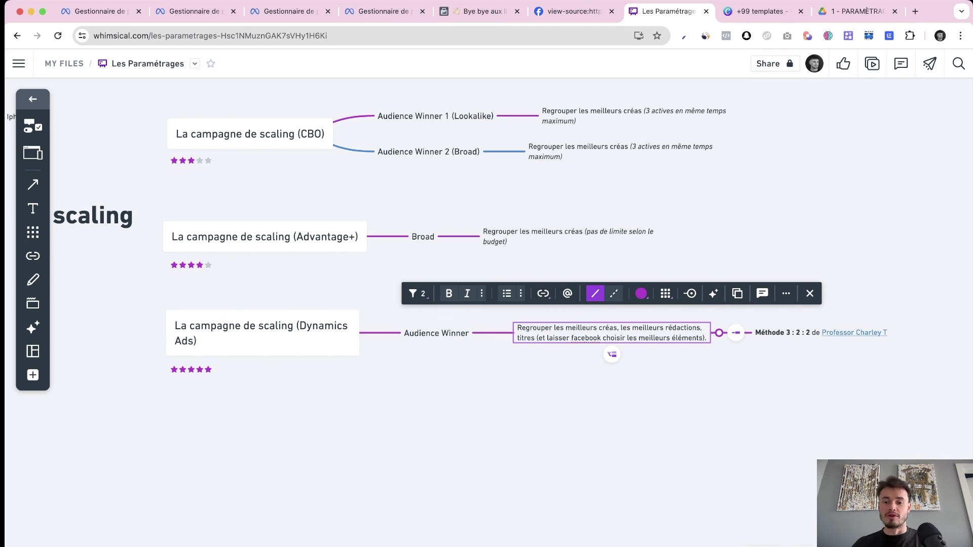
pyautogui.press('Escape')
pyautogui.hscroll(3, 447, 242)
pyautogui.scroll(1, 447, 242)
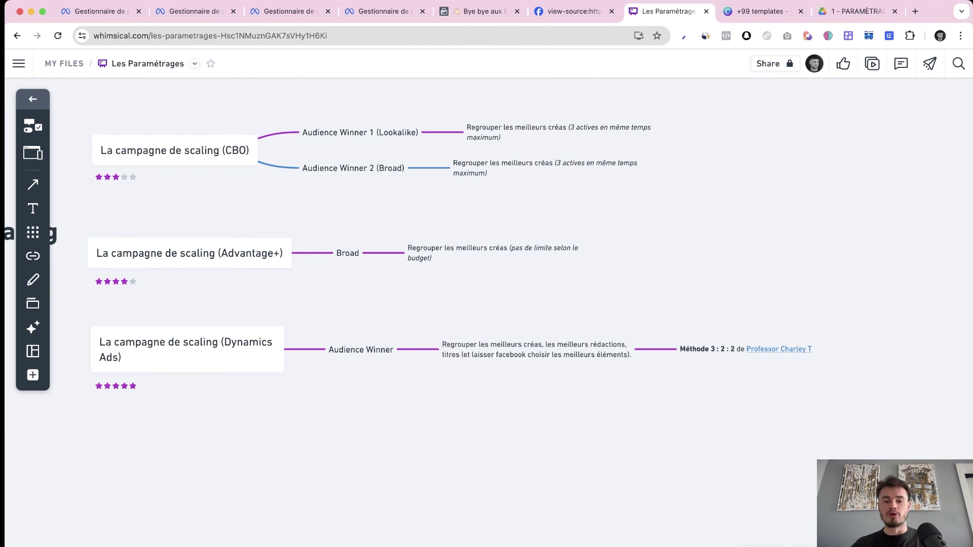
pyautogui.hscroll(-1, 425, 261)
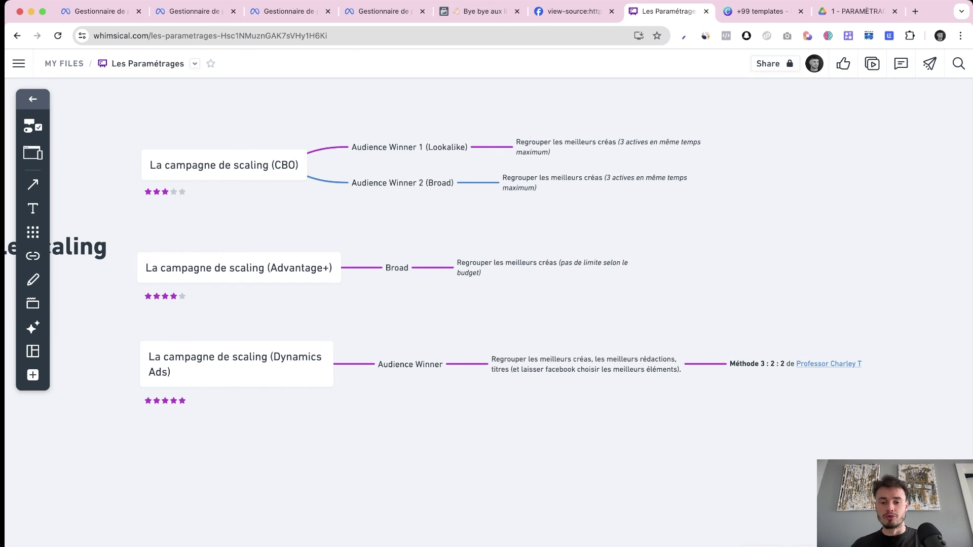
pyautogui.click(585, 364)
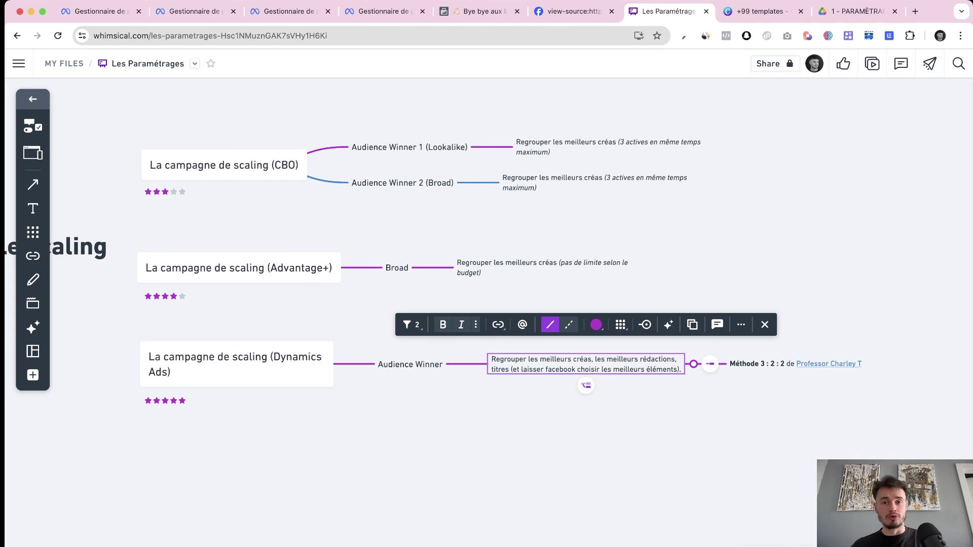
pyautogui.press('Escape')
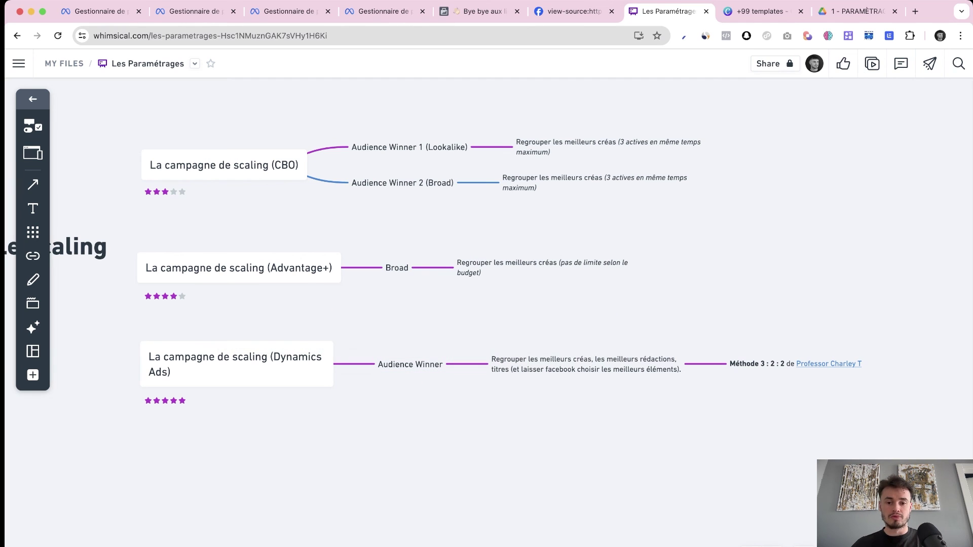
# Compare the Regrouper les meilleurs créas nodes of the Dynamics Ads and Advantage+ branches by selecting them alternately.
pyautogui.click(586, 364)
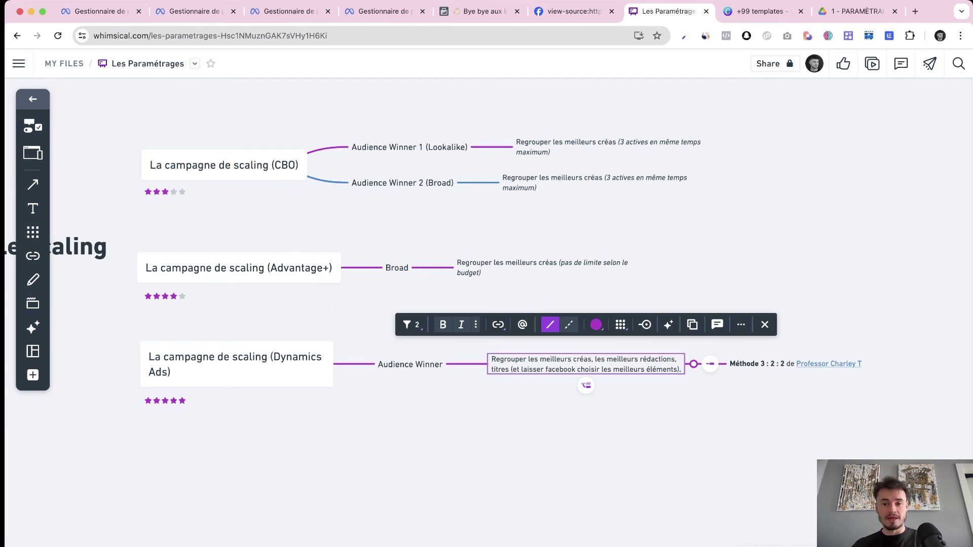
pyautogui.click(573, 228)
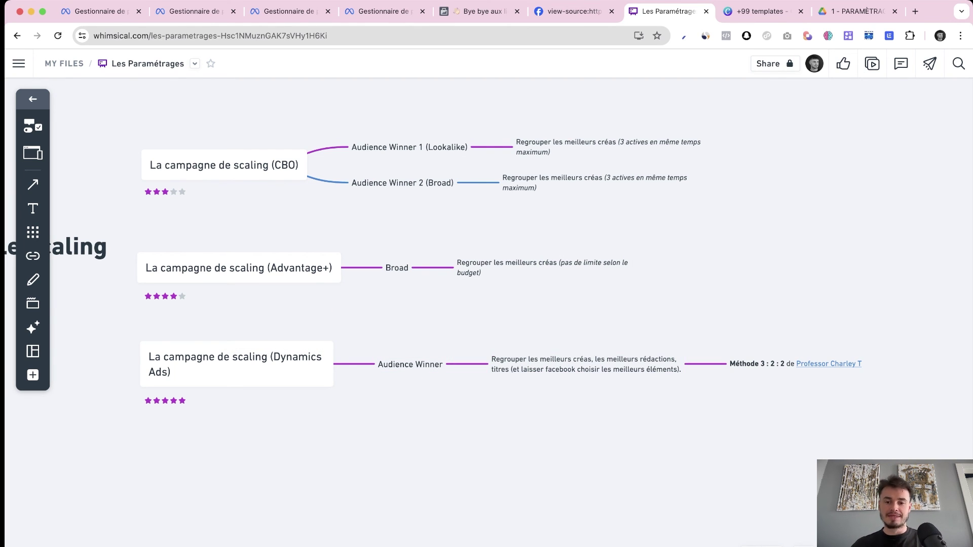
pyautogui.click(586, 365)
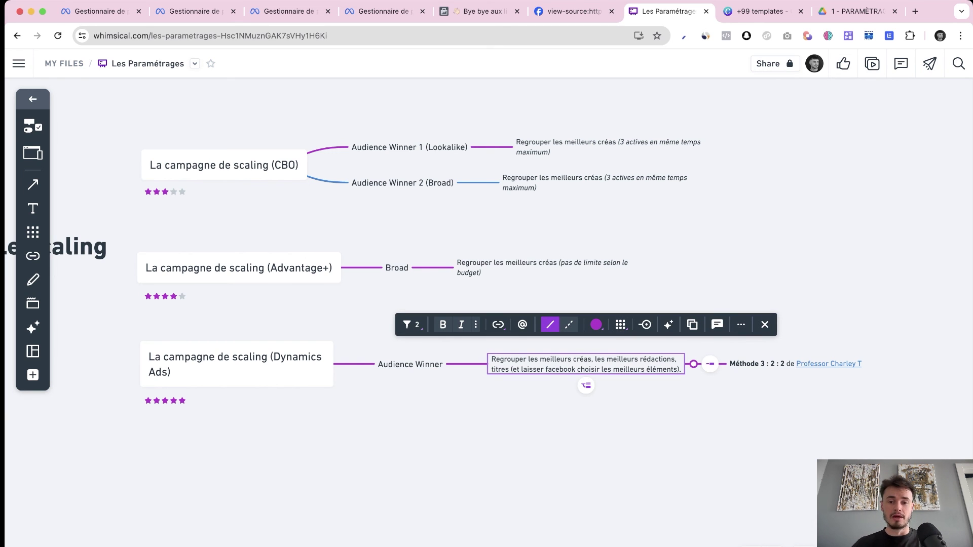
pyautogui.click(543, 267)
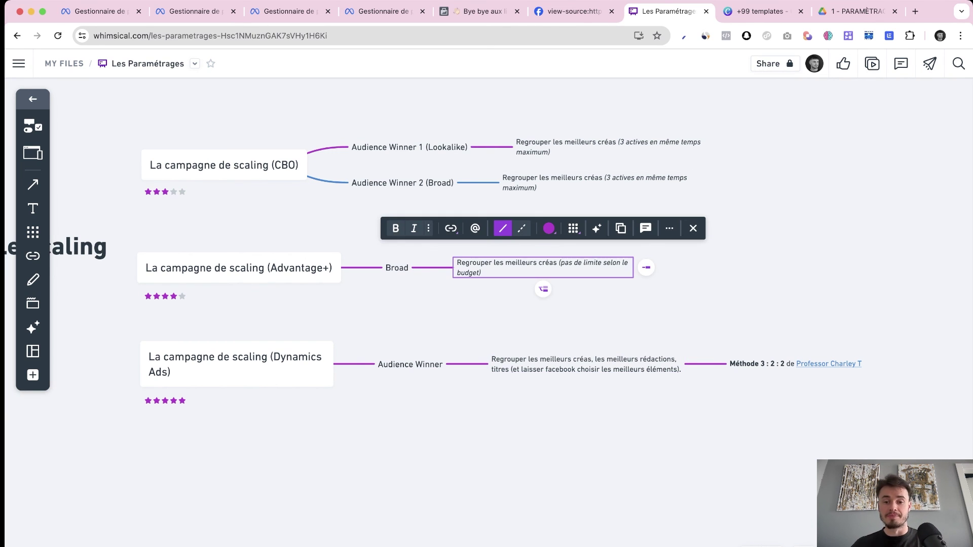
pyautogui.click(586, 364)
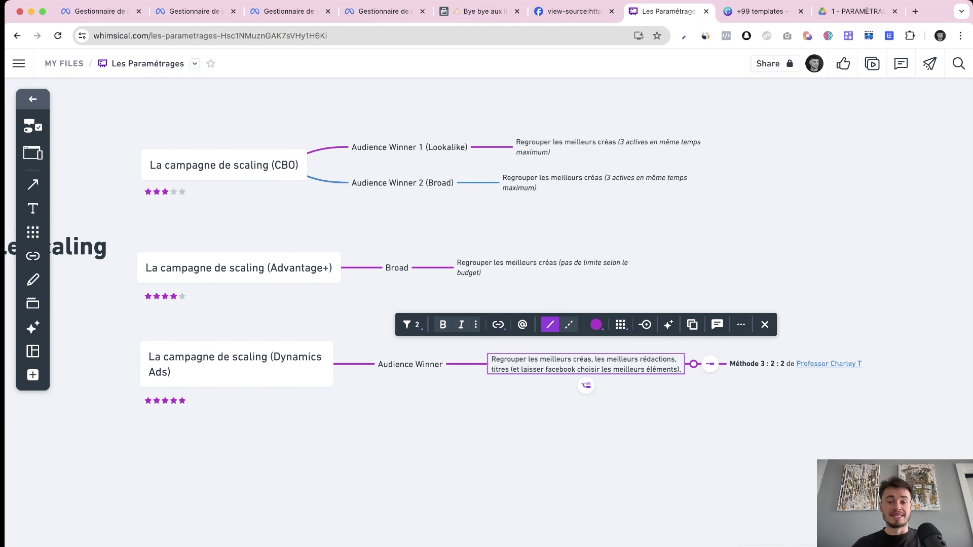
pyautogui.press('Escape')
# Highlight the Advantage+ and Dynamics Ads campaigns, and review the three campaign branches of the Le scaling section.
pyautogui.moveTo(144, 232); pyautogui.dragTo(471, 458)
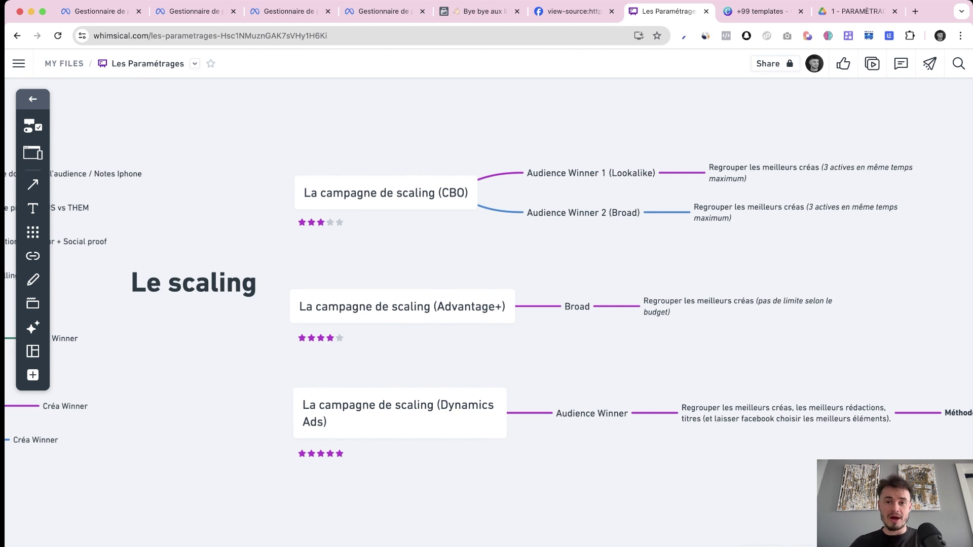
pyautogui.scroll(-1, 487, 299)
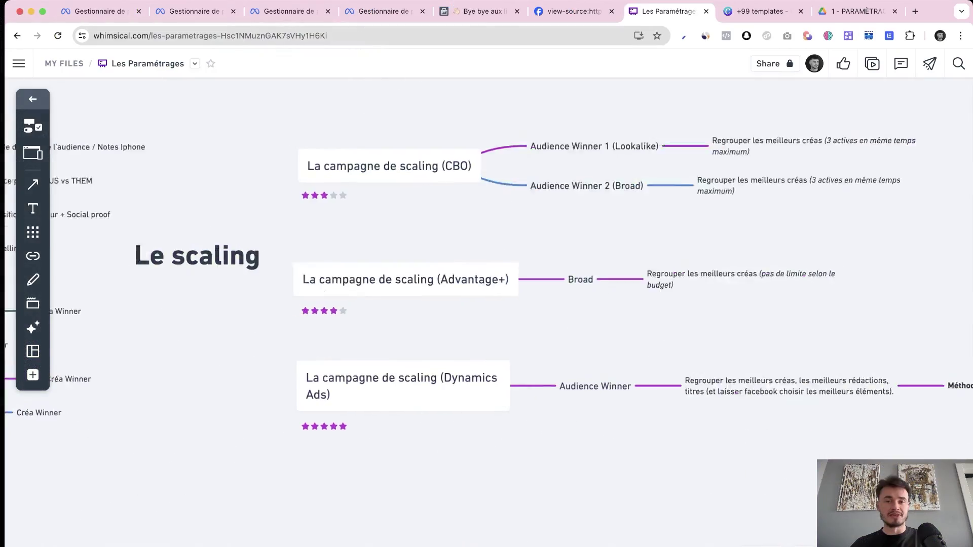
pyautogui.hscroll(-2, 486, 312)
pyautogui.hscroll(5, 486, 312)
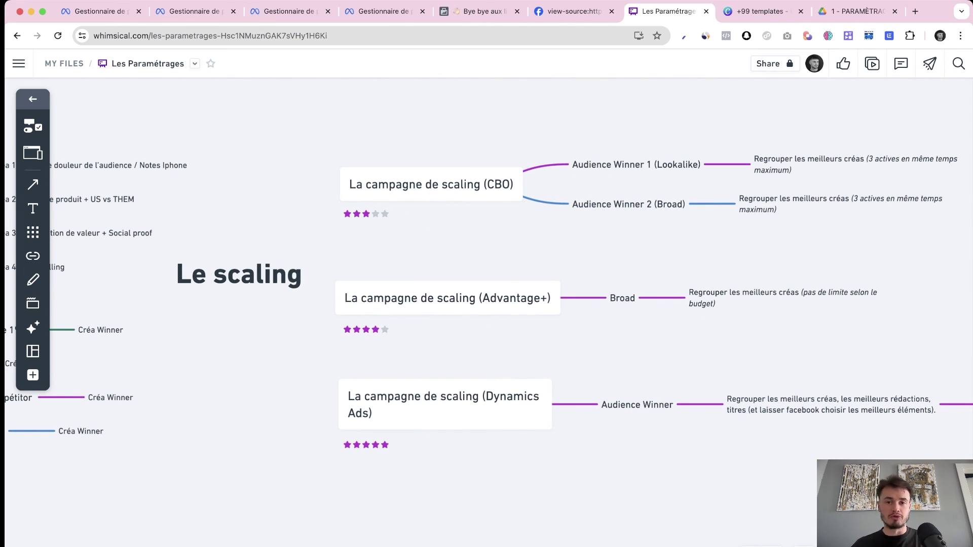
pyautogui.hscroll(3, 482, 302)
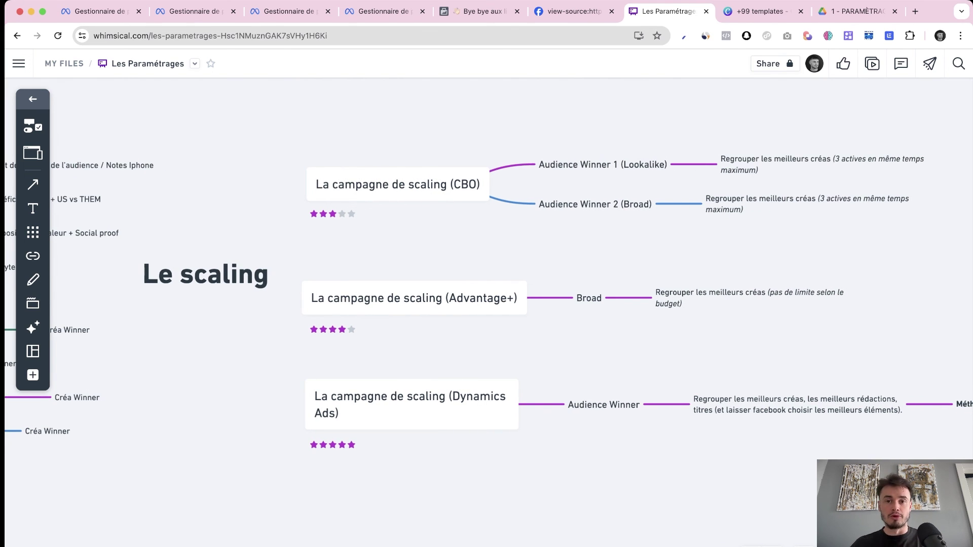
pyautogui.hscroll(1, 487, 299)
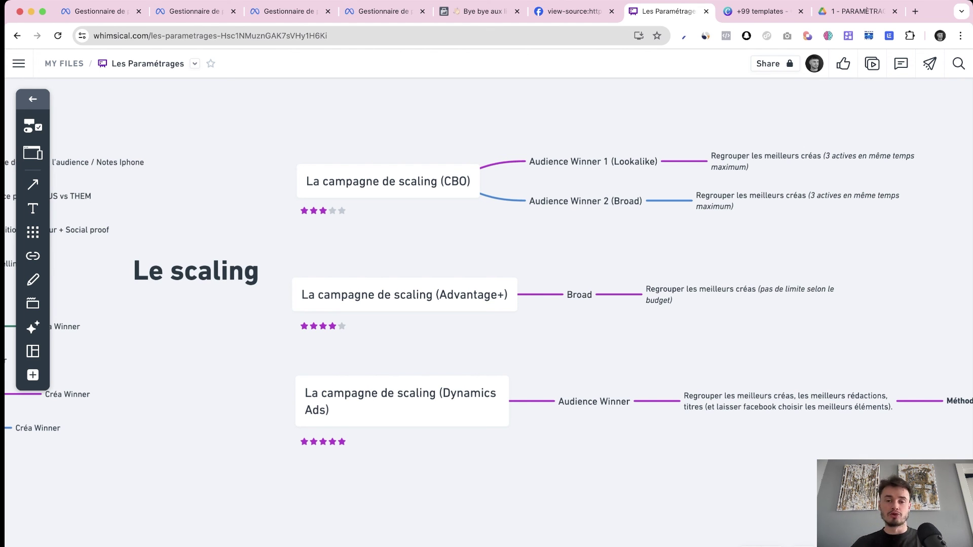
pyautogui.scroll(2, 486, 299)
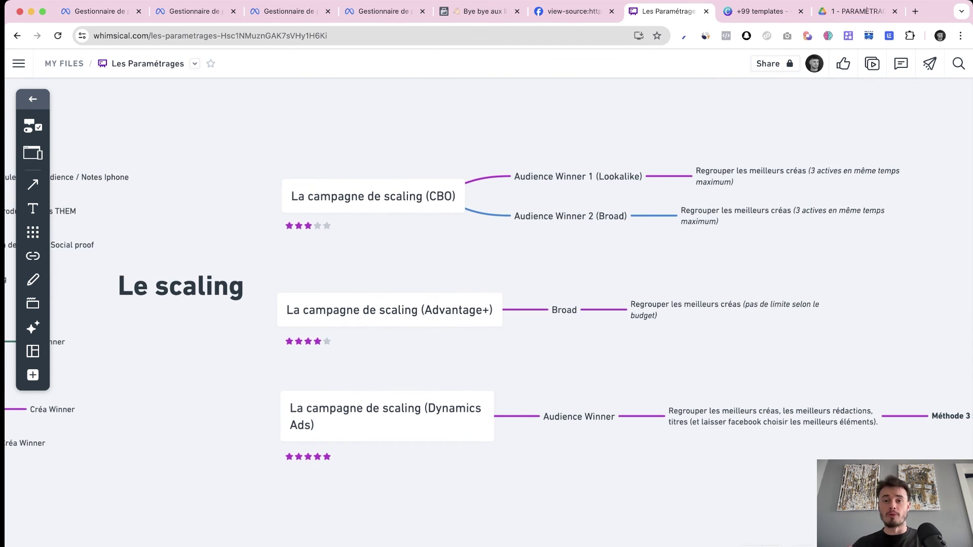
pyautogui.hscroll(-8, 487, 299)
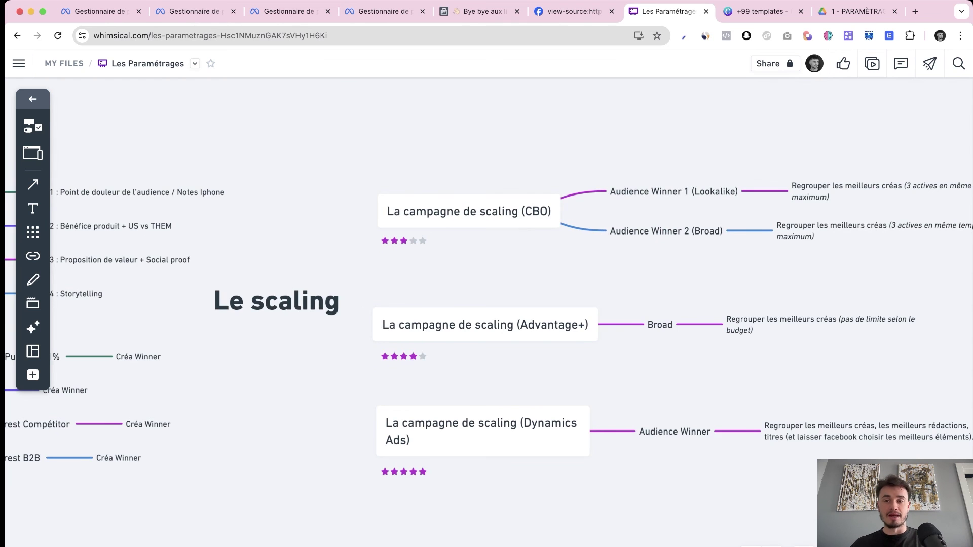
pyautogui.hscroll(9, 486, 299)
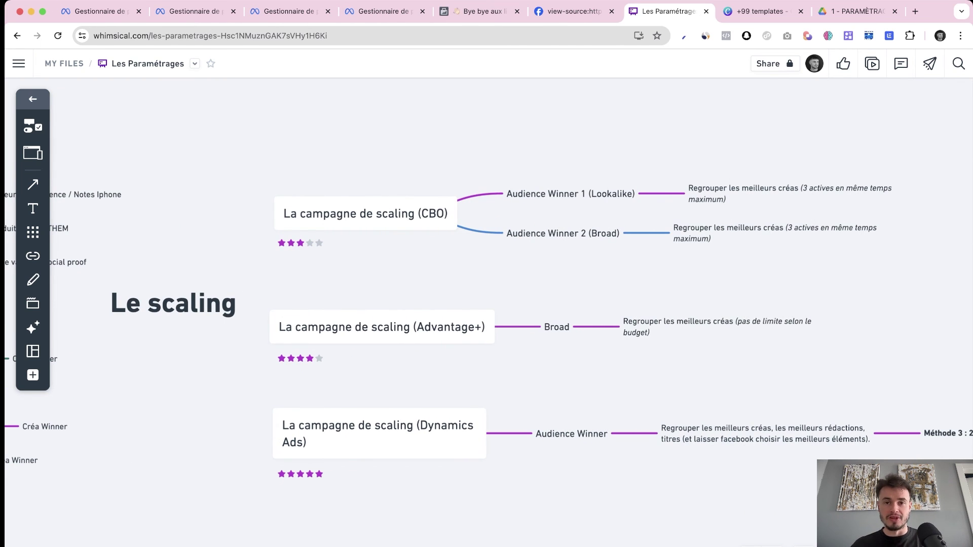
# Return to the section on the 5 elements that impact results, and highlight the Audience and Tunnel boxes in turn.
pyautogui.hscroll(-3, 486, 299)
pyautogui.scroll(1, 487, 299)
pyautogui.scroll(-3, 486, 299)
pyautogui.hscroll(-20, 487, 299)
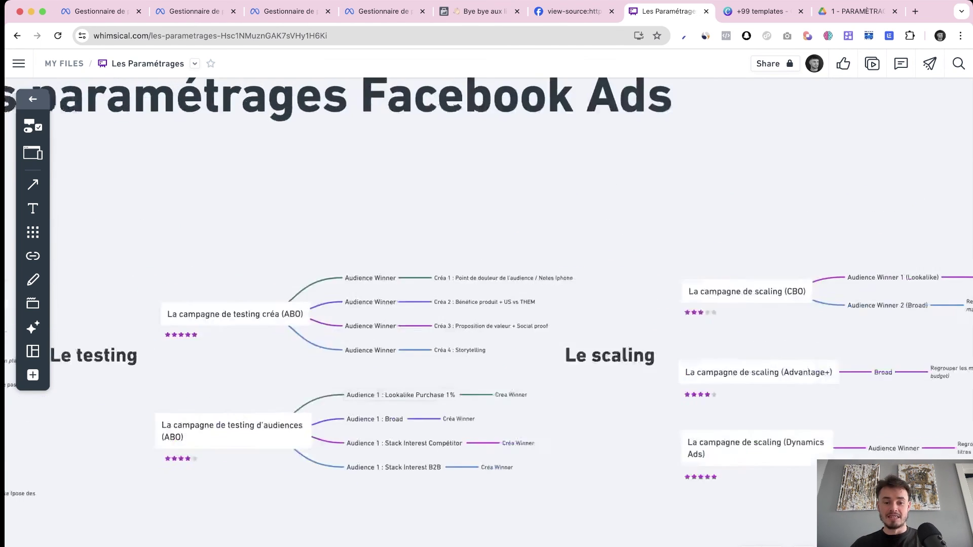
pyautogui.hscroll(-20, 486, 299)
pyautogui.scroll(-2, 486, 299)
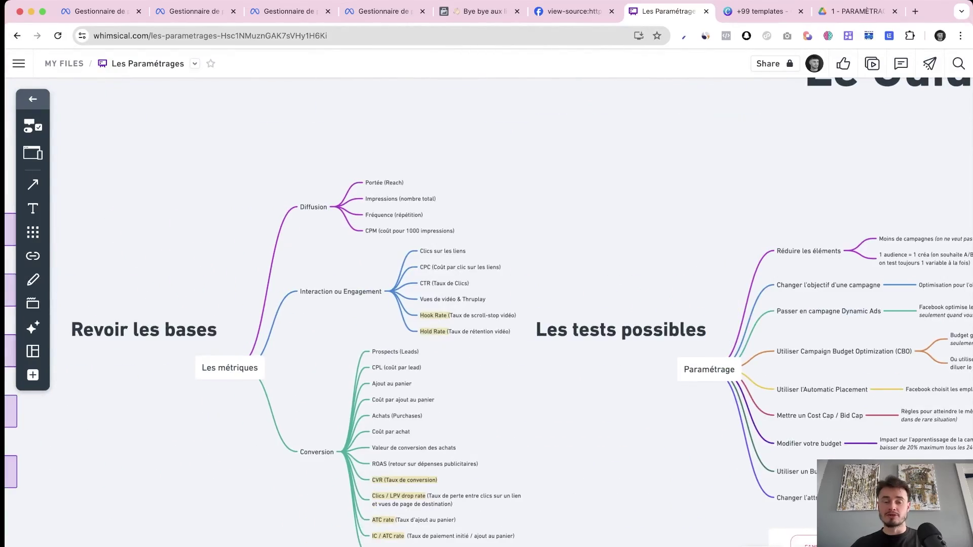
pyautogui.hscroll(-13, 486, 299)
pyautogui.scroll(2, 486, 299)
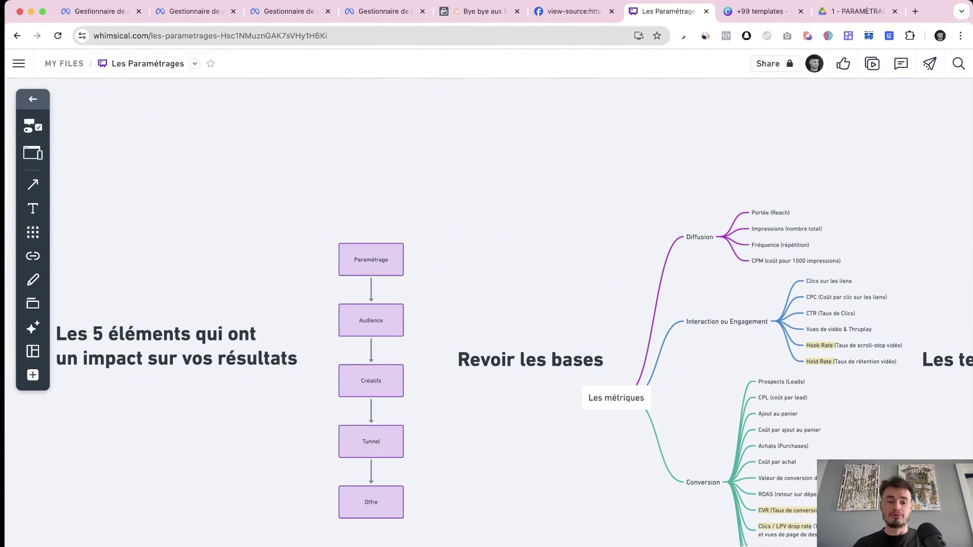
pyautogui.click(371, 320)
pyautogui.click(436, 381)
pyautogui.click(371, 442)
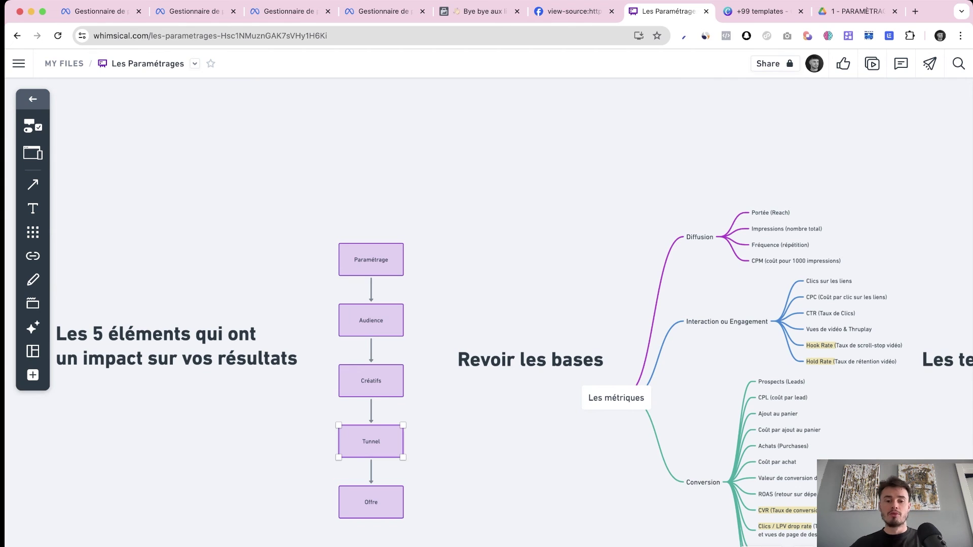
pyautogui.click(436, 442)
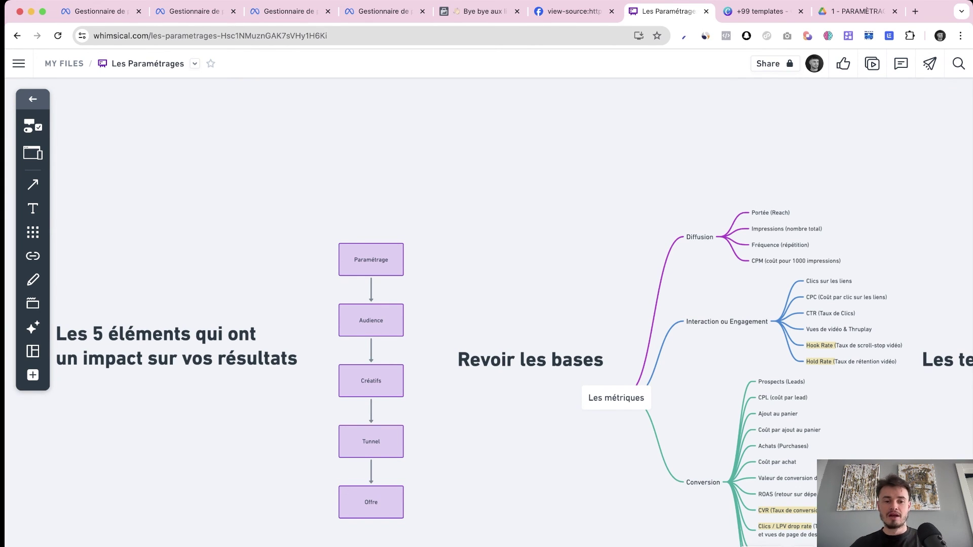
# Review the Les métriques mind map under Revoir les bases, covering its Diffusion, Interaction ou Engagement and Conversion branches.
pyautogui.hscroll(-4, 487, 354)
pyautogui.scroll(-1, 487, 355)
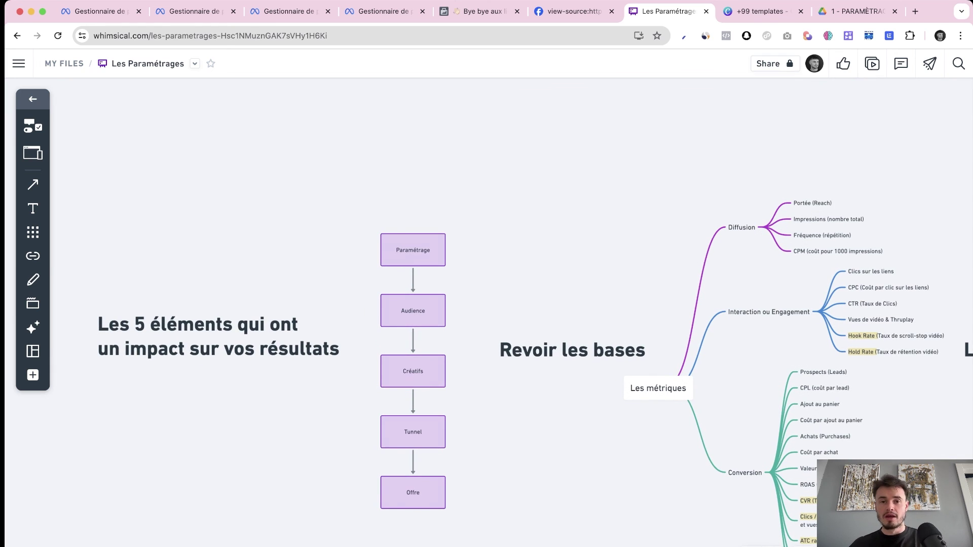
pyautogui.hscroll(8, 486, 304)
pyautogui.scroll(-2, 487, 304)
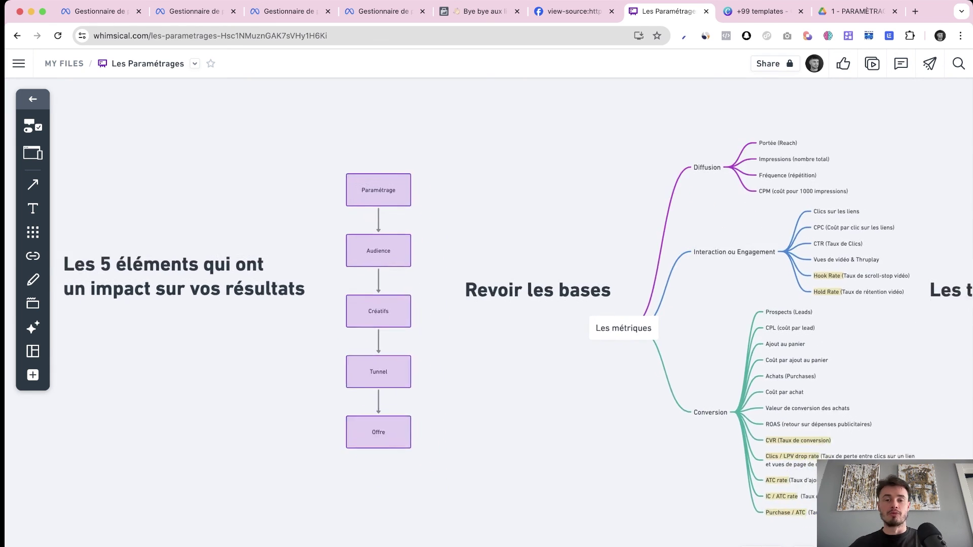
pyautogui.hscroll(2, 486, 304)
pyautogui.scroll(-1, 486, 304)
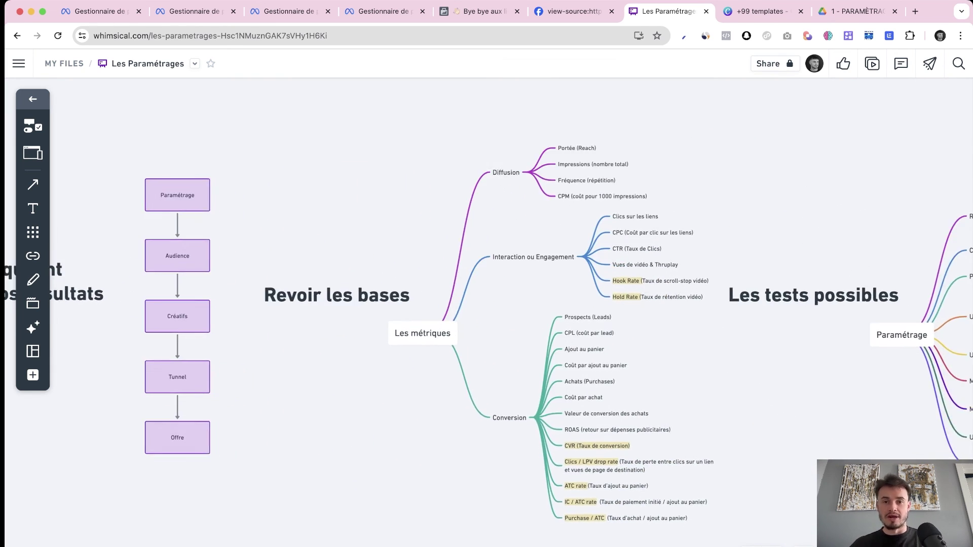
pyautogui.scroll(-2, 486, 305)
pyautogui.hscroll(1, 487, 304)
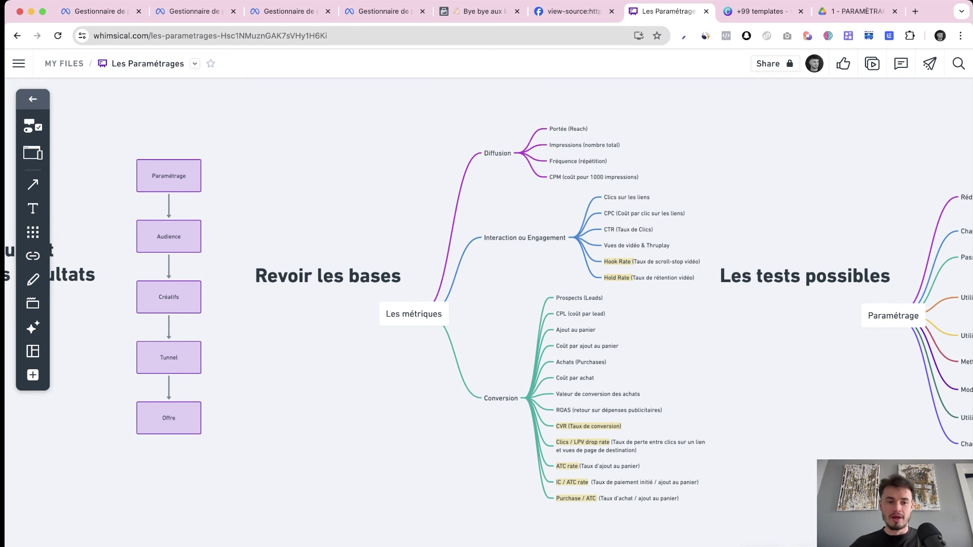
pyautogui.scroll(-1, 487, 304)
pyautogui.hscroll(-3, 487, 304)
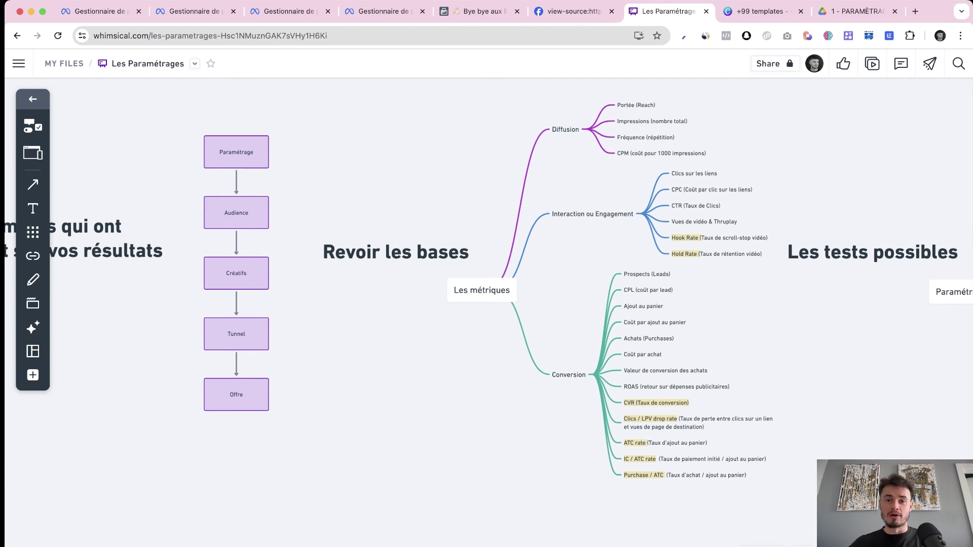
pyautogui.scroll(1, 486, 304)
pyautogui.hscroll(-2, 487, 304)
# Recap the board from Les tests possibles through the Le testing campaigns to the Le scaling campaigns.
pyautogui.hscroll(20, 486, 304)
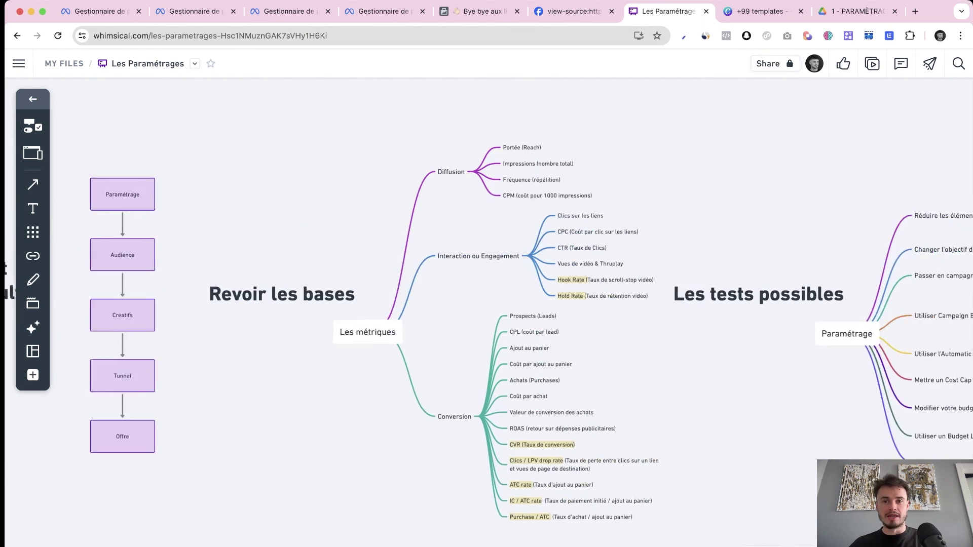
pyautogui.hscroll(12, 486, 305)
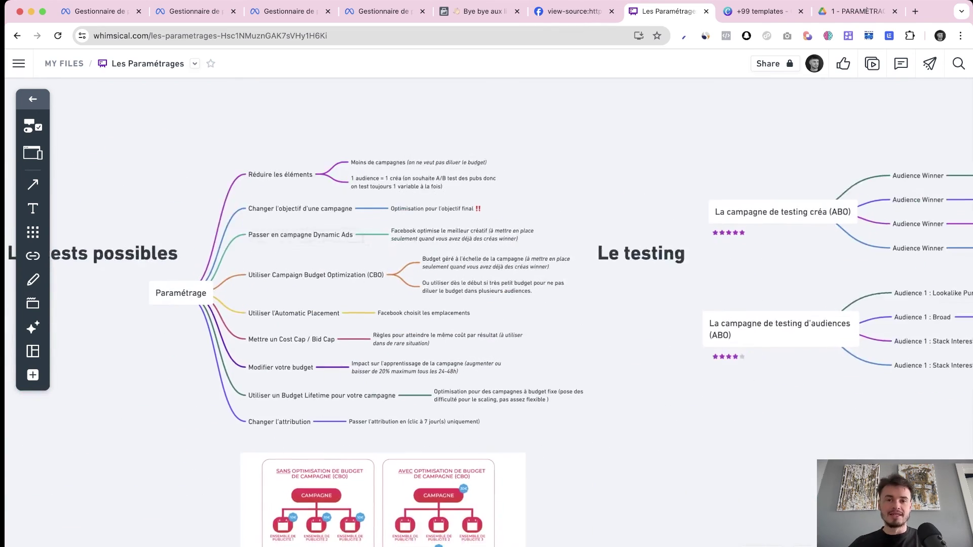
pyautogui.hscroll(4, 486, 304)
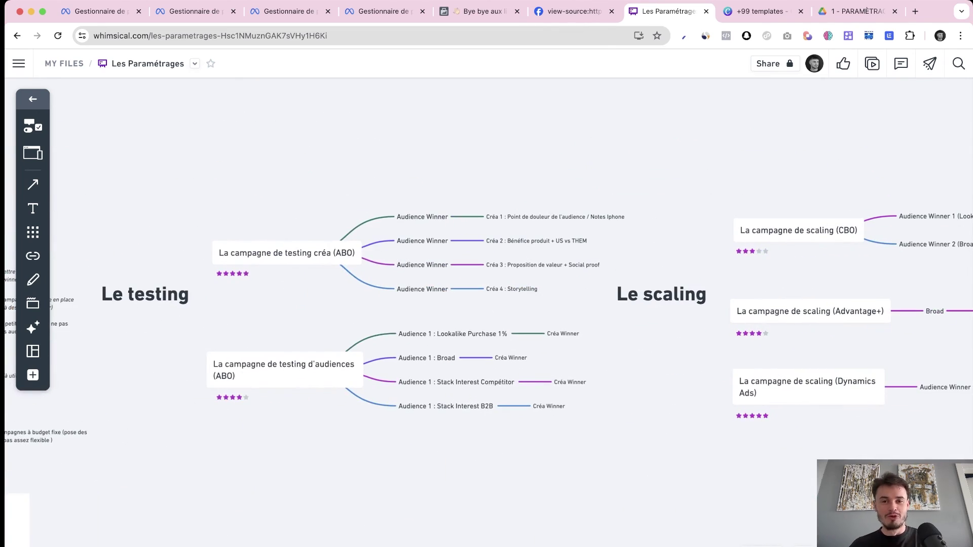
pyautogui.hscroll(2, 487, 305)
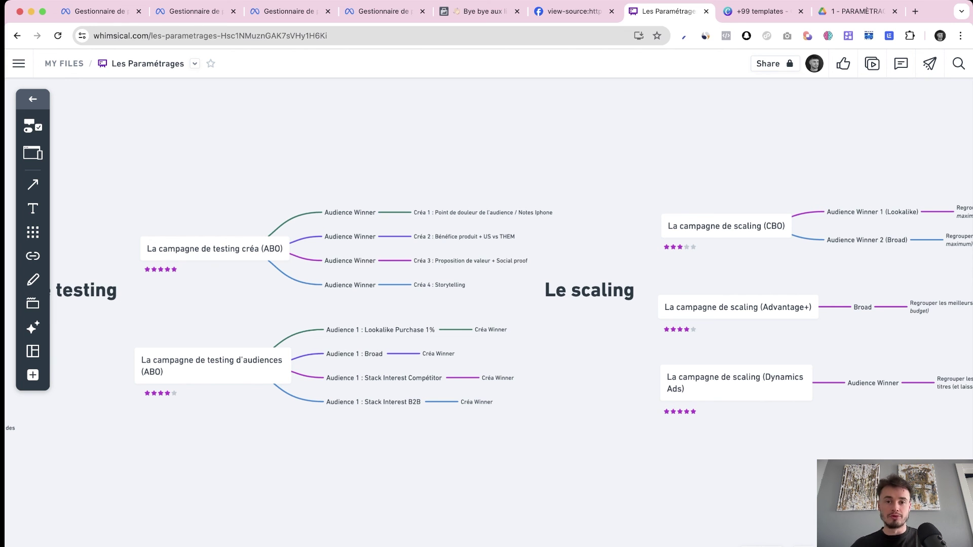
pyautogui.hscroll(1, 309, 238)
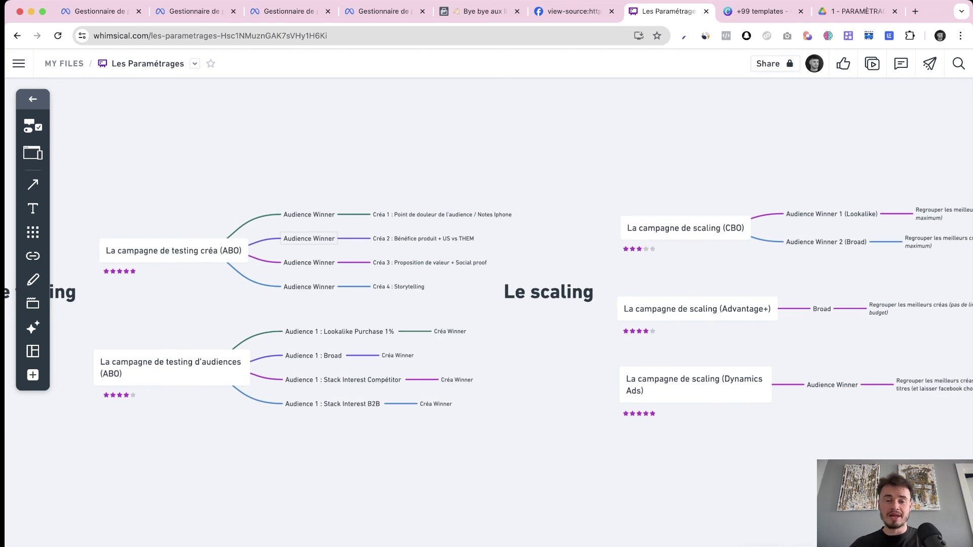
pyautogui.hscroll(2, 309, 238)
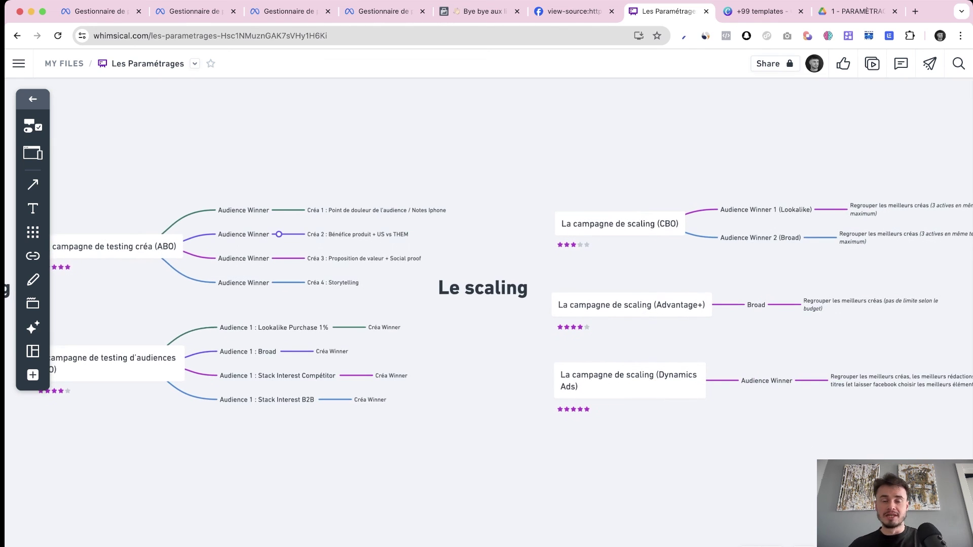
pyautogui.hscroll(4, 279, 234)
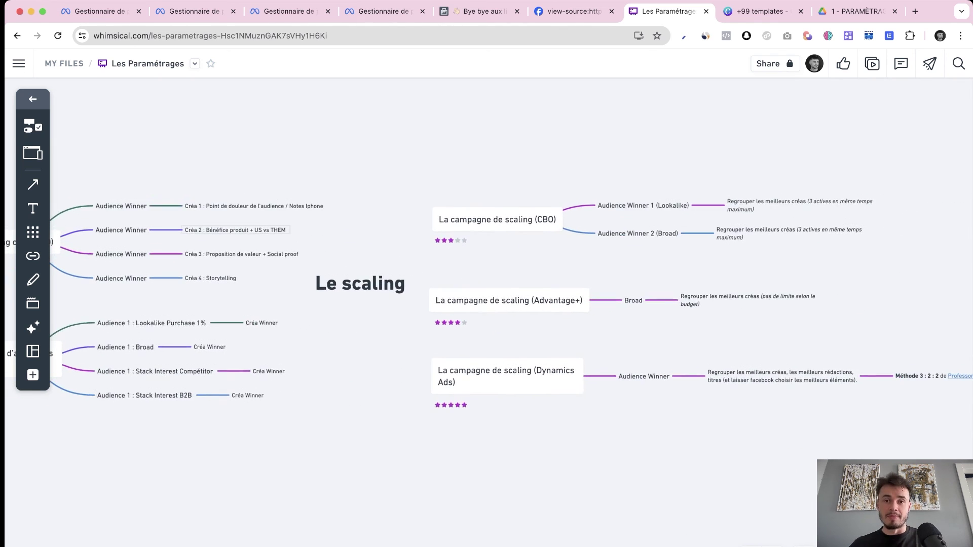